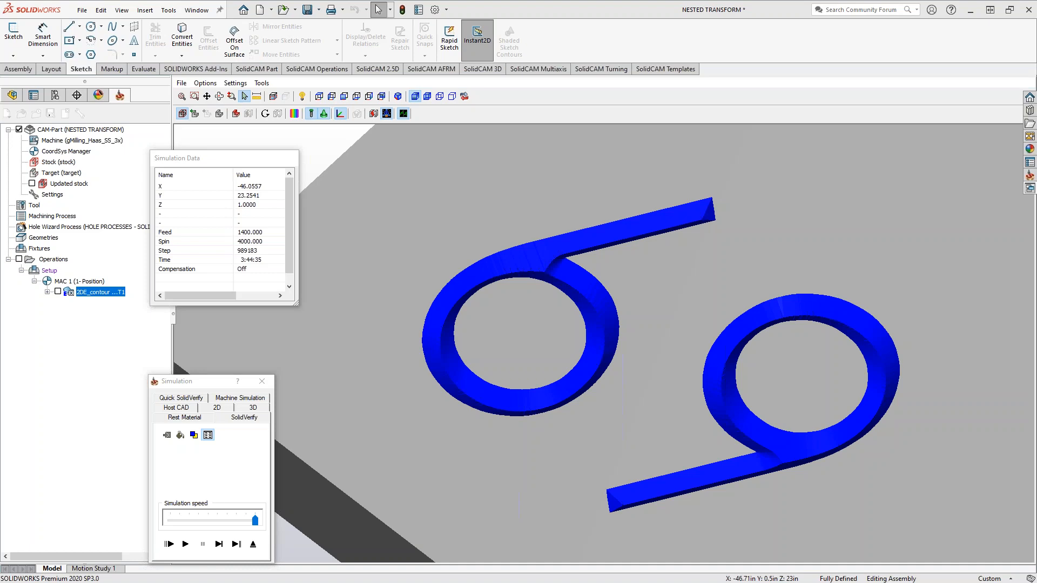
- Examine the simulated engravings across the entire nested sheet and exit the simulation
{"action": "scroll", "coordinate": [672, 314], "scroll_direction": "down", "scroll_amount": 6}
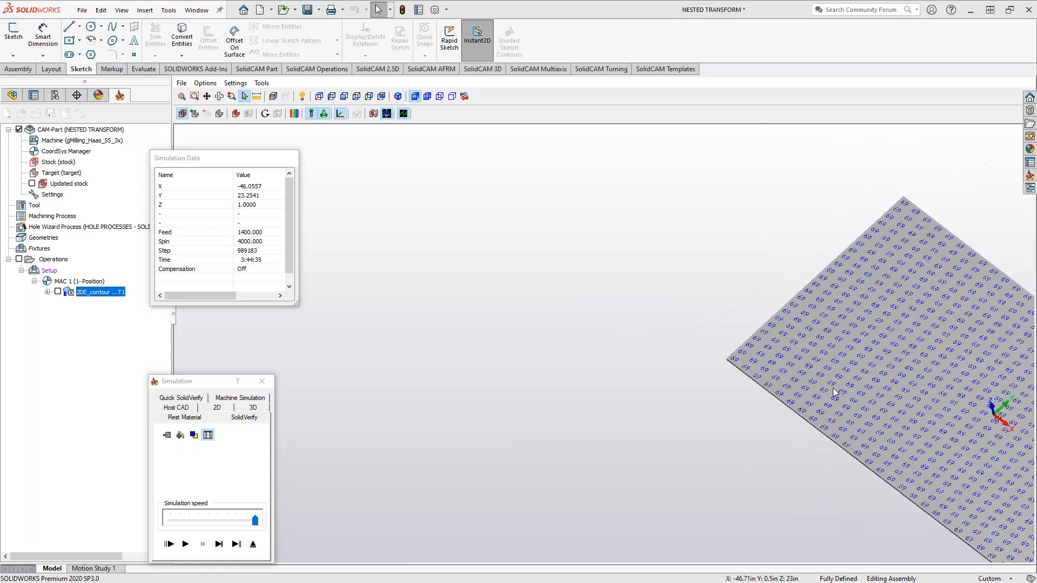
{"action": "scroll", "coordinate": [835, 393], "scroll_direction": "down", "scroll_amount": 4}
{"action": "scroll", "coordinate": [842, 396], "scroll_direction": "up", "scroll_amount": 3}
{"action": "middle_click_drag", "start_coordinate": [843, 395], "coordinate": [694, 348], "text": "ctrl"}
{"action": "scroll", "coordinate": [738, 357], "scroll_direction": "up", "scroll_amount": 3}
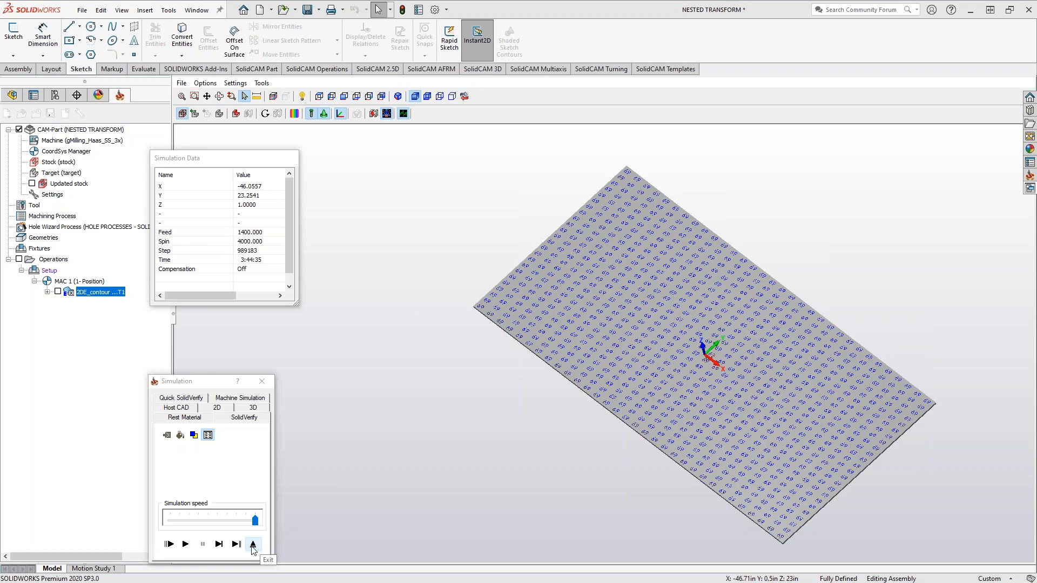
{"action": "left_click", "coordinate": [252, 546]}
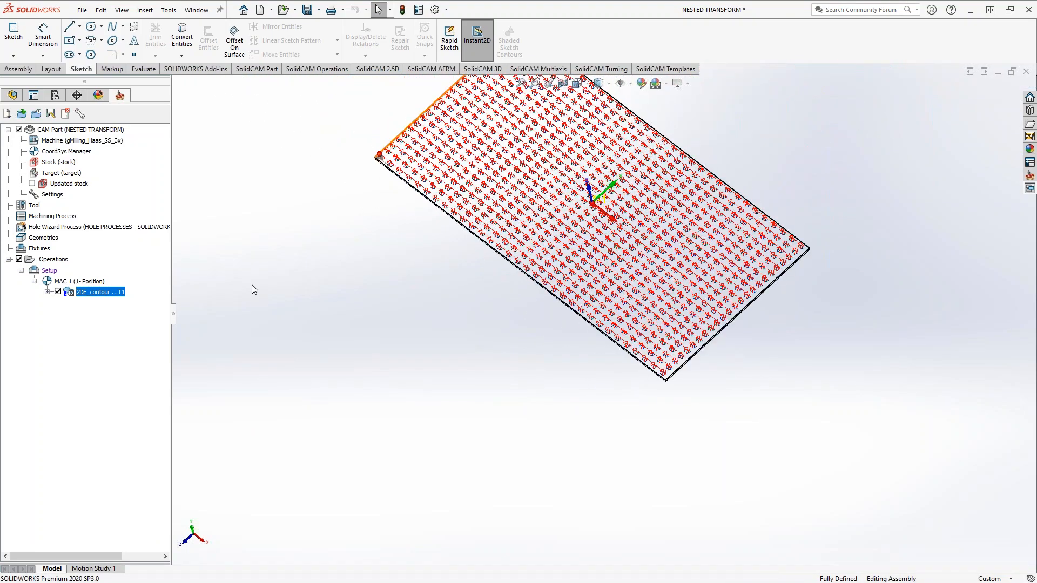
- Hide the toolpath of the 2DE_contour operation so only the 6-shaped sketch near the board's corner is shown
{"action": "left_click", "coordinate": [57, 292]}
{"action": "scroll", "coordinate": [387, 171], "scroll_direction": "down", "scroll_amount": 3}
{"action": "scroll", "coordinate": [387, 171], "scroll_direction": "down", "scroll_amount": 3}
{"action": "scroll", "coordinate": [524, 259], "scroll_direction": "down", "scroll_amount": 4}
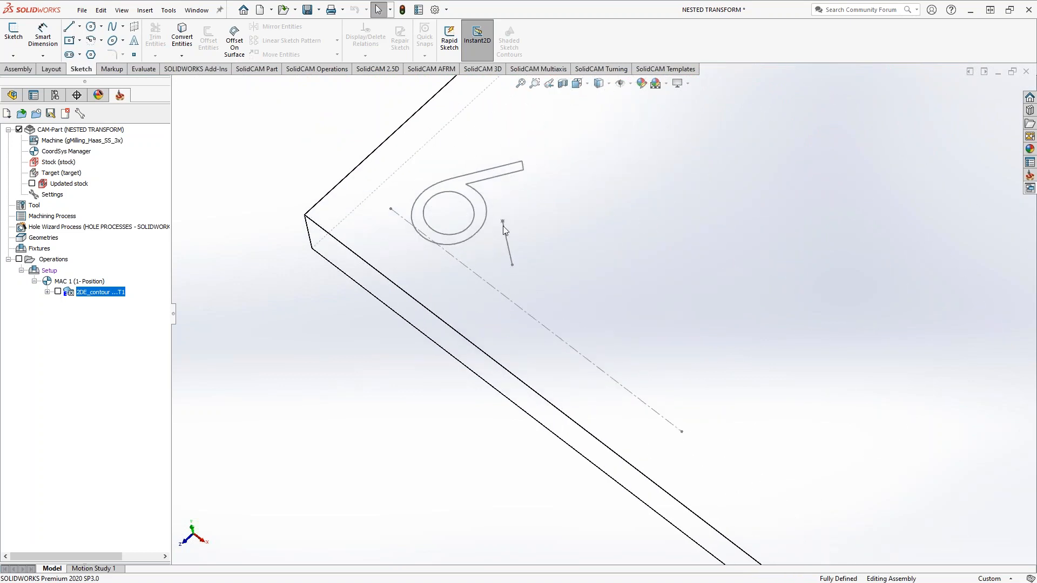
{"action": "scroll", "coordinate": [585, 230], "scroll_direction": "down", "scroll_amount": 2}
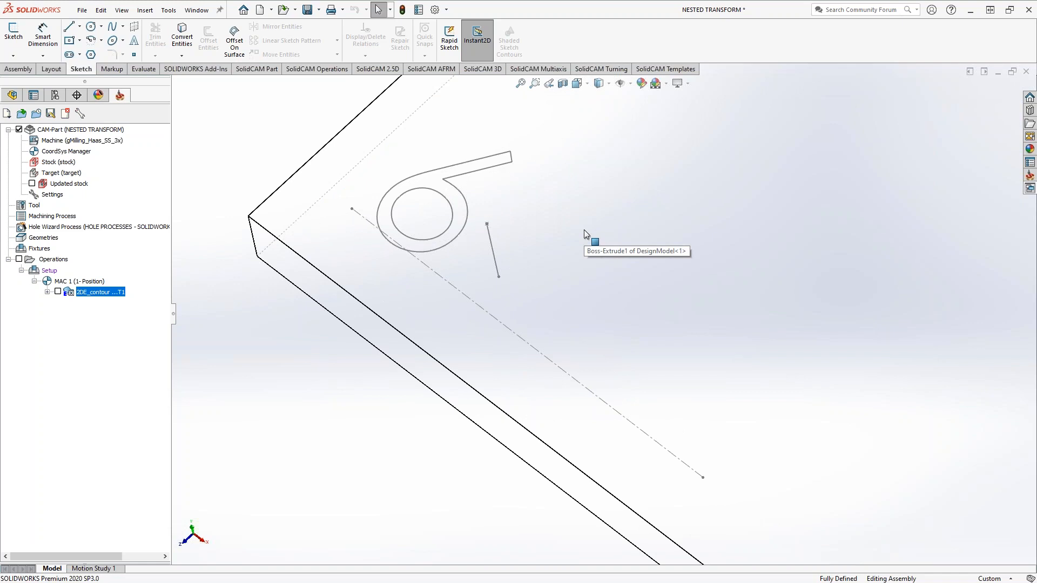
- Orient the view normal to the top face of the DesignModel board around the 6-shaped sketch
{"action": "right_click", "coordinate": [584, 231]}
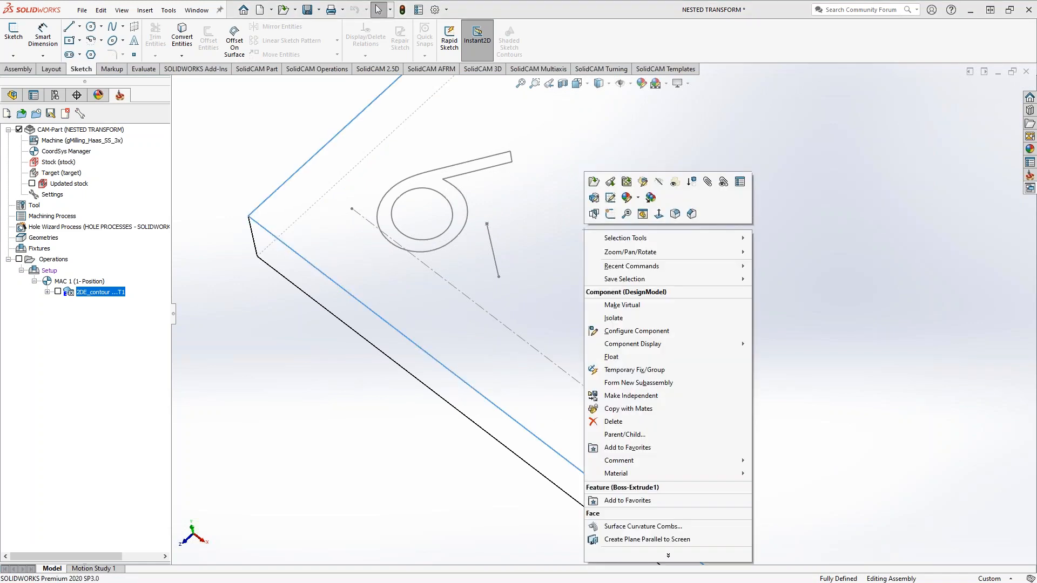
{"action": "left_click", "coordinate": [658, 216]}
{"action": "scroll", "coordinate": [345, 451], "scroll_direction": "down", "scroll_amount": 2}
{"action": "scroll", "coordinate": [354, 439], "scroll_direction": "down", "scroll_amount": 12}
{"action": "scroll", "coordinate": [474, 382], "scroll_direction": "down", "scroll_amount": 2}
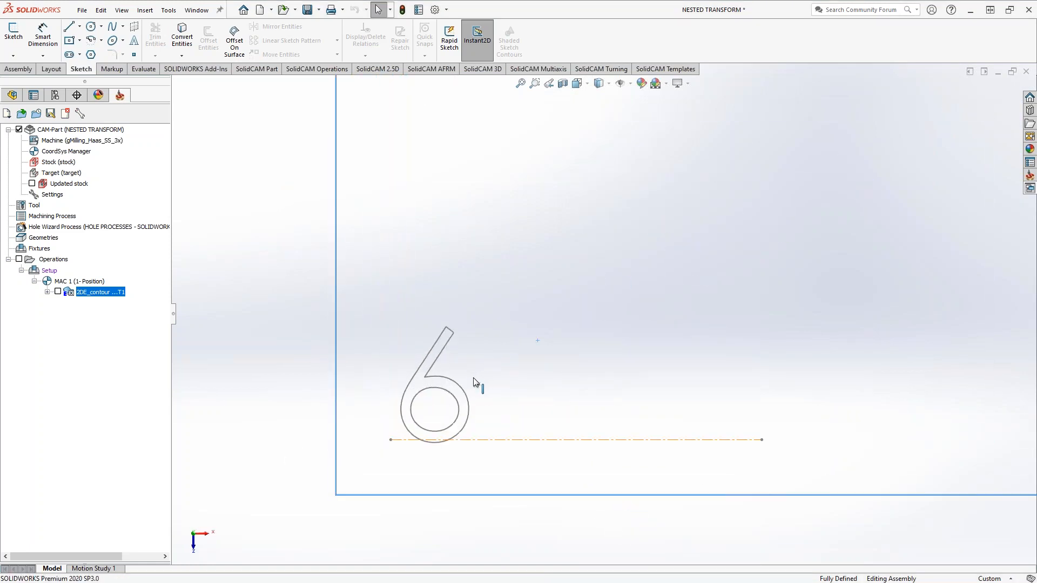
- Display the board shaded with edges to view the whole panel, and switch the display style to wireframe
{"action": "left_click", "coordinate": [609, 84]}
{"action": "left_click", "coordinate": [601, 98]}
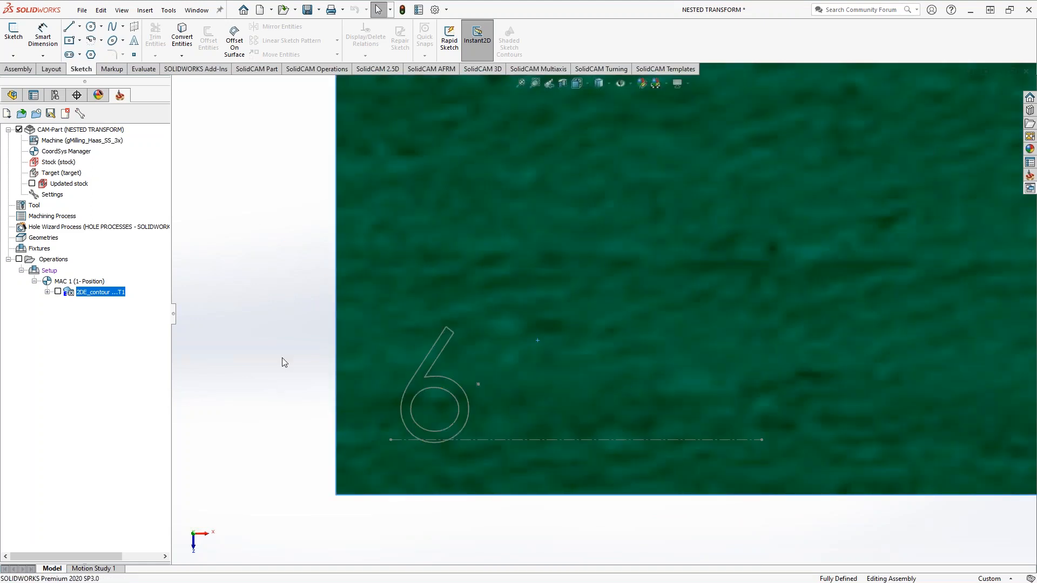
{"action": "scroll", "coordinate": [484, 404], "scroll_direction": "up", "scroll_amount": 10}
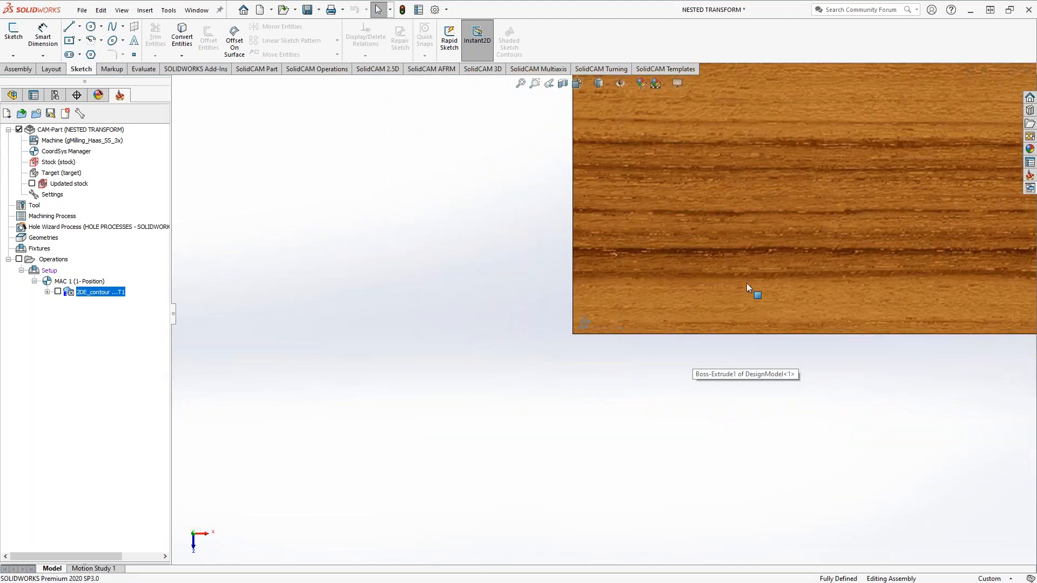
{"action": "scroll", "coordinate": [892, 233], "scroll_direction": "down", "scroll_amount": 5}
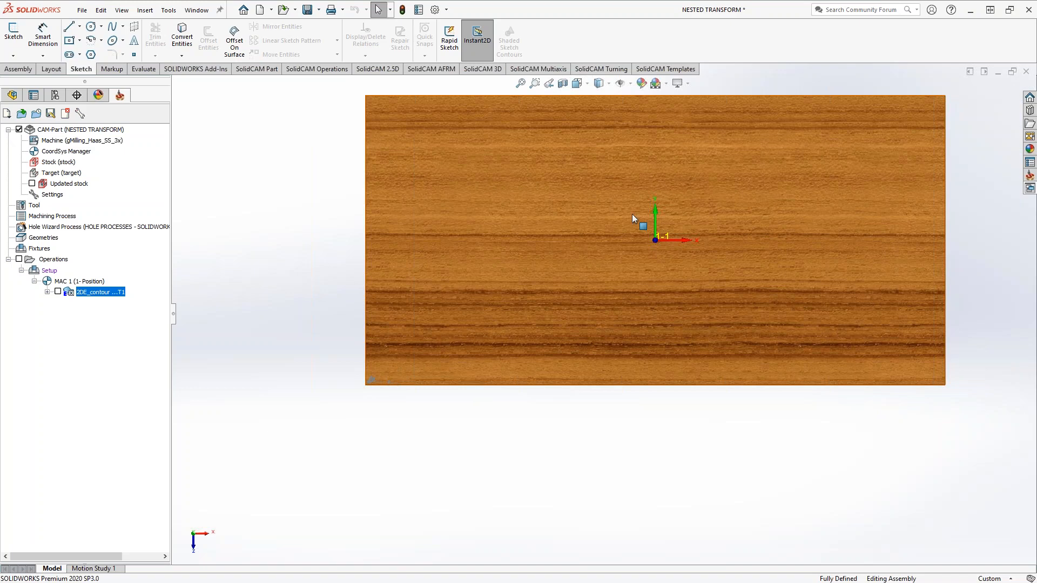
{"action": "scroll", "coordinate": [441, 373], "scroll_direction": "down", "scroll_amount": 8}
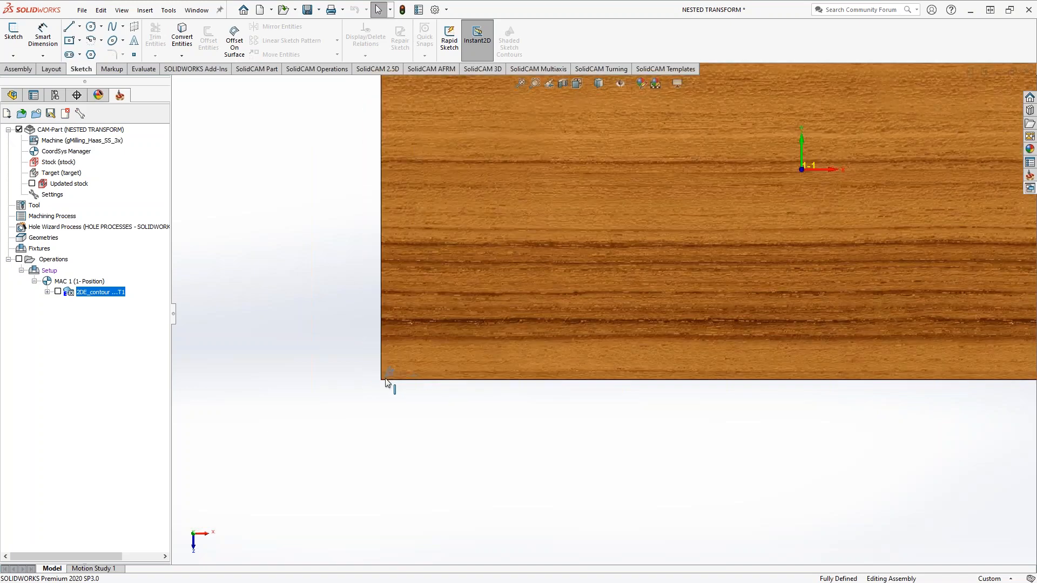
{"action": "scroll", "coordinate": [508, 381], "scroll_direction": "down", "scroll_amount": 4}
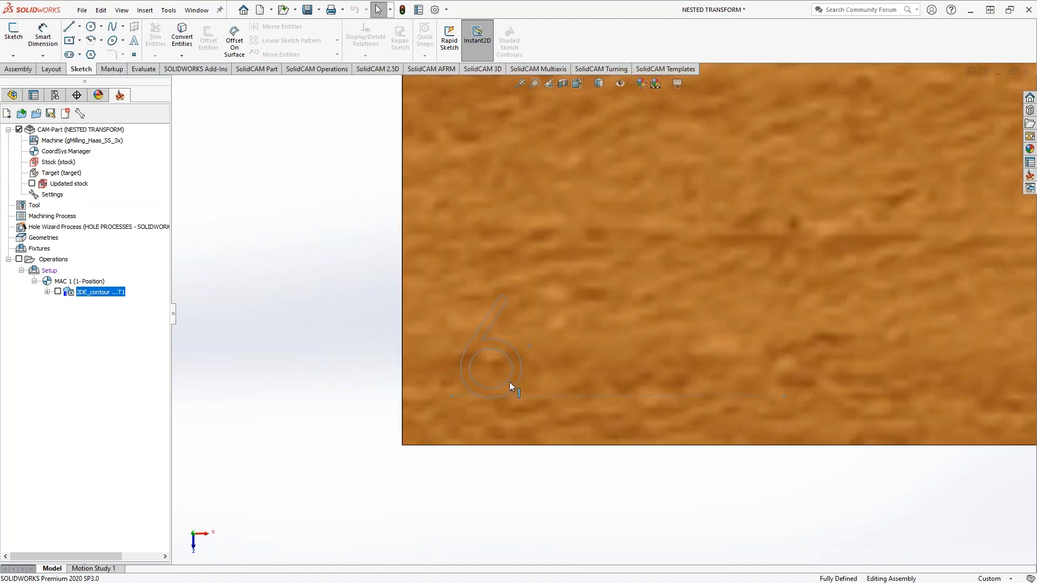
{"action": "left_click", "coordinate": [598, 83]}
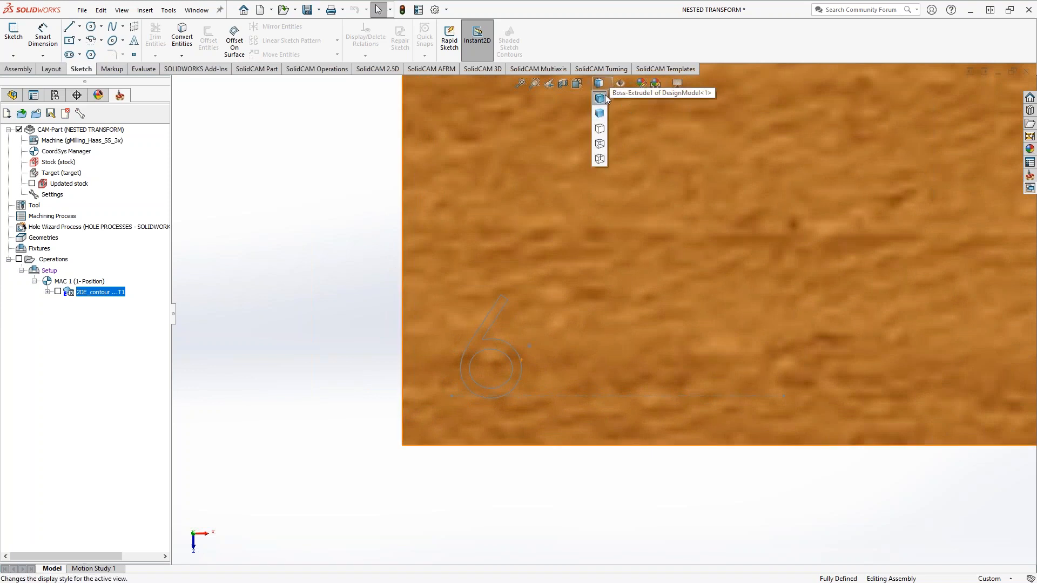
{"action": "left_click", "coordinate": [600, 158]}
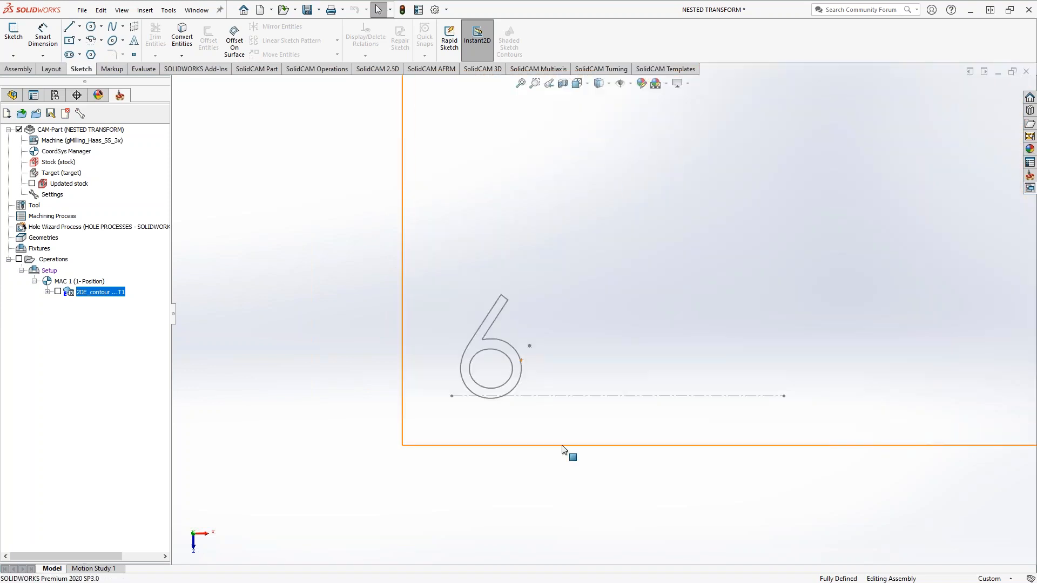
- Open the 2DE_contour engraving operation and show its contour geometry on the model
{"action": "double_click", "coordinate": [86, 293]}
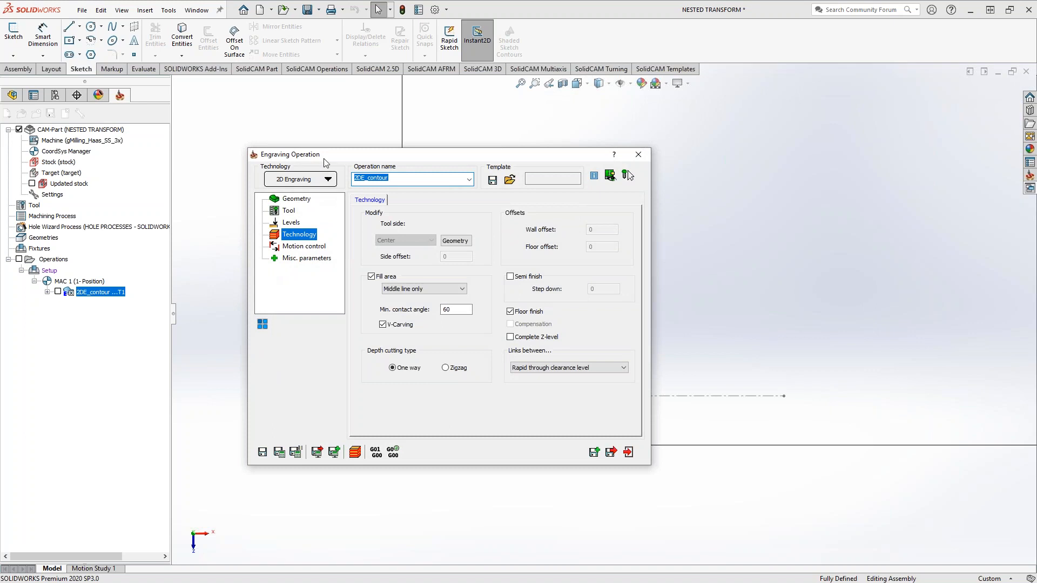
{"action": "left_click", "coordinate": [302, 201]}
{"action": "left_click", "coordinate": [376, 241]}
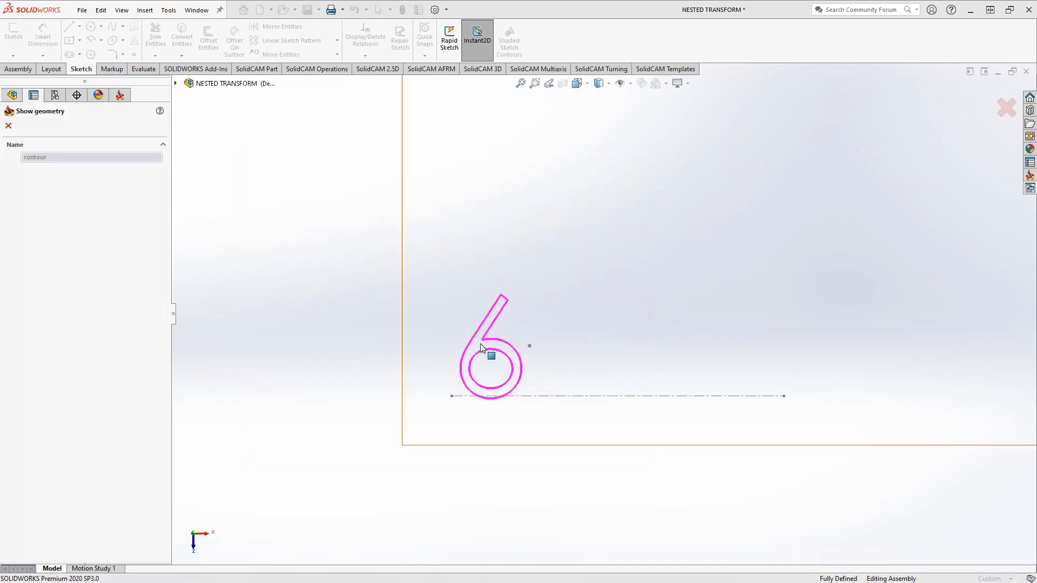
{"action": "left_click", "coordinate": [8, 127]}
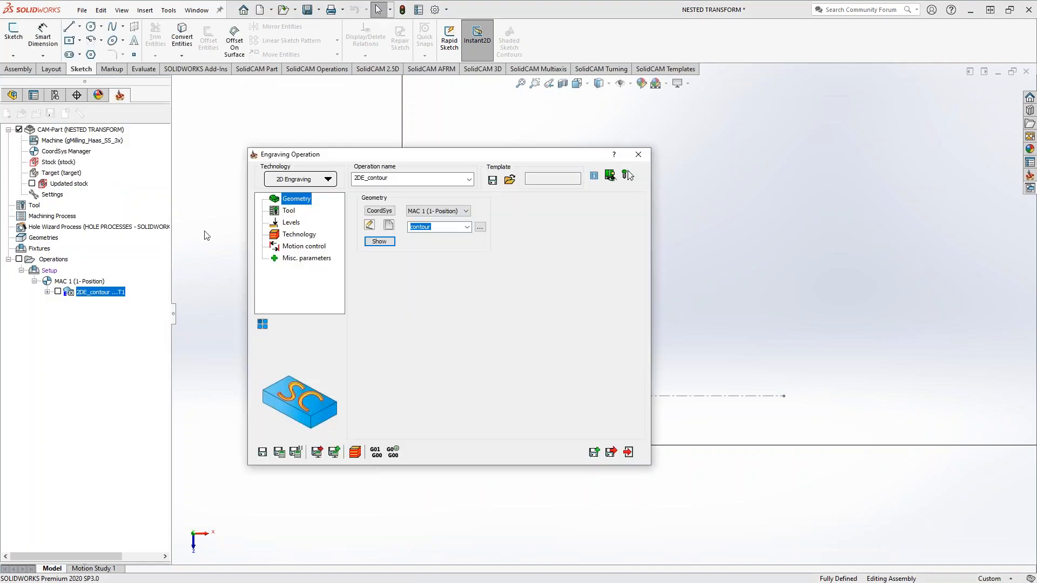
- Review the engraving operation's tool, levels and technology settings, and close the operation without editing it
{"action": "left_click", "coordinate": [291, 212]}
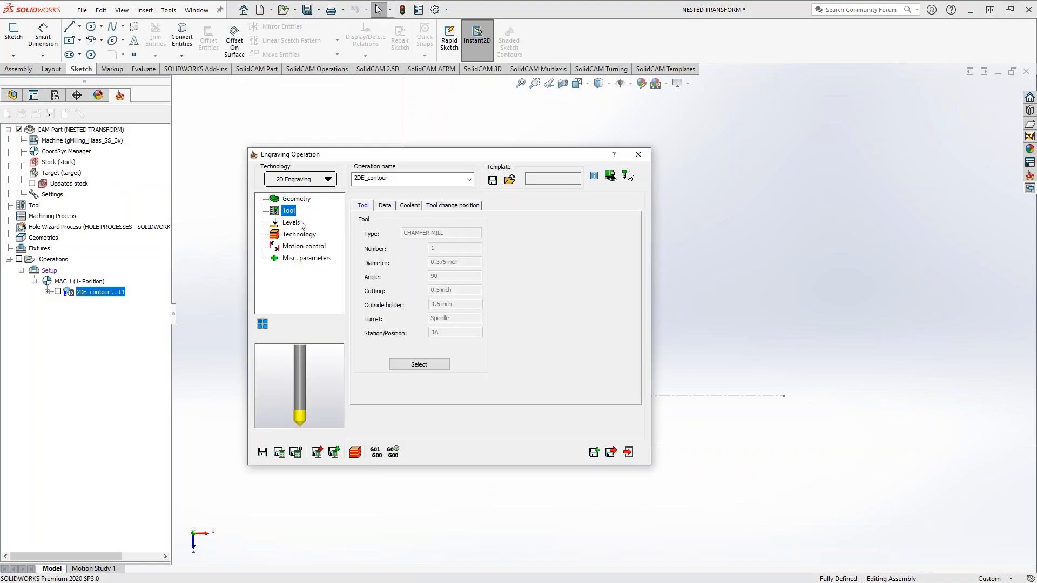
{"action": "left_click", "coordinate": [291, 223]}
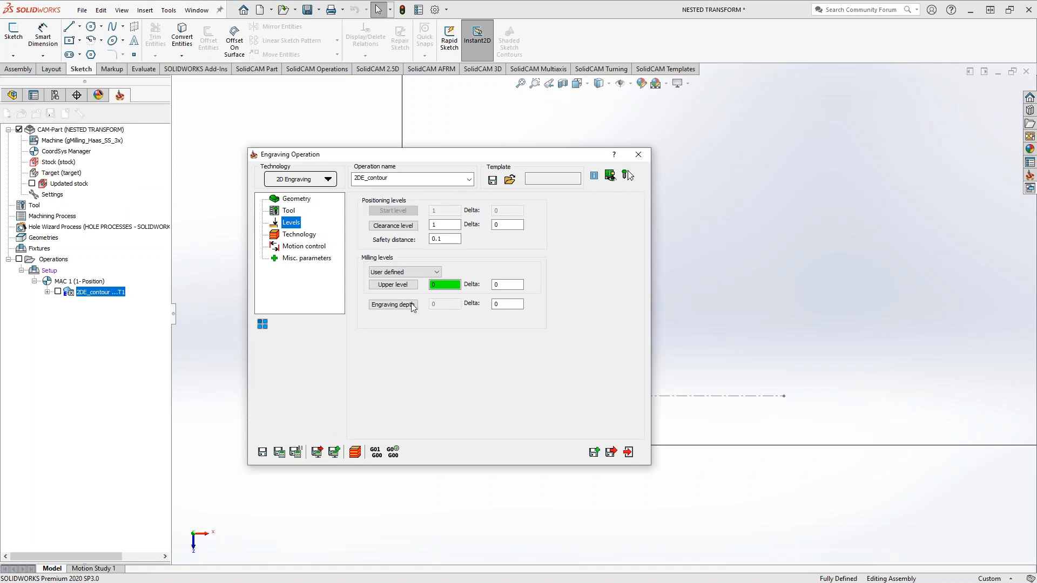
{"action": "left_click", "coordinate": [295, 236]}
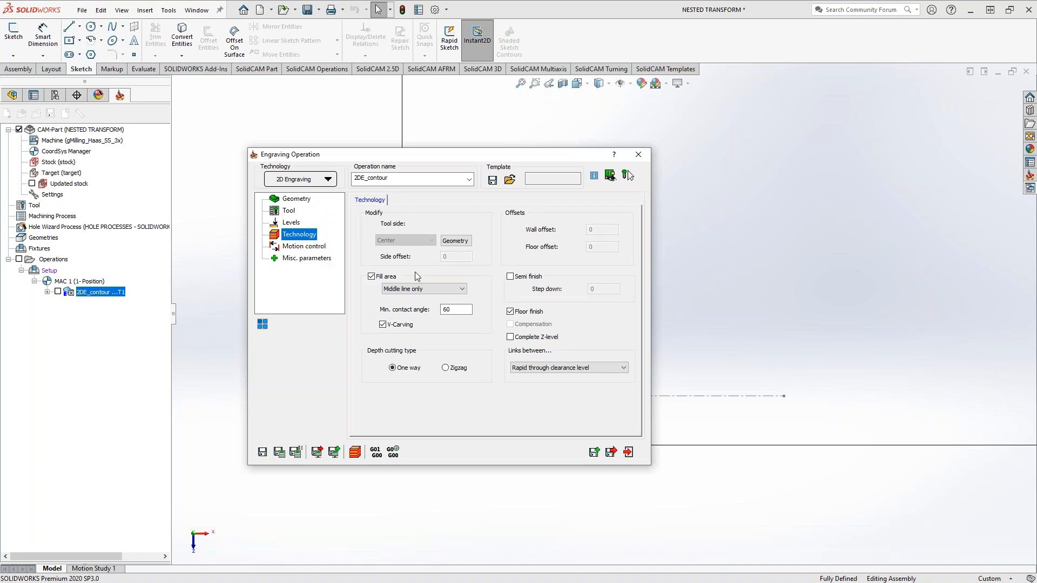
{"action": "left_click", "coordinate": [639, 155]}
- Show the 2DE_contour toolpath around the 6-shaped sketch to inspect it, and hide it again
{"action": "left_click", "coordinate": [58, 292]}
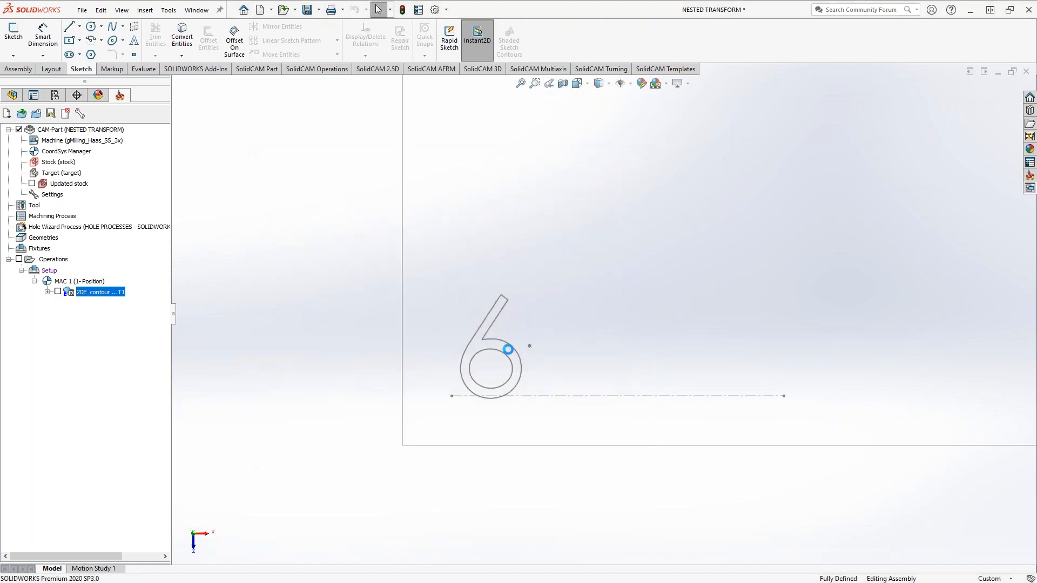
{"action": "scroll", "coordinate": [481, 358], "scroll_direction": "down", "scroll_amount": 5}
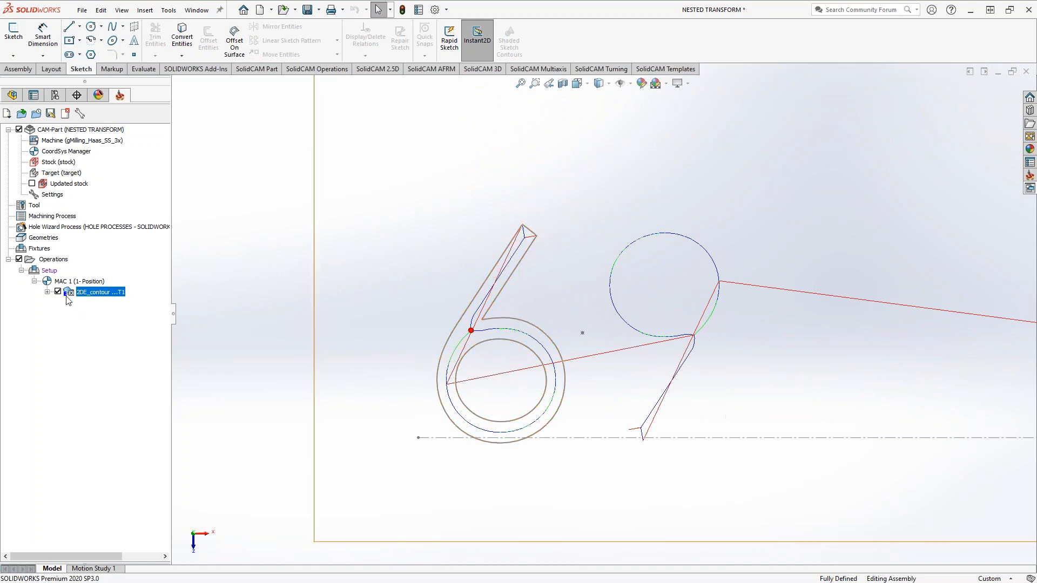
{"action": "left_click", "coordinate": [58, 292]}
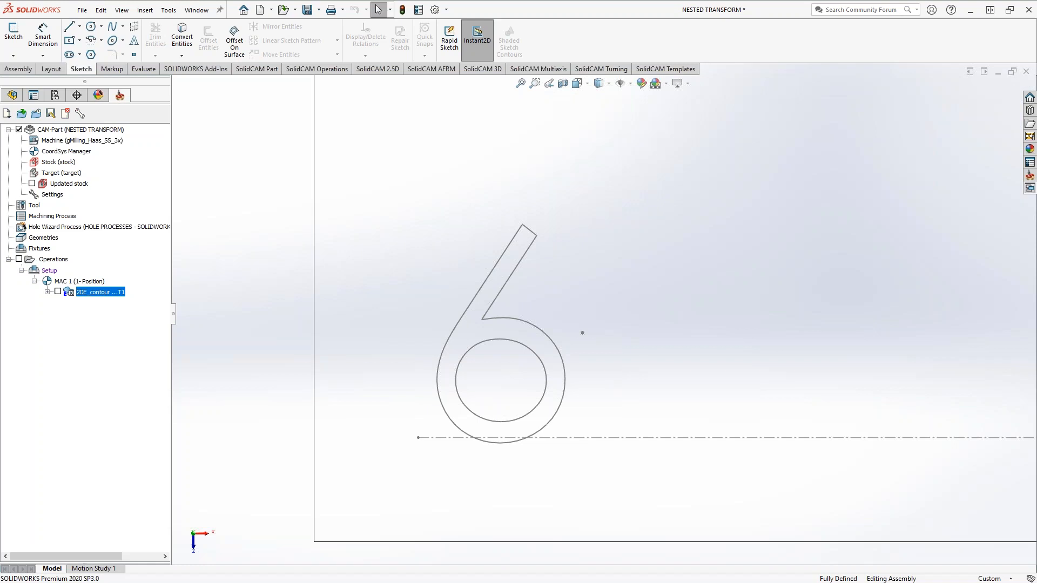
{"action": "right_click", "coordinate": [93, 298]}
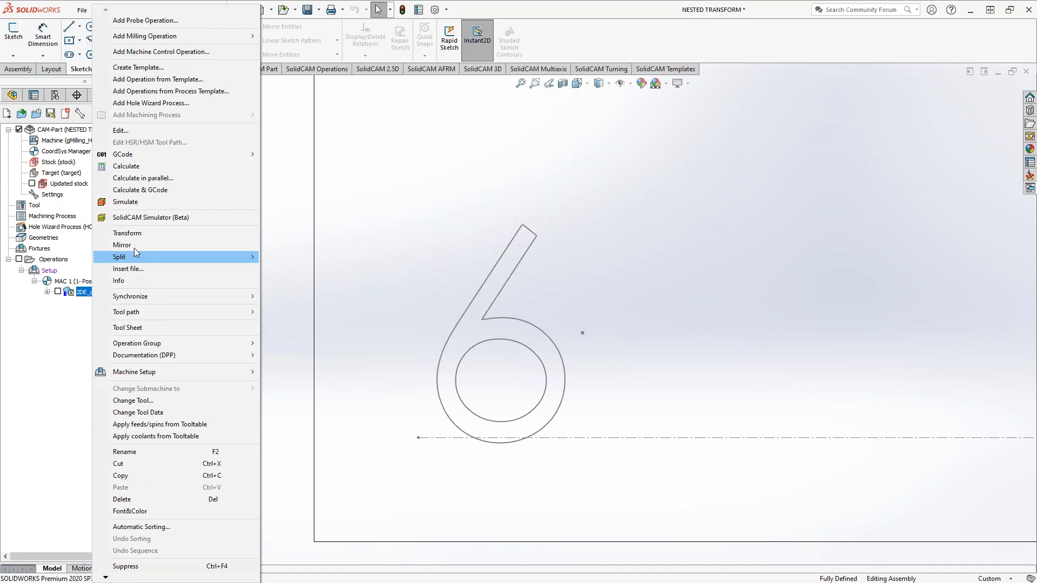
{"action": "left_click", "coordinate": [134, 234]}
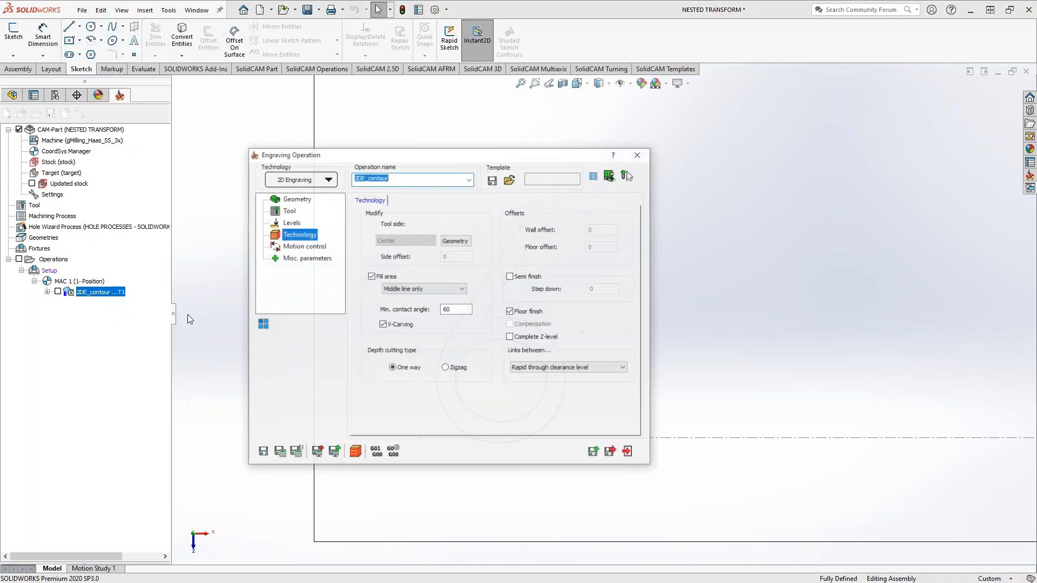
{"action": "left_click", "coordinate": [639, 155]}
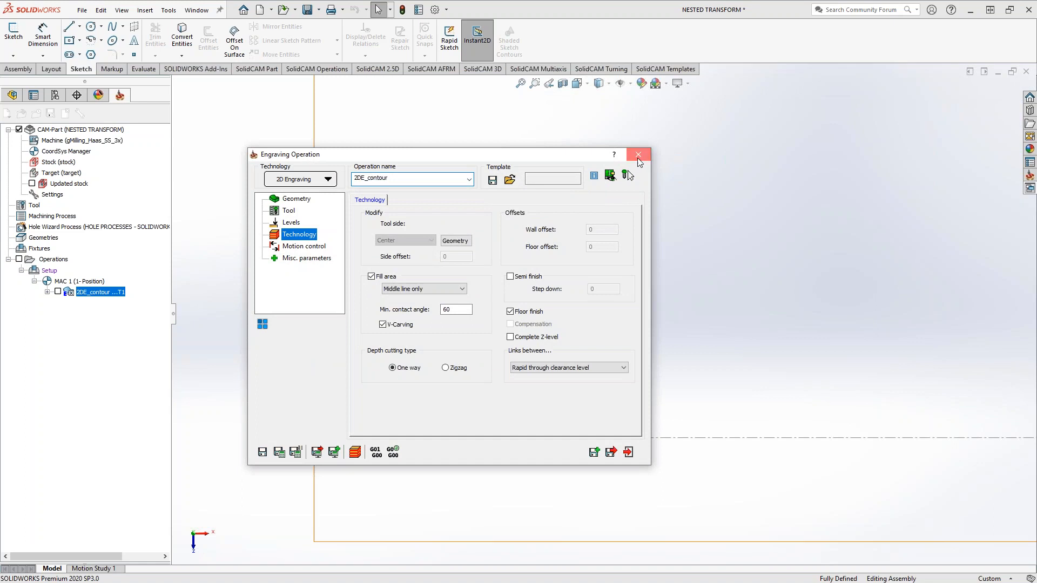
- Start the Transform command for the 2DE_contour operation
{"action": "right_click", "coordinate": [113, 293]}
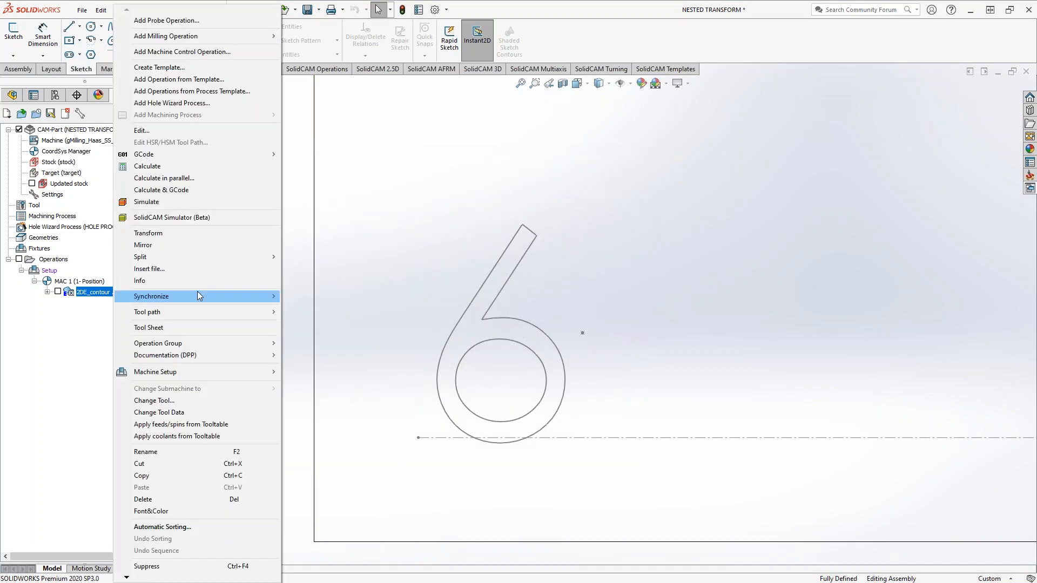
{"action": "left_click", "coordinate": [167, 235]}
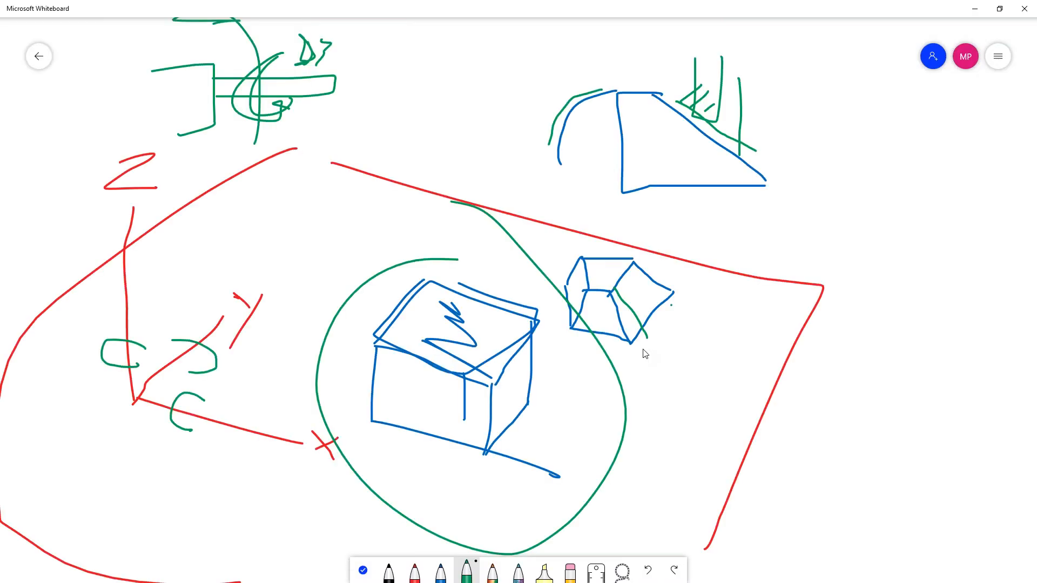
- In Microsoft Whiteboard, delete the existing whiteboard drawing and create a new blank whiteboard
{"action": "left_click", "coordinate": [41, 66]}
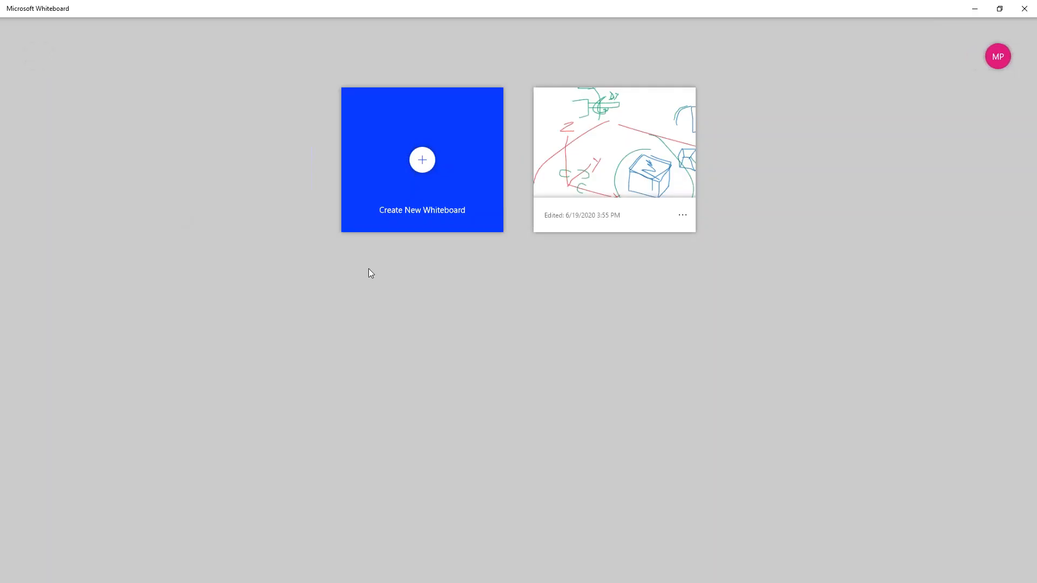
{"action": "left_click", "coordinate": [682, 216]}
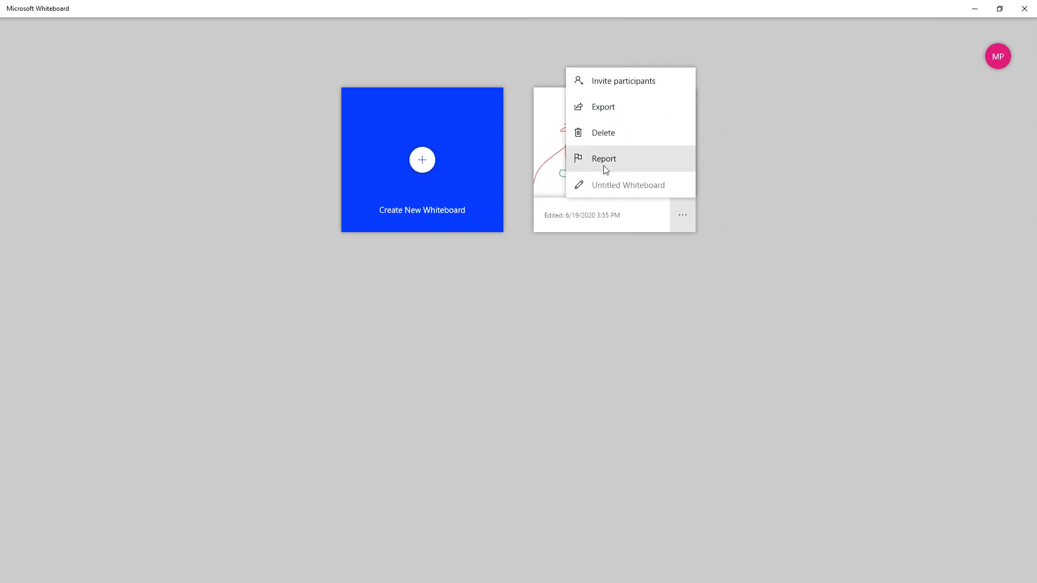
{"action": "left_click", "coordinate": [608, 135]}
{"action": "left_click", "coordinate": [904, 151]}
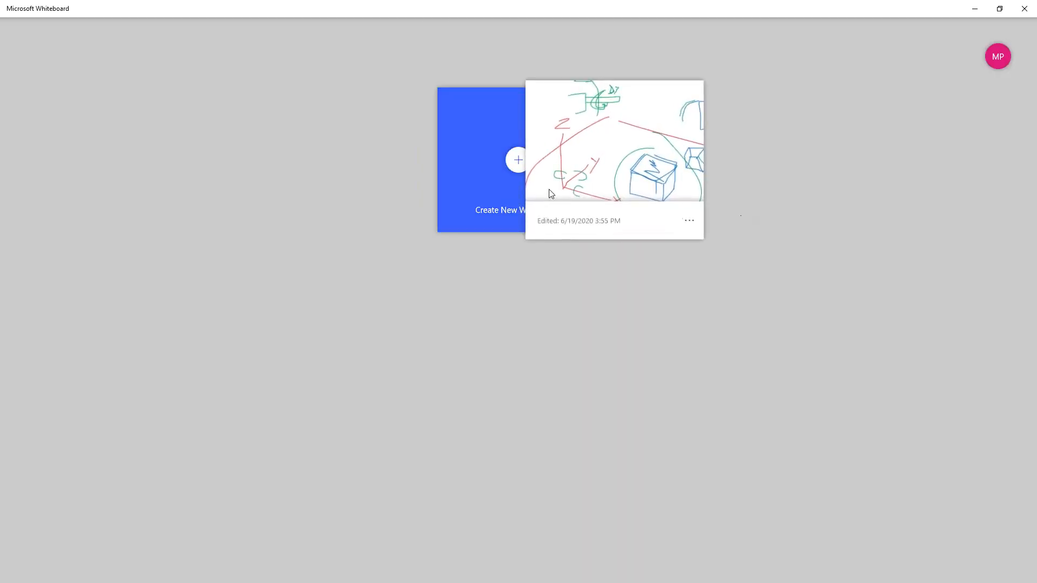
{"action": "left_click", "coordinate": [520, 162]}
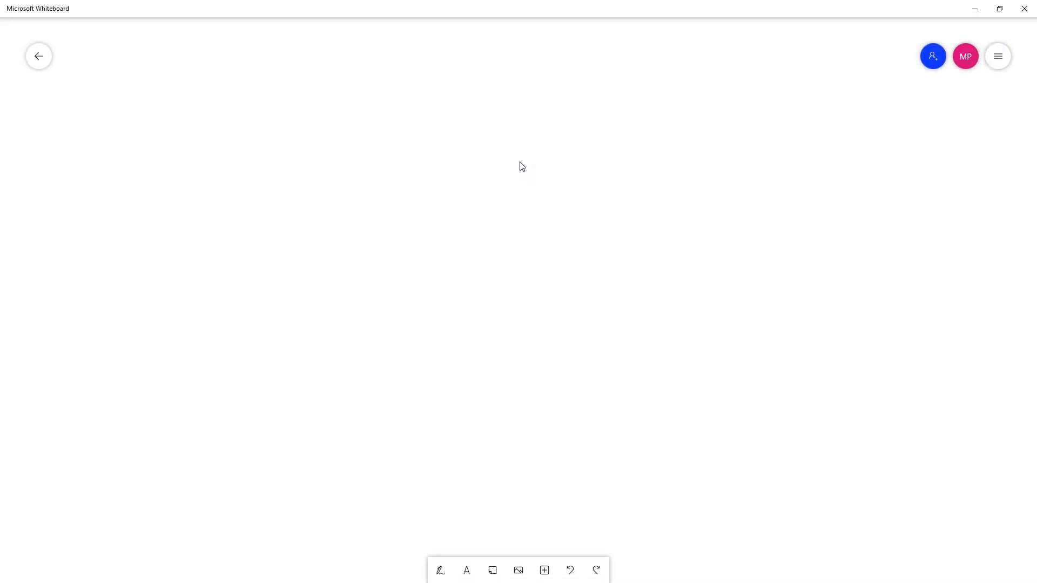
- Draw a column of three horizontal strokes on the whiteboard: a black header line with a red and a blue line below
{"action": "left_click", "coordinate": [439, 573]}
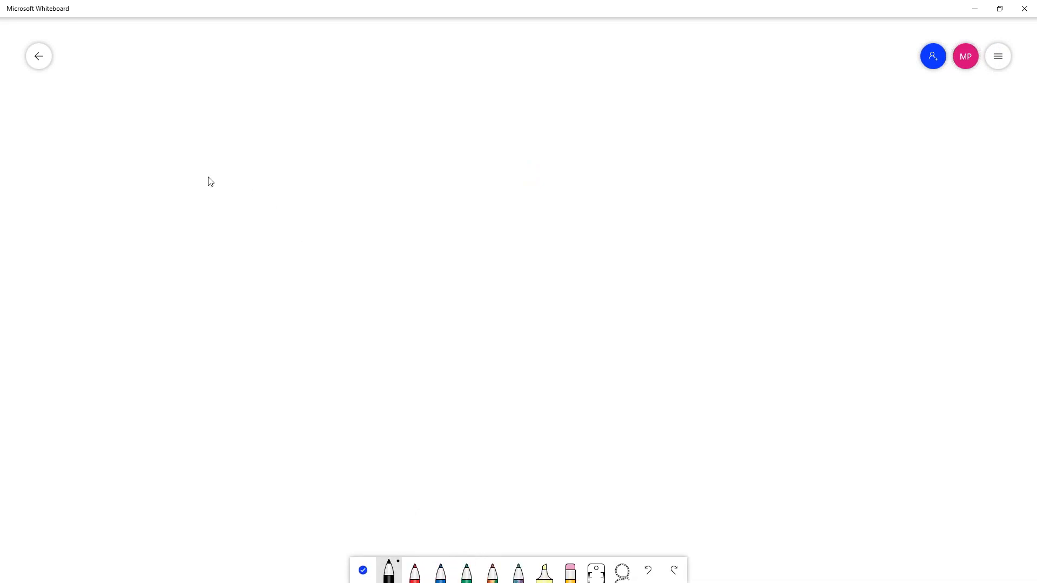
{"action": "left_click_drag", "start_coordinate": [193, 164], "coordinate": [315, 159]}
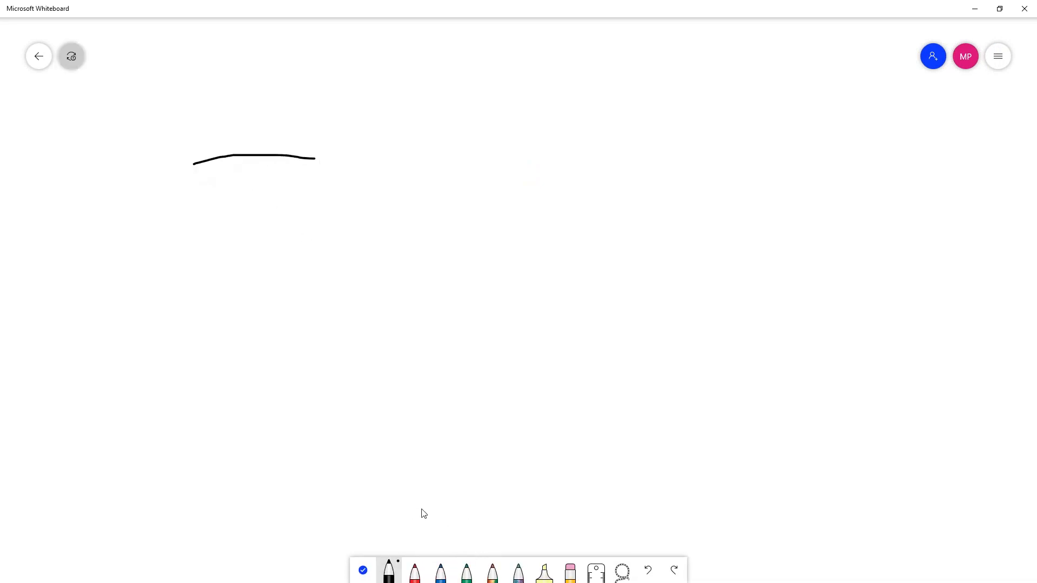
{"action": "left_click", "coordinate": [415, 572]}
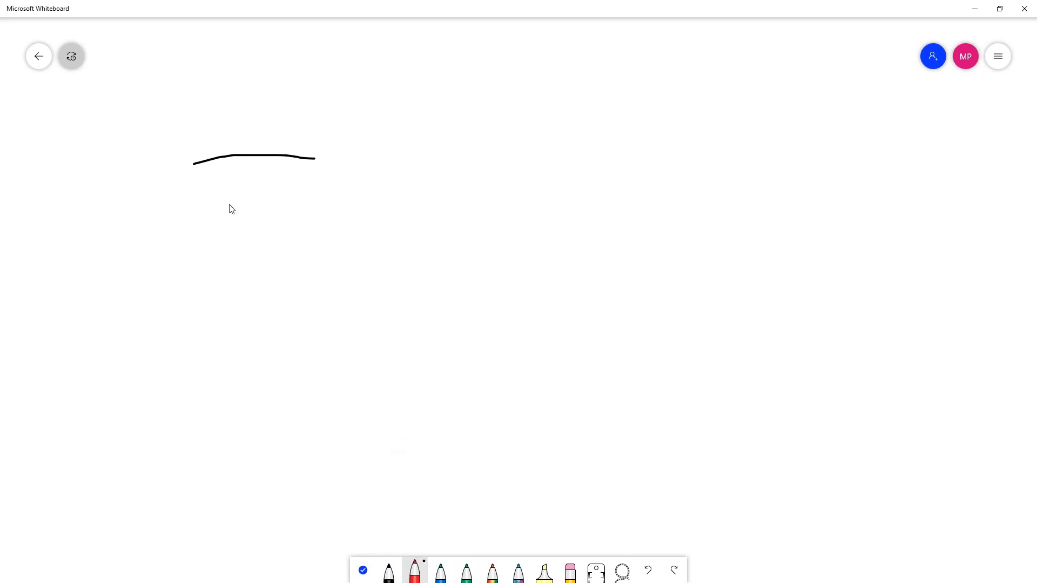
{"action": "left_click_drag", "start_coordinate": [201, 188], "coordinate": [313, 187]}
{"action": "left_click", "coordinate": [441, 572]}
{"action": "left_click_drag", "start_coordinate": [201, 229], "coordinate": [314, 228]}
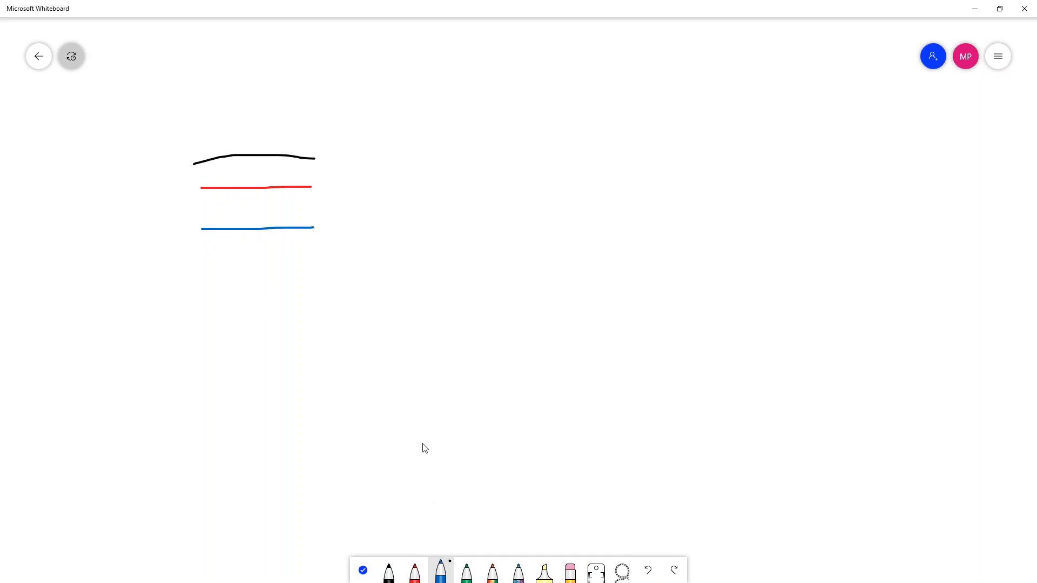
- Draw a second column beside the first one, with a black header line, a red line and a blue line
{"action": "left_click", "coordinate": [393, 576]}
{"action": "left_click_drag", "start_coordinate": [416, 167], "coordinate": [565, 160]}
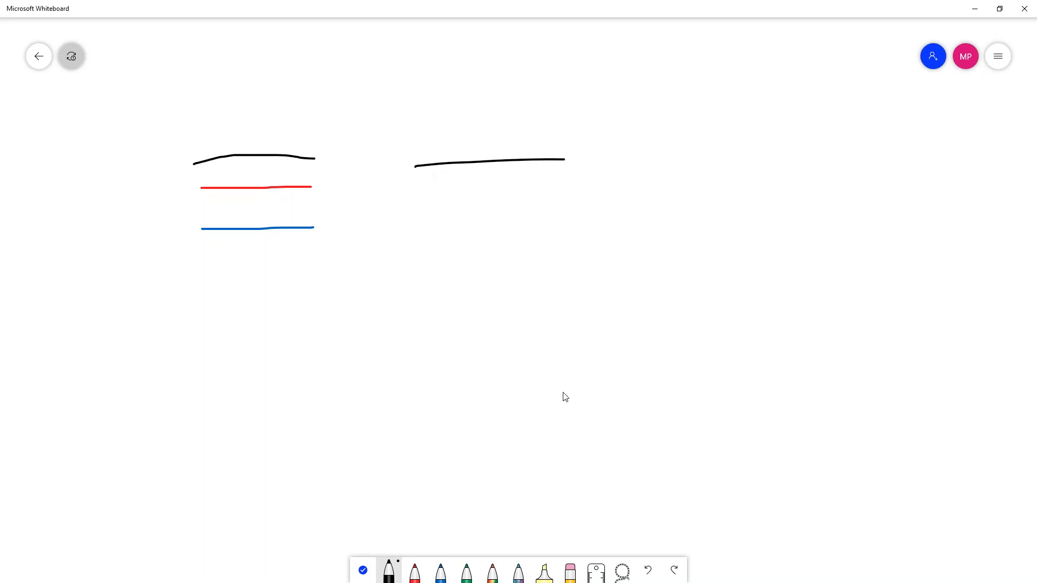
{"action": "left_click", "coordinate": [414, 573]}
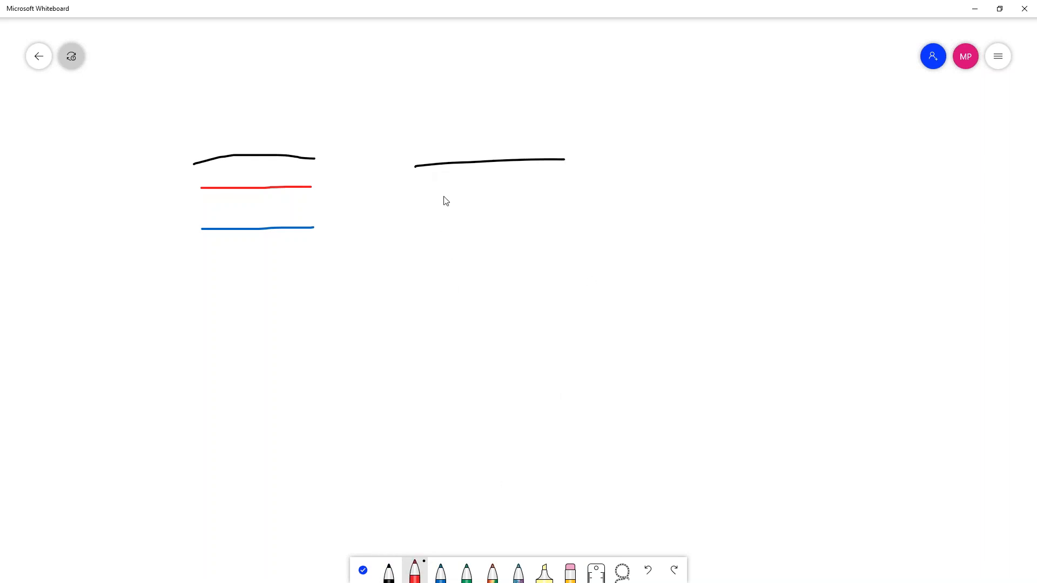
{"action": "left_click_drag", "start_coordinate": [431, 196], "coordinate": [567, 192]}
{"action": "left_click", "coordinate": [441, 572]}
{"action": "left_click_drag", "start_coordinate": [448, 236], "coordinate": [587, 222]}
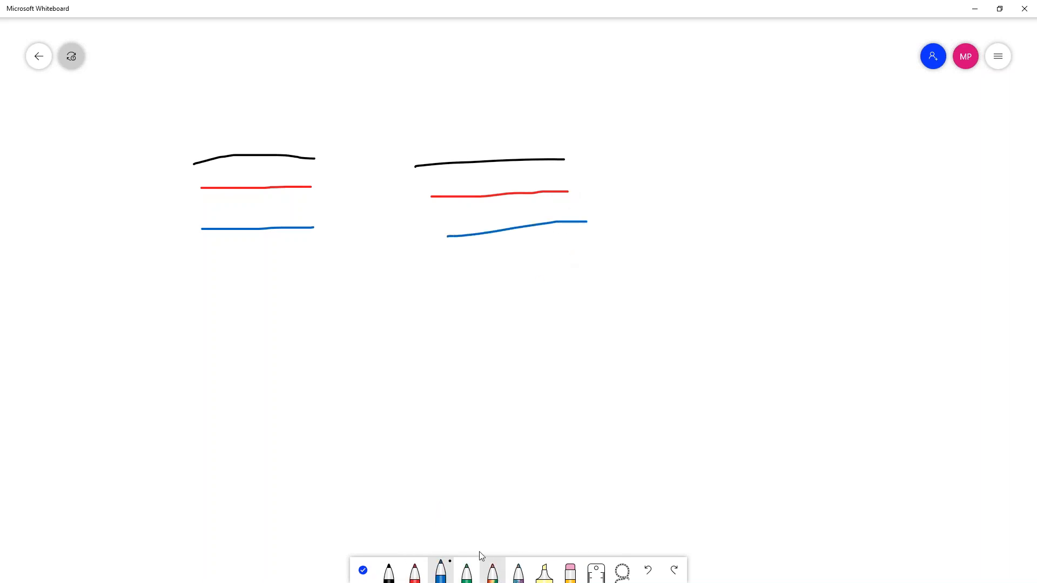
{"action": "left_click", "coordinate": [413, 576]}
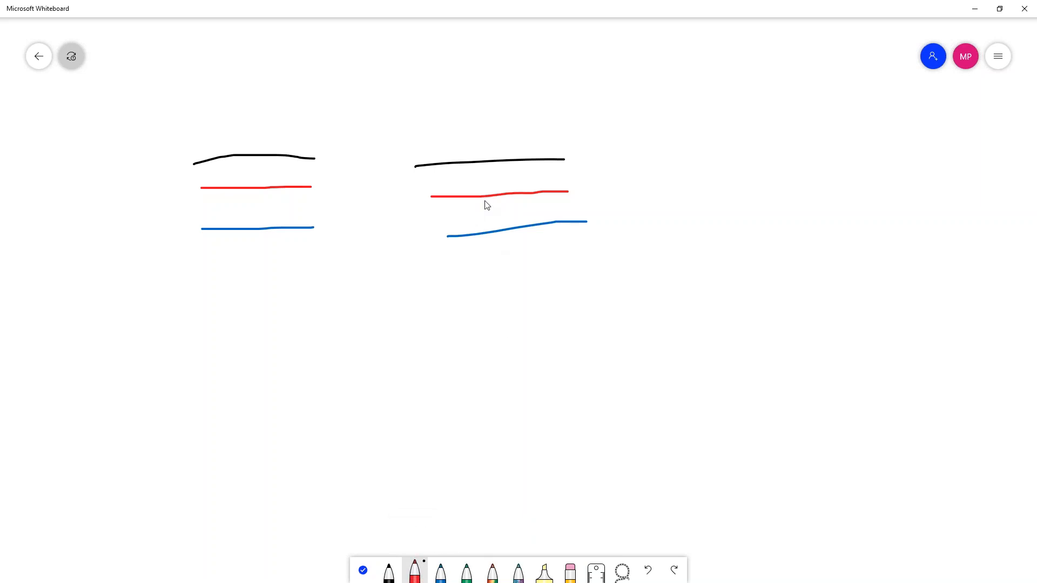
{"action": "left_click_drag", "start_coordinate": [460, 213], "coordinate": [564, 201]}
{"action": "left_click_drag", "start_coordinate": [454, 298], "coordinate": [604, 299]}
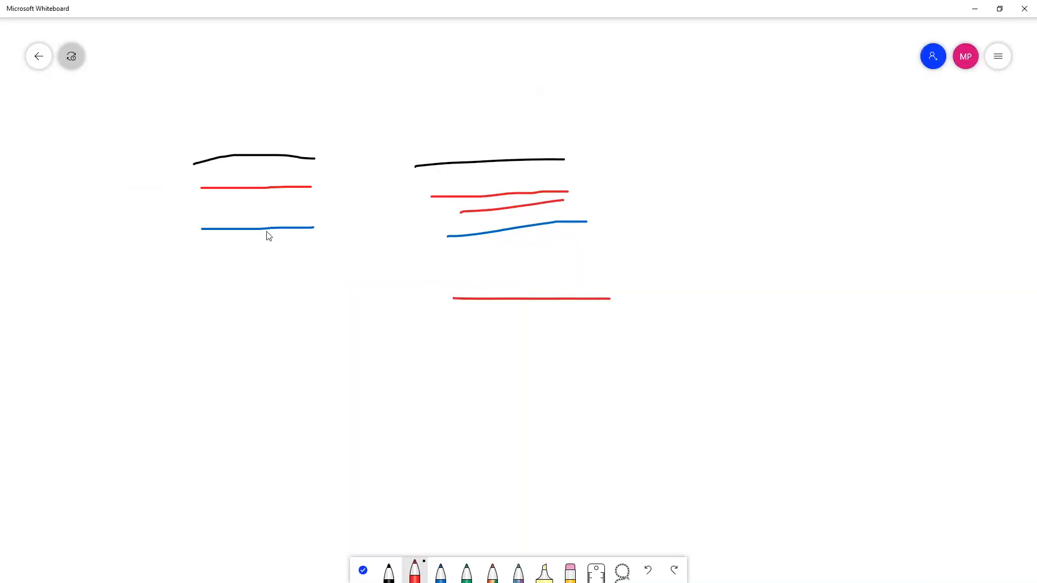
{"action": "left_click", "coordinate": [389, 571]}
{"action": "left_click_drag", "start_coordinate": [707, 158], "coordinate": [813, 150]}
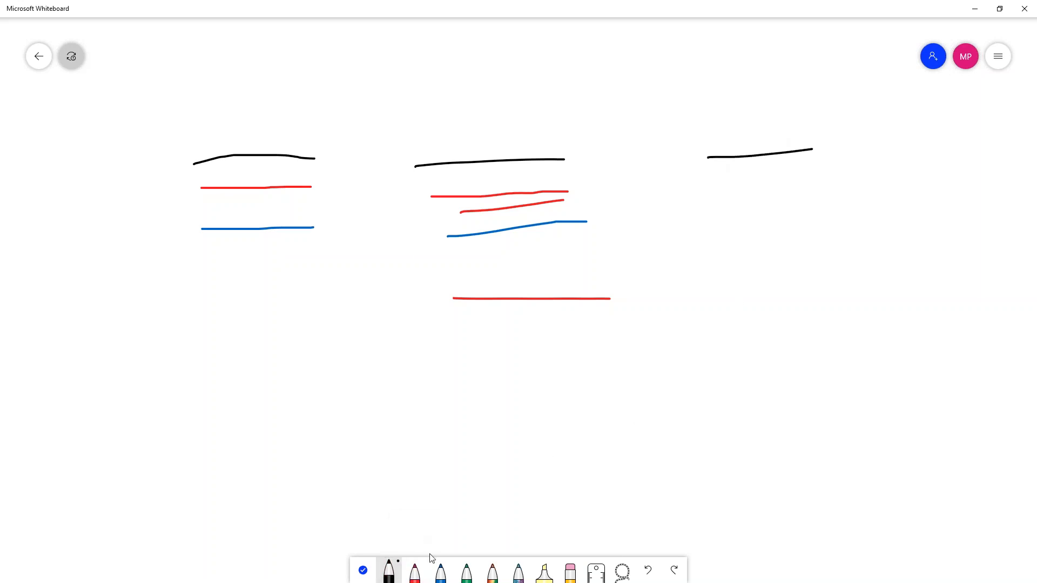
{"action": "left_click", "coordinate": [415, 572]}
{"action": "left_click_drag", "start_coordinate": [727, 200], "coordinate": [796, 189]}
{"action": "left_click", "coordinate": [441, 572]}
{"action": "left_click_drag", "start_coordinate": [725, 230], "coordinate": [813, 225]}
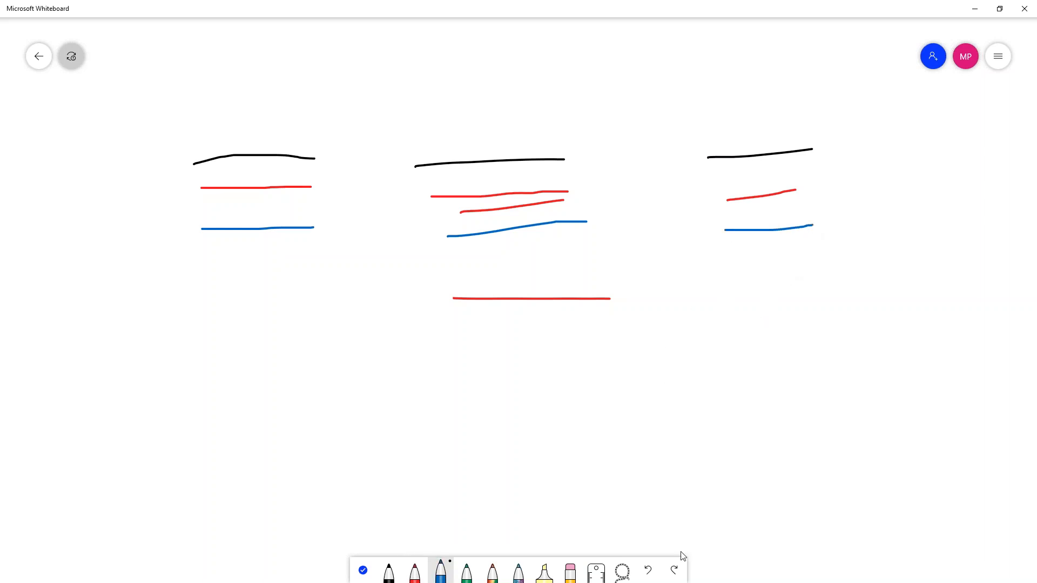
{"action": "left_click", "coordinate": [649, 571]}
{"action": "left_click", "coordinate": [650, 572]}
{"action": "left_click", "coordinate": [649, 572]}
{"action": "left_click", "coordinate": [650, 571]}
{"action": "left_click", "coordinate": [649, 572]}
- Extend the second column downward with four more lines alternating red, blue, red and blue
{"action": "left_click", "coordinate": [415, 572]}
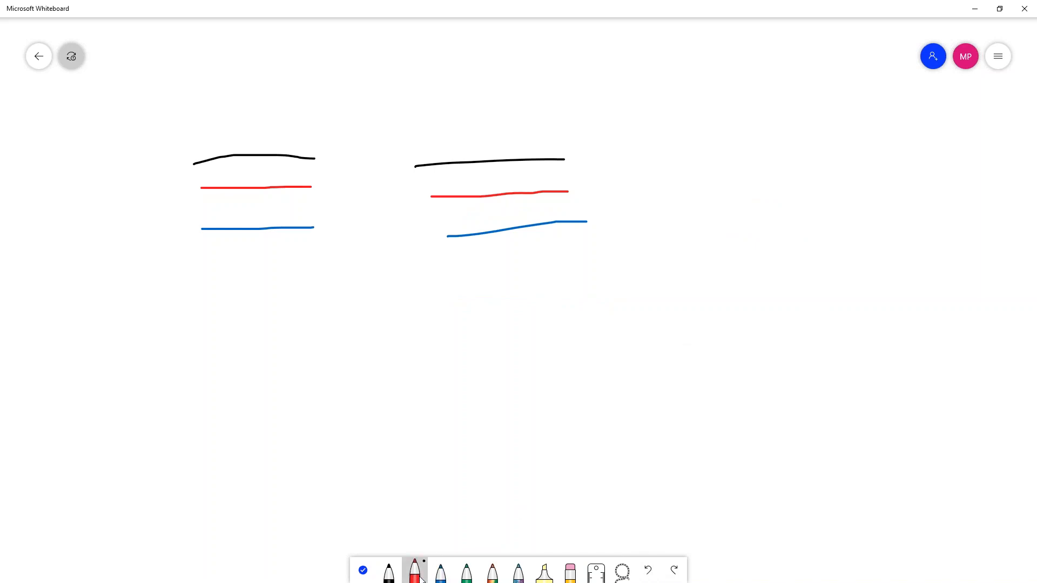
{"action": "left_click_drag", "start_coordinate": [458, 276], "coordinate": [585, 276]}
{"action": "left_click", "coordinate": [441, 571]}
{"action": "left_click_drag", "start_coordinate": [480, 324], "coordinate": [578, 325]}
{"action": "left_click", "coordinate": [415, 572]}
{"action": "left_click_drag", "start_coordinate": [488, 372], "coordinate": [554, 368]}
{"action": "left_click", "coordinate": [441, 576]}
{"action": "left_click_drag", "start_coordinate": [485, 414], "coordinate": [590, 414]}
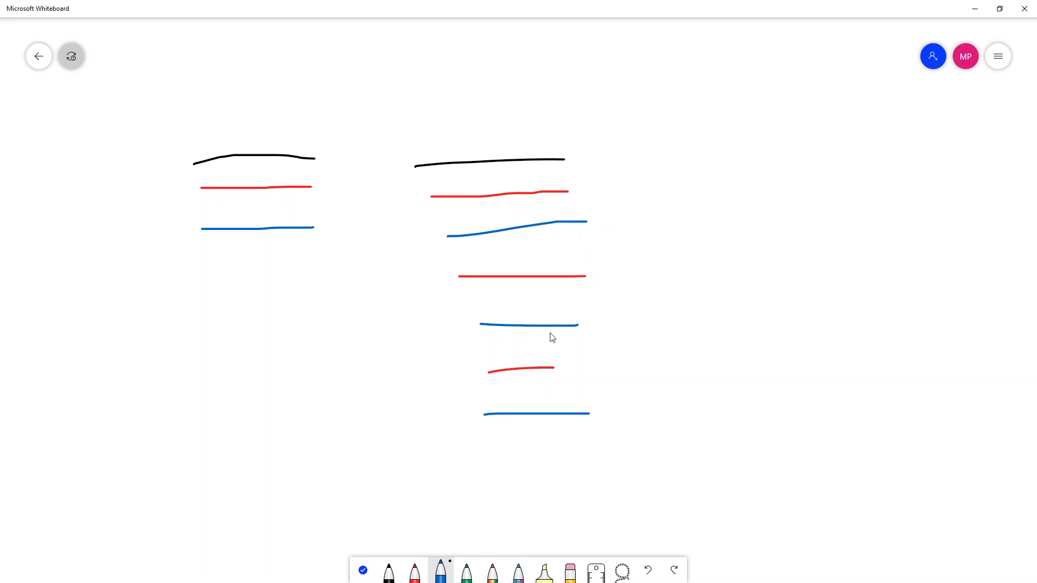
- Start a third column with a black header line and four red lines stacked below it
{"action": "left_click", "coordinate": [389, 571]}
{"action": "left_click_drag", "start_coordinate": [685, 163], "coordinate": [815, 169]}
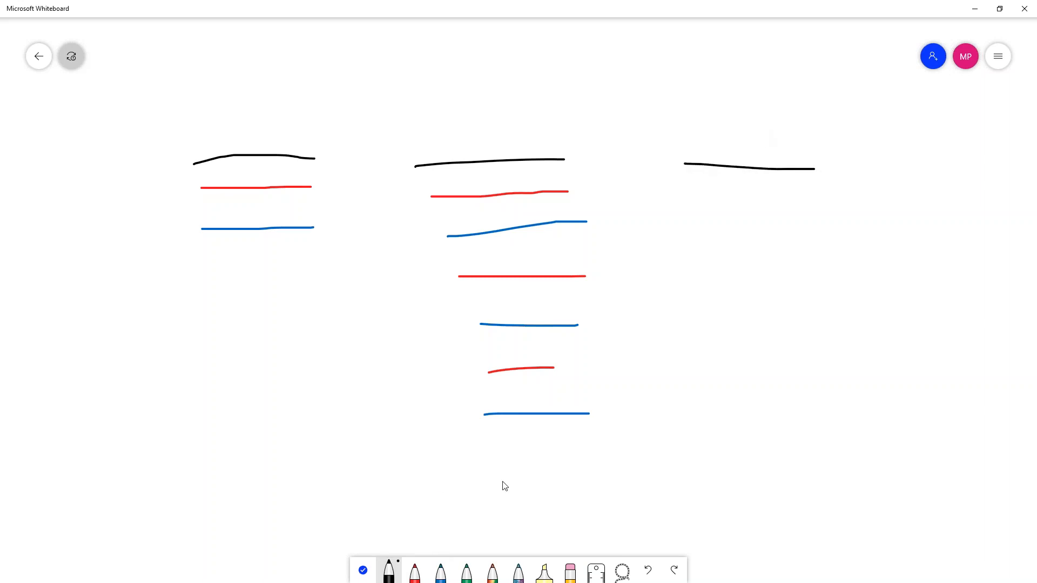
{"action": "left_click", "coordinate": [415, 572]}
{"action": "left_click_drag", "start_coordinate": [700, 196], "coordinate": [817, 202]}
{"action": "left_click_drag", "start_coordinate": [733, 234], "coordinate": [885, 251]}
{"action": "left_click_drag", "start_coordinate": [728, 282], "coordinate": [840, 296]}
{"action": "left_click_drag", "start_coordinate": [747, 320], "coordinate": [853, 324]}
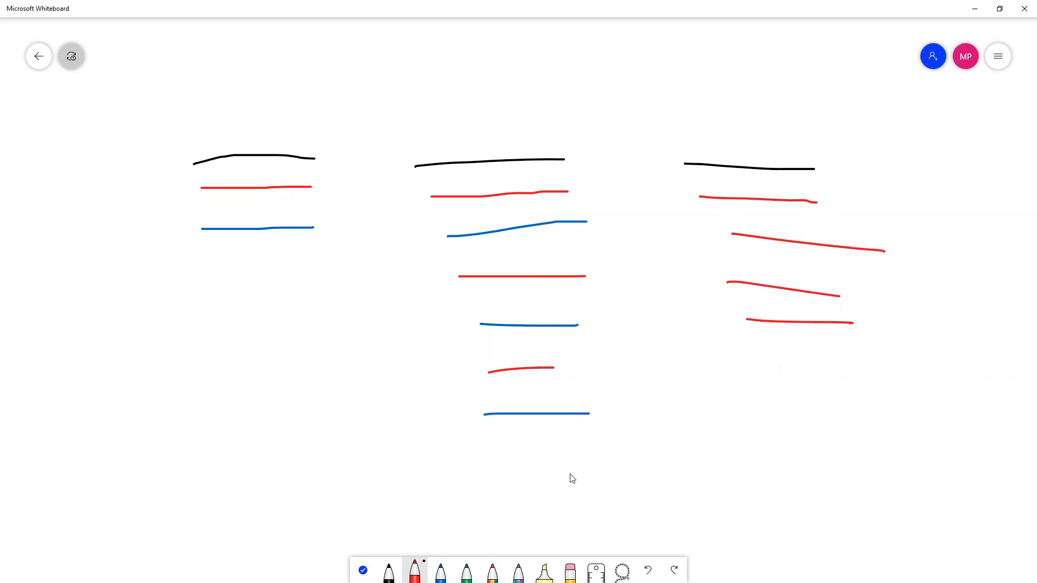
- Add four blue lines below the red lines in the third column
{"action": "left_click", "coordinate": [441, 573]}
{"action": "left_click_drag", "start_coordinate": [750, 365], "coordinate": [829, 363]}
{"action": "left_click_drag", "start_coordinate": [768, 399], "coordinate": [886, 400]}
{"action": "left_click_drag", "start_coordinate": [776, 433], "coordinate": [917, 433]}
{"action": "left_click_drag", "start_coordinate": [801, 485], "coordinate": [912, 488]}
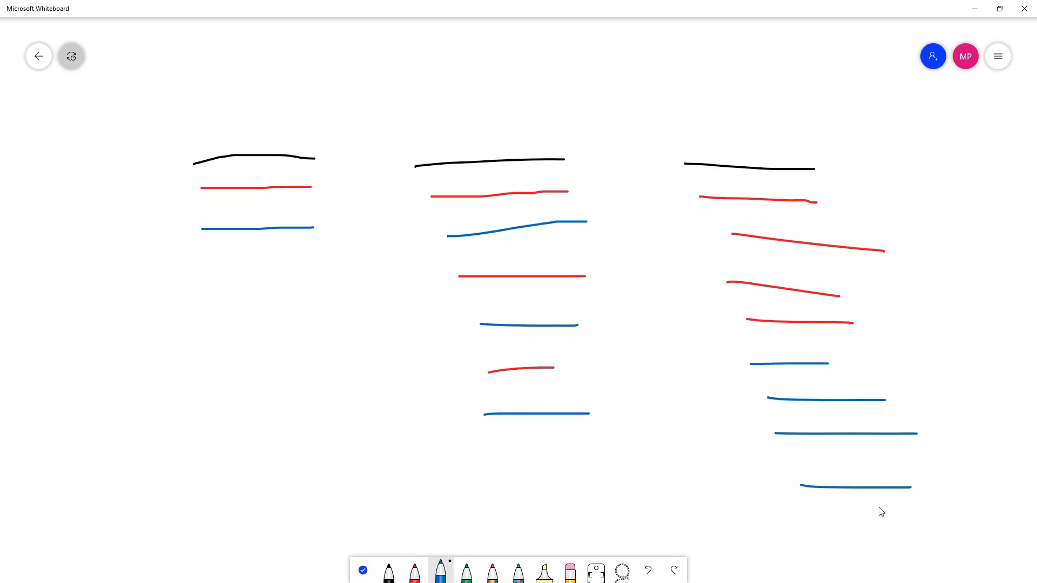
- Close Microsoft Whiteboard, return to SOLIDWORKS, cancel the operation transformations dialog and inspect the repeated toolpath across the board
{"action": "left_click", "coordinate": [35, 56]}
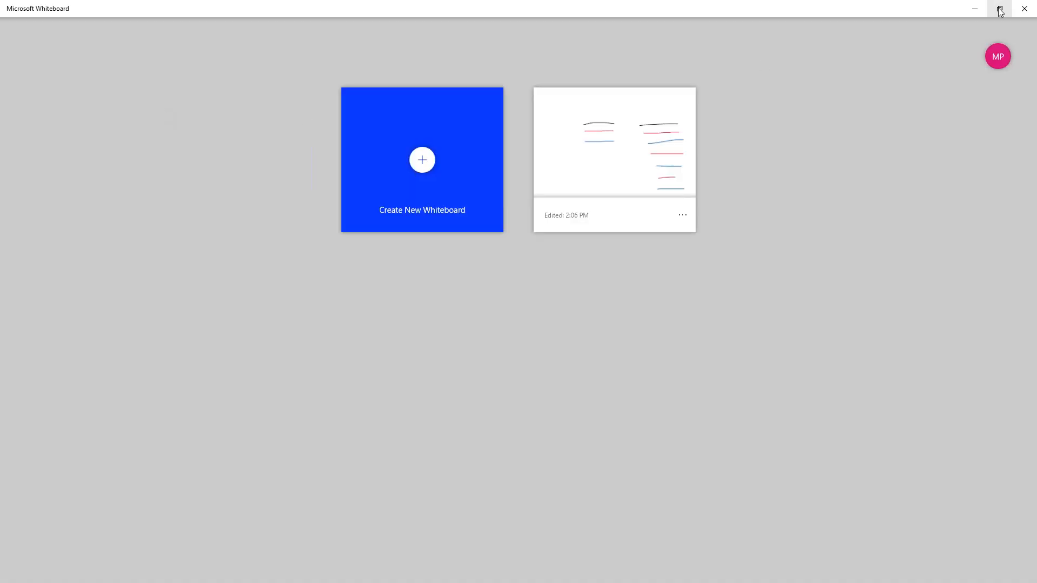
{"action": "left_click", "coordinate": [1025, 8]}
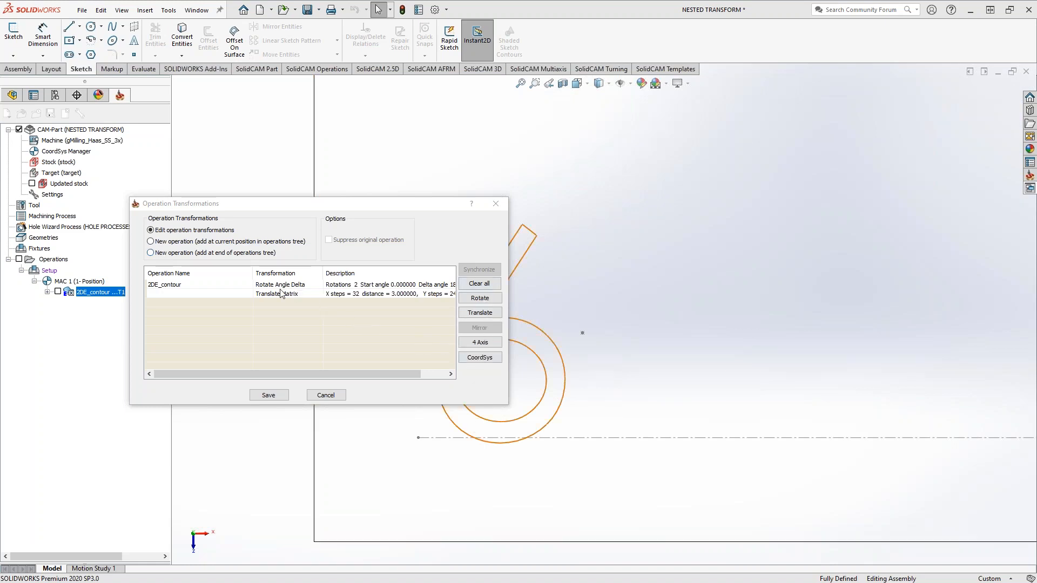
{"action": "left_click", "coordinate": [325, 395]}
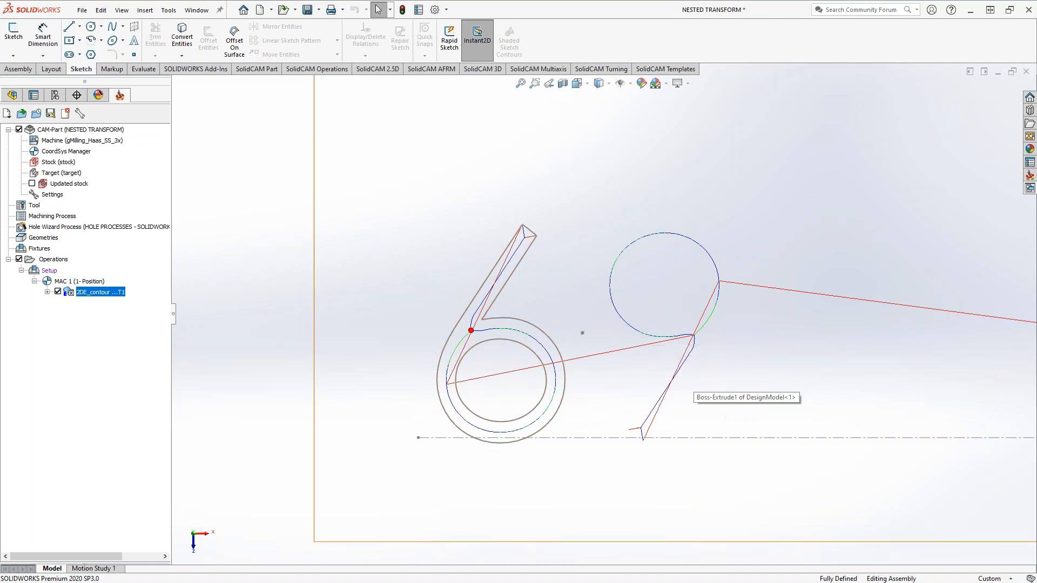
{"action": "scroll", "coordinate": [701, 379], "scroll_direction": "up", "scroll_amount": 8}
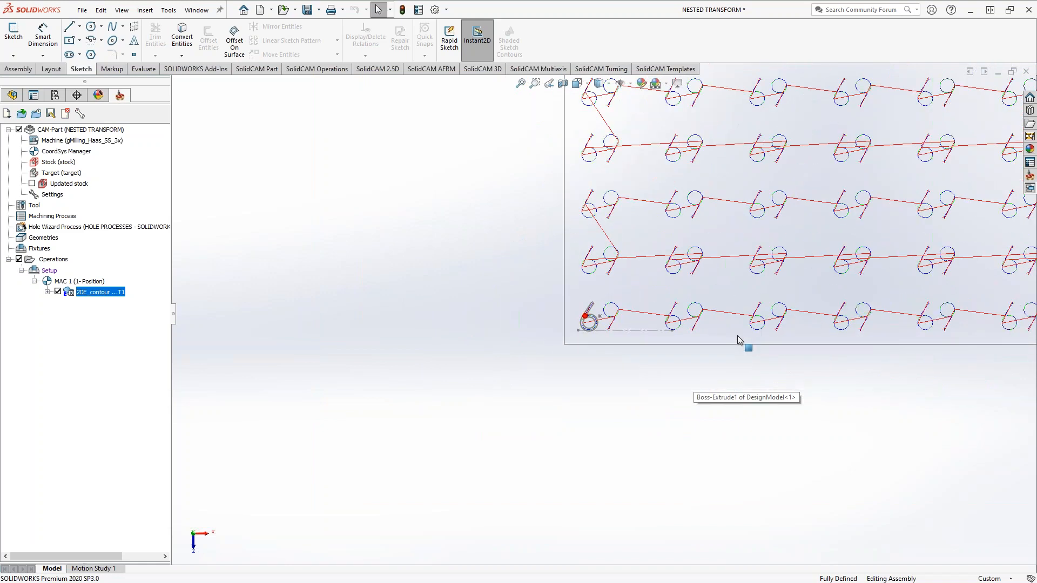
- Add a new Engraving milling operation from the existing 2DE_contour operation
{"action": "right_click", "coordinate": [80, 294]}
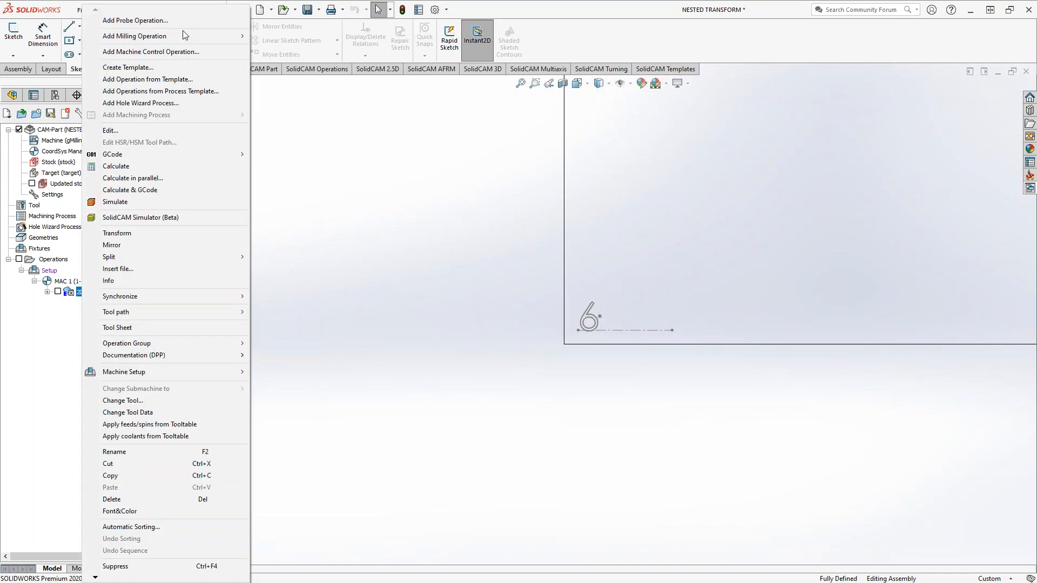
{"action": "mouse_move", "coordinate": [182, 34]}
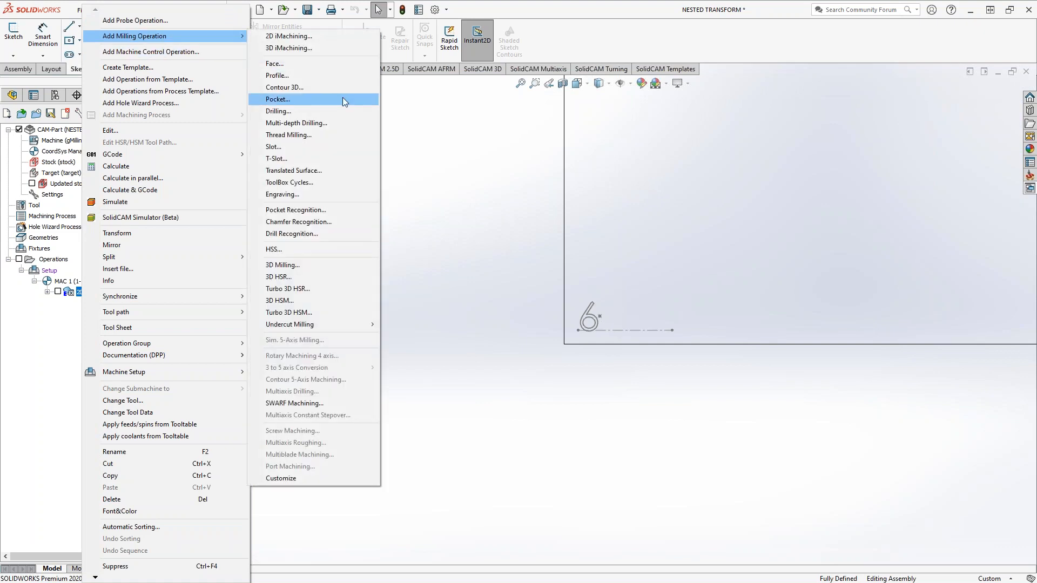
{"action": "left_click", "coordinate": [283, 194]}
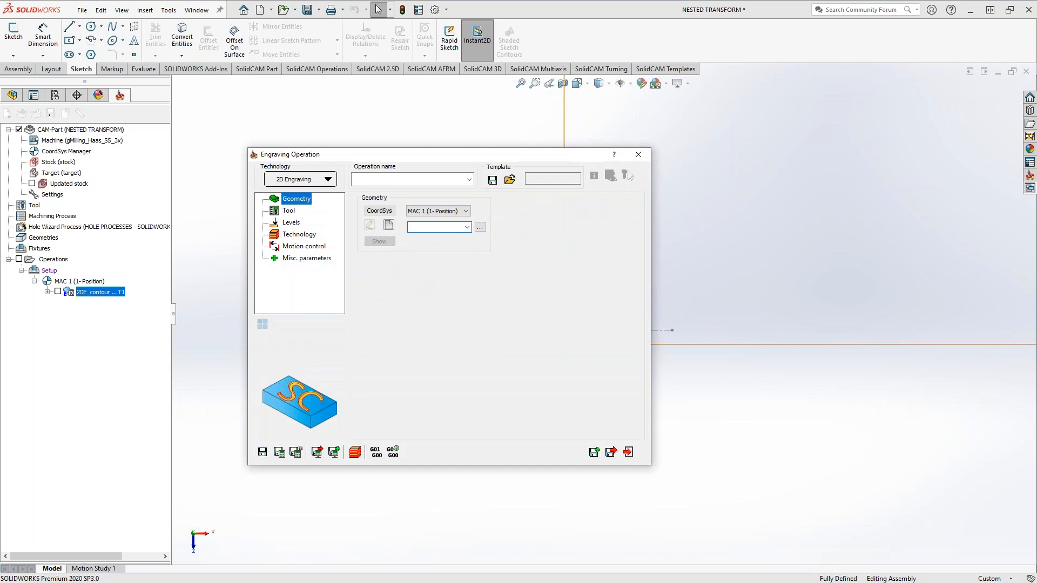
- Define a new geometry for the engraving by multi-chain text selection of the 6 sketch, and accept its chains
{"action": "left_click", "coordinate": [389, 226]}
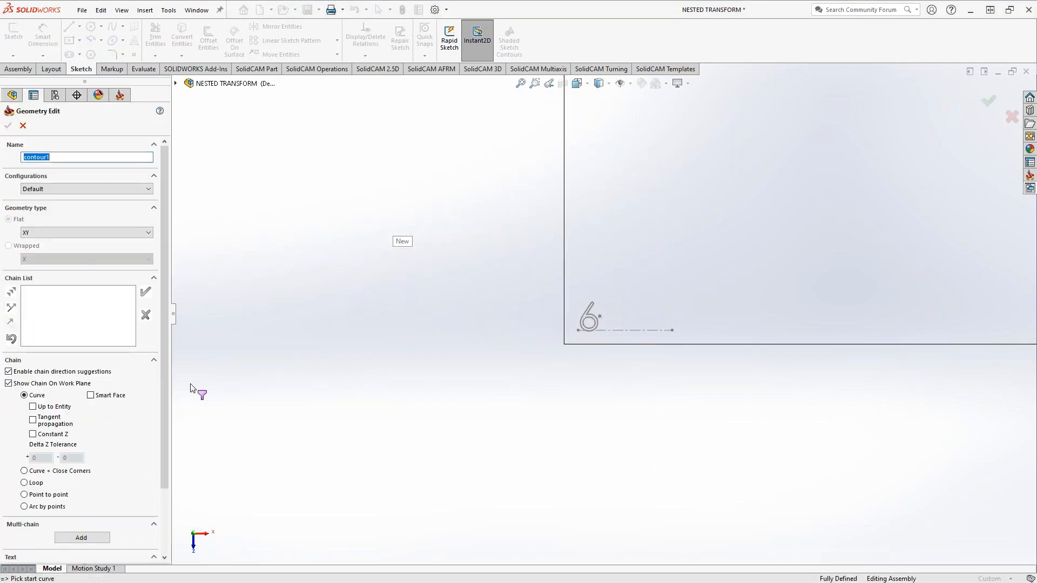
{"action": "left_click", "coordinate": [84, 538]}
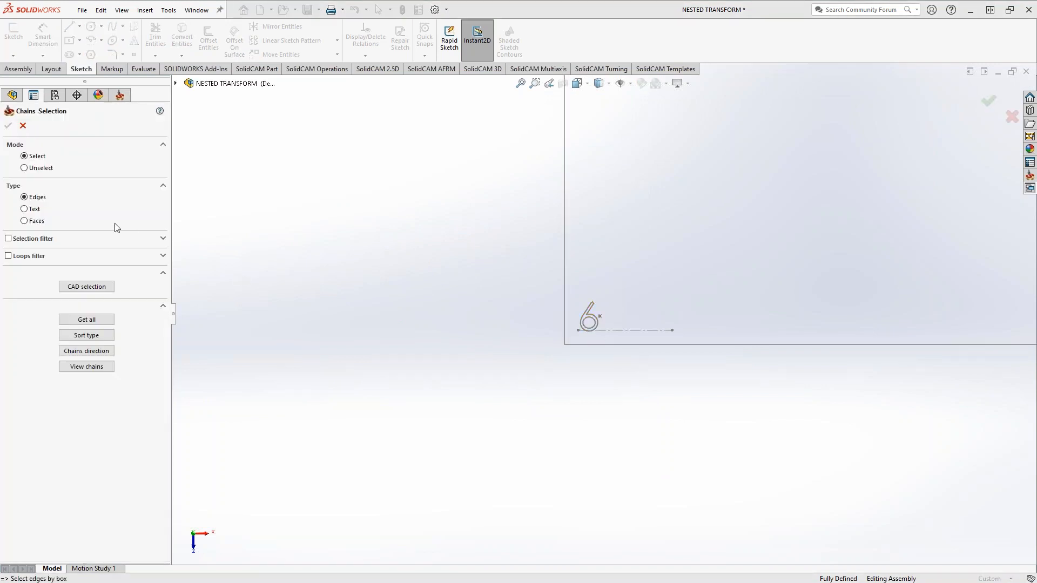
{"action": "left_click", "coordinate": [24, 209]}
{"action": "scroll", "coordinate": [606, 332], "scroll_direction": "down", "scroll_amount": 3}
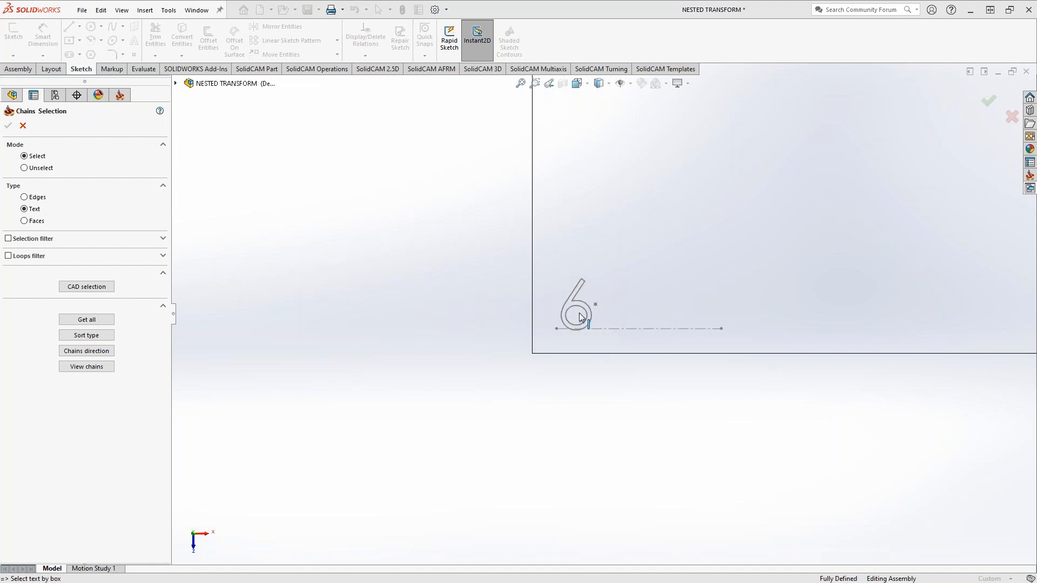
{"action": "left_click", "coordinate": [585, 316]}
{"action": "left_click", "coordinate": [8, 127]}
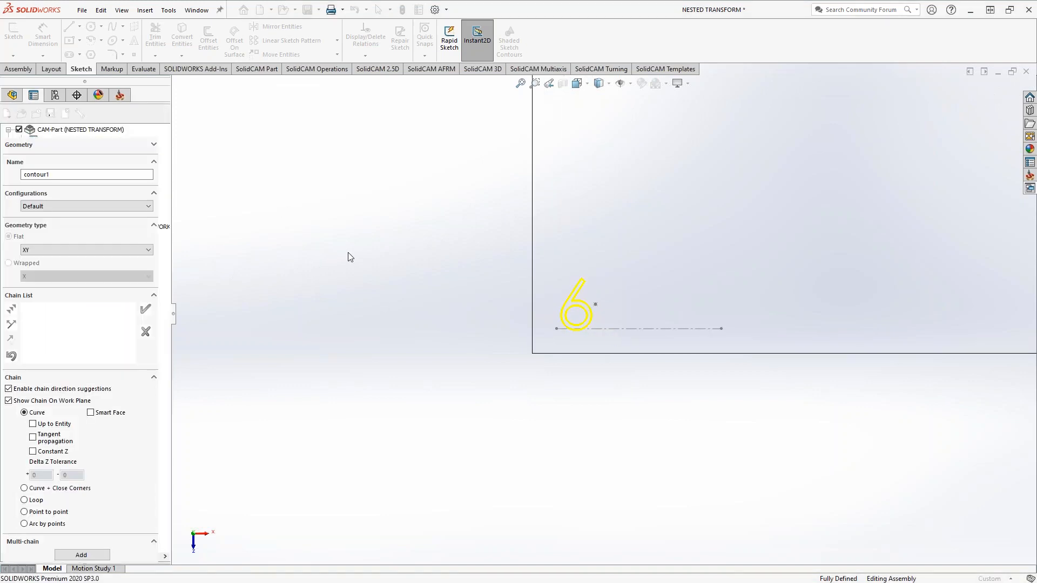
{"action": "scroll", "coordinate": [594, 324], "scroll_direction": "down", "scroll_amount": 4}
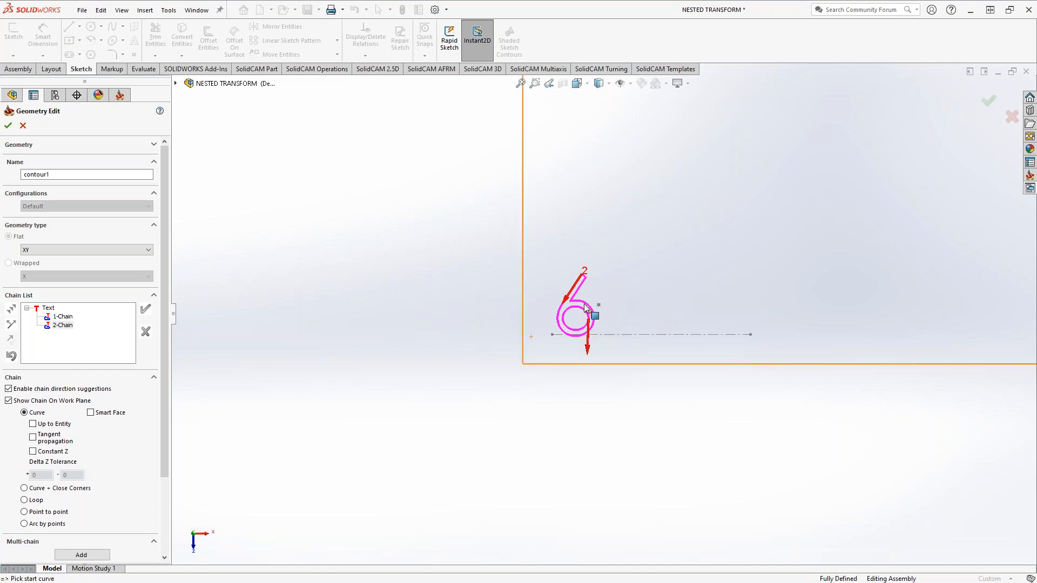
{"action": "left_click", "coordinate": [8, 125]}
- Assign tool 1, the 0.375 inch, 90-degree chamfer mill, to the engraving operation
{"action": "left_click", "coordinate": [294, 212]}
{"action": "left_click", "coordinate": [414, 363]}
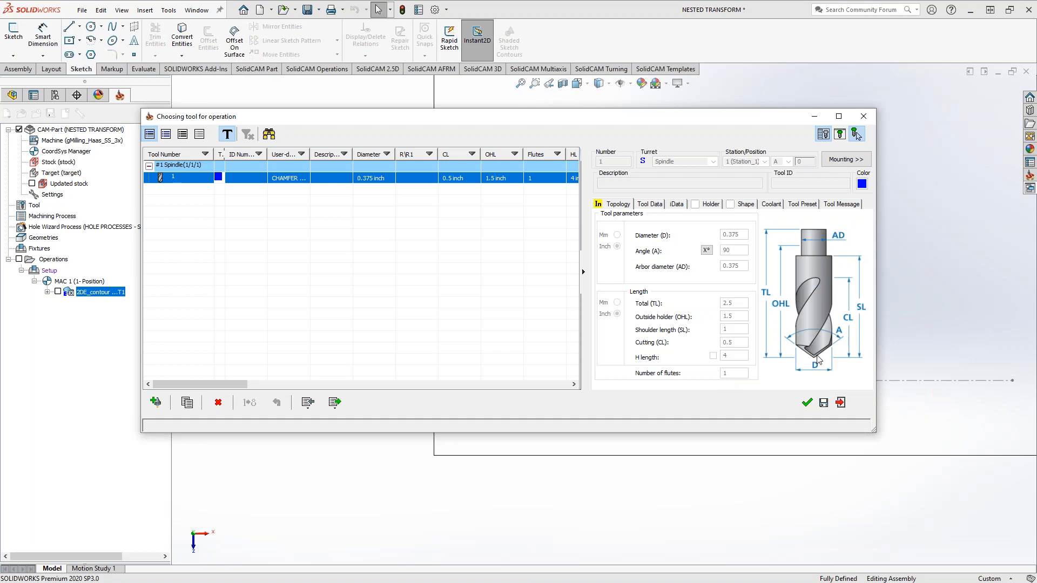
{"action": "left_click", "coordinate": [806, 402]}
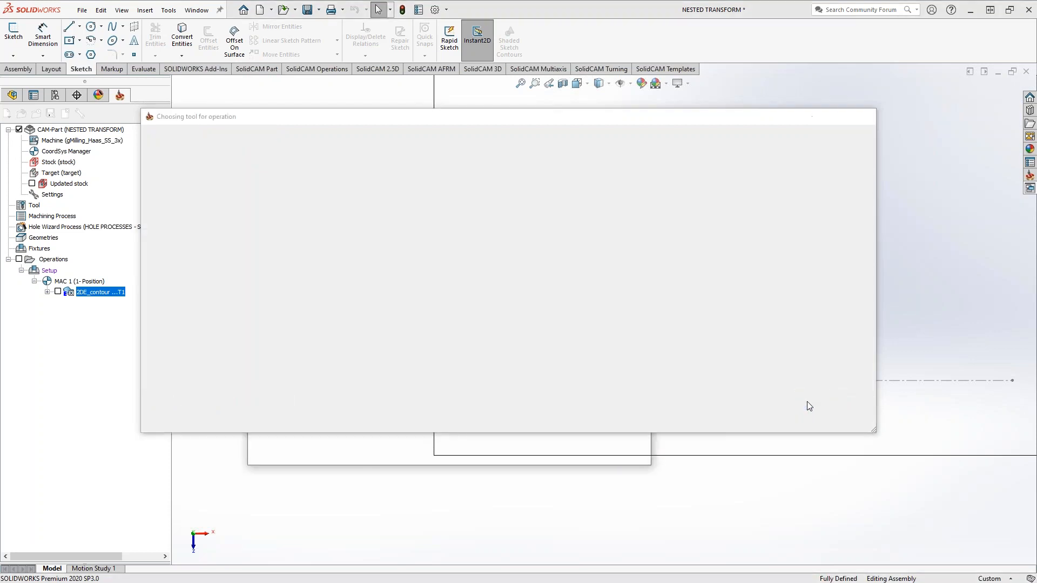
- Set the engraving's upper level from the board's top face and the engraving depth to 0.005
{"action": "left_click", "coordinate": [291, 223]}
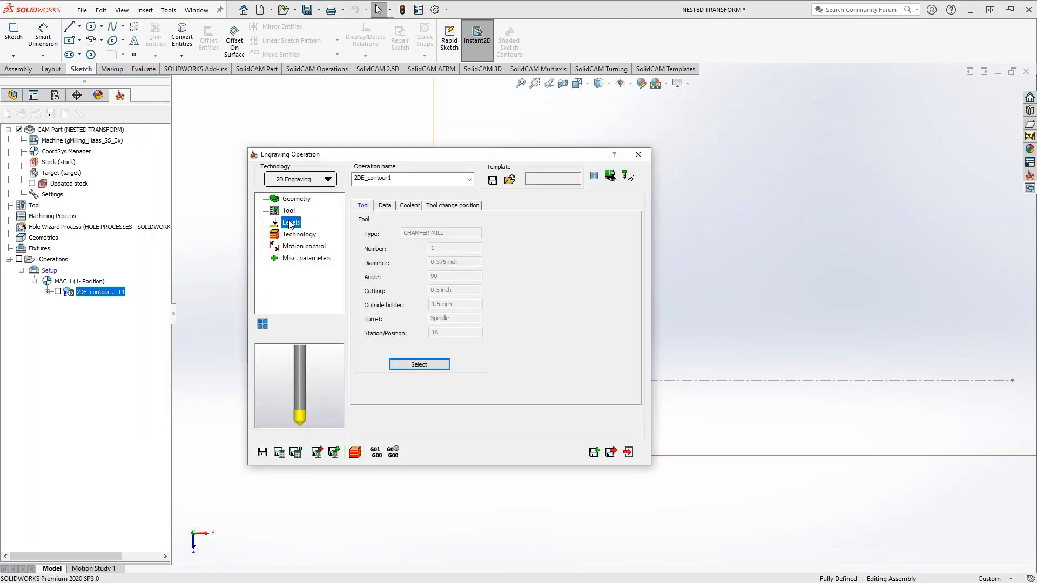
{"action": "left_click", "coordinate": [443, 285]}
{"action": "left_click", "coordinate": [751, 291]}
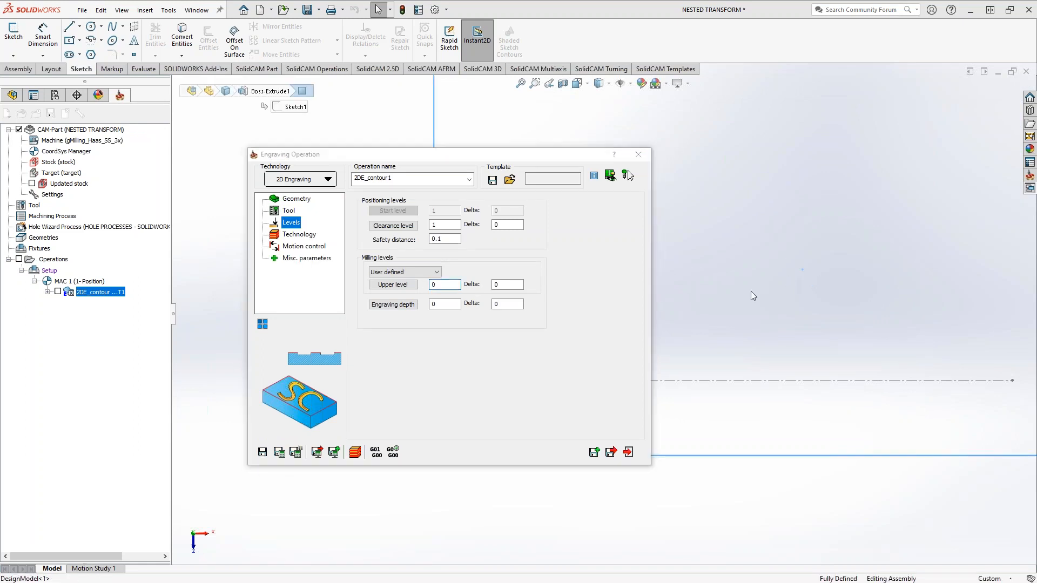
{"action": "type", "text": ".005"}
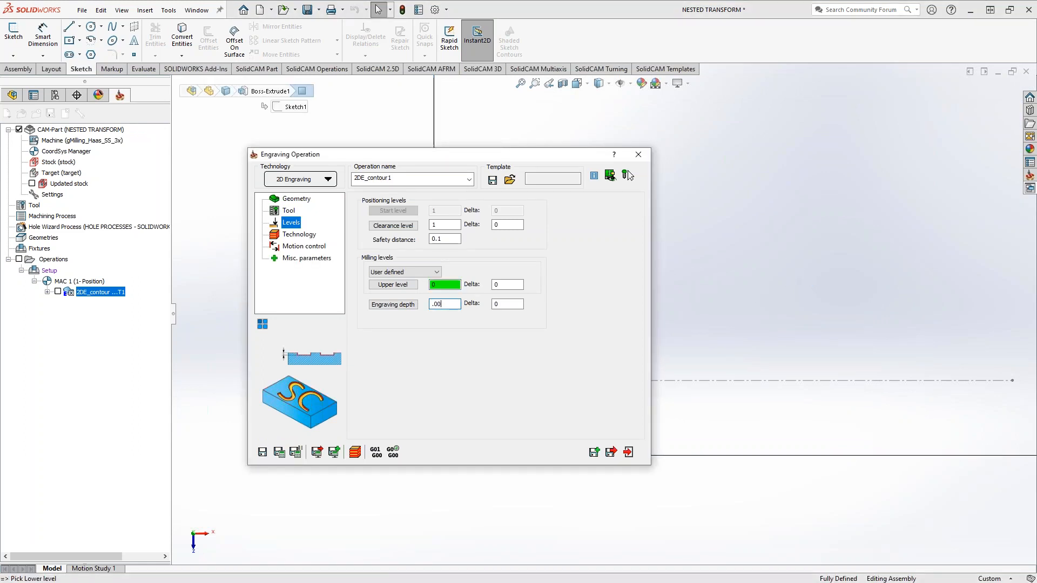
- Set the engraving's tool side to Left and enable area filling with the Contour pattern
{"action": "left_click", "coordinate": [306, 235]}
{"action": "left_click", "coordinate": [429, 239]}
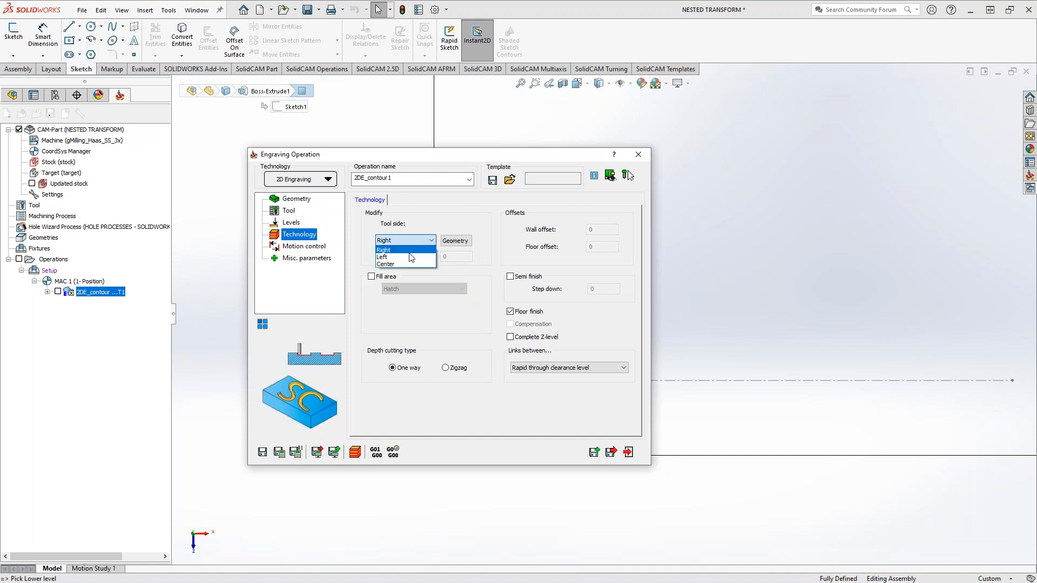
{"action": "left_click", "coordinate": [410, 255]}
{"action": "left_click", "coordinate": [371, 276]}
{"action": "left_click", "coordinate": [424, 289]}
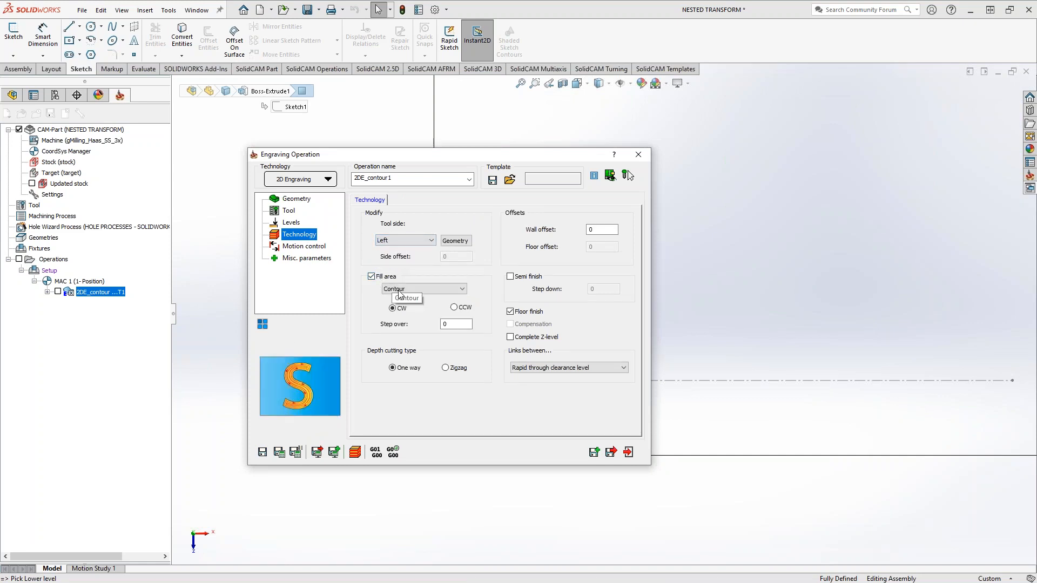
- Change the area fill to Middle line only with V-Carving enabled, and save and calculate the engraving operation before closing it
{"action": "left_click", "coordinate": [394, 314]}
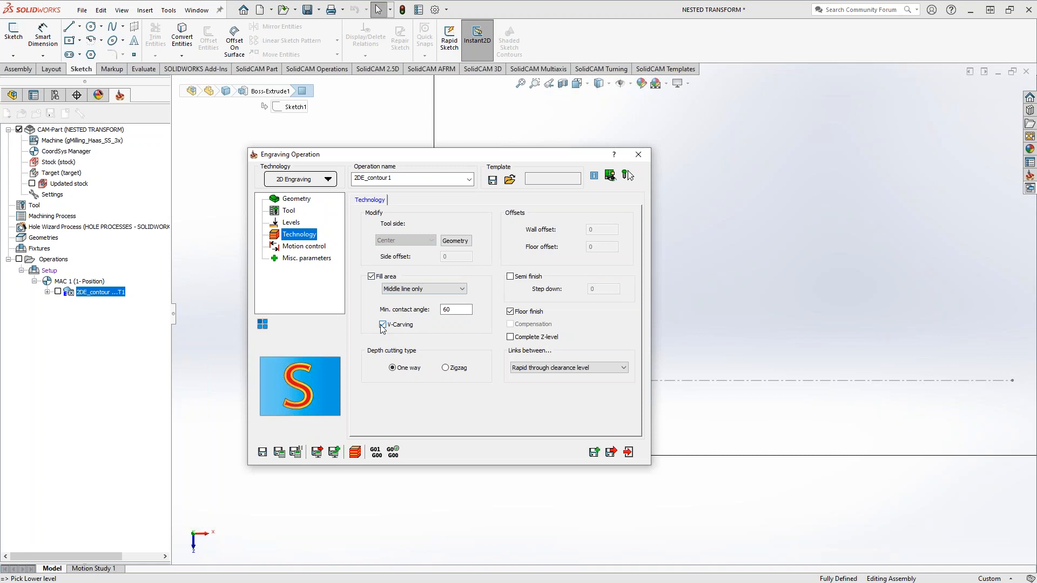
{"action": "left_click", "coordinate": [279, 452]}
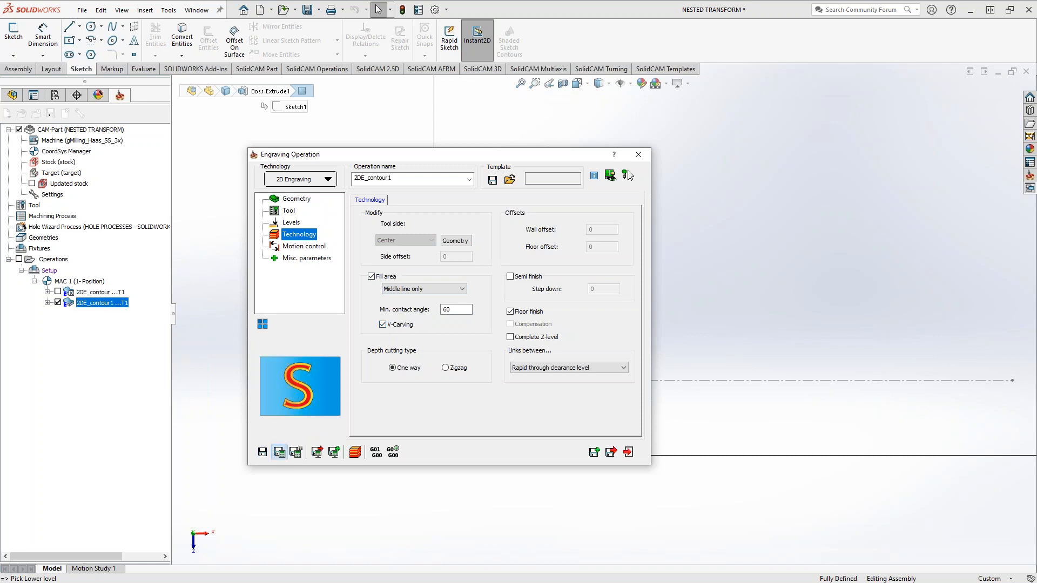
{"action": "left_click", "coordinate": [628, 453]}
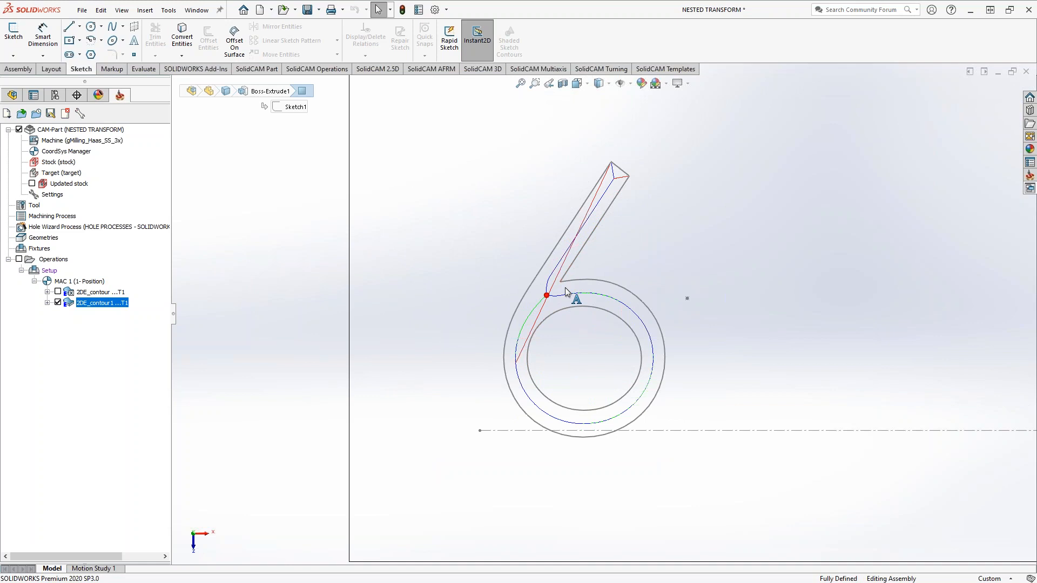
- Open the operation transformations of the new 2DE_contour1 engraving
{"action": "right_click", "coordinate": [100, 308]}
{"action": "left_click", "coordinate": [159, 234]}
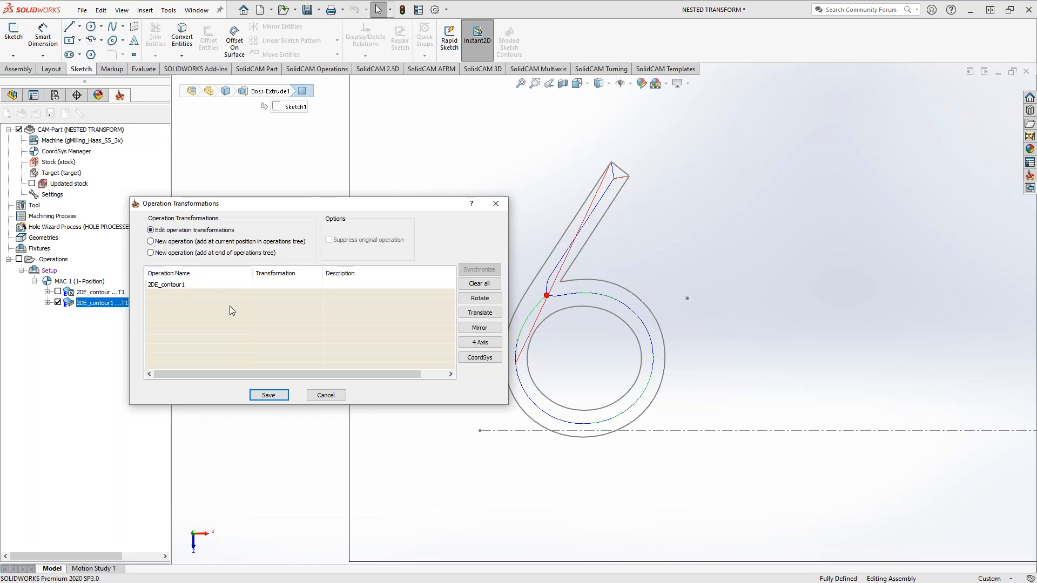
{"action": "left_click", "coordinate": [482, 300]}
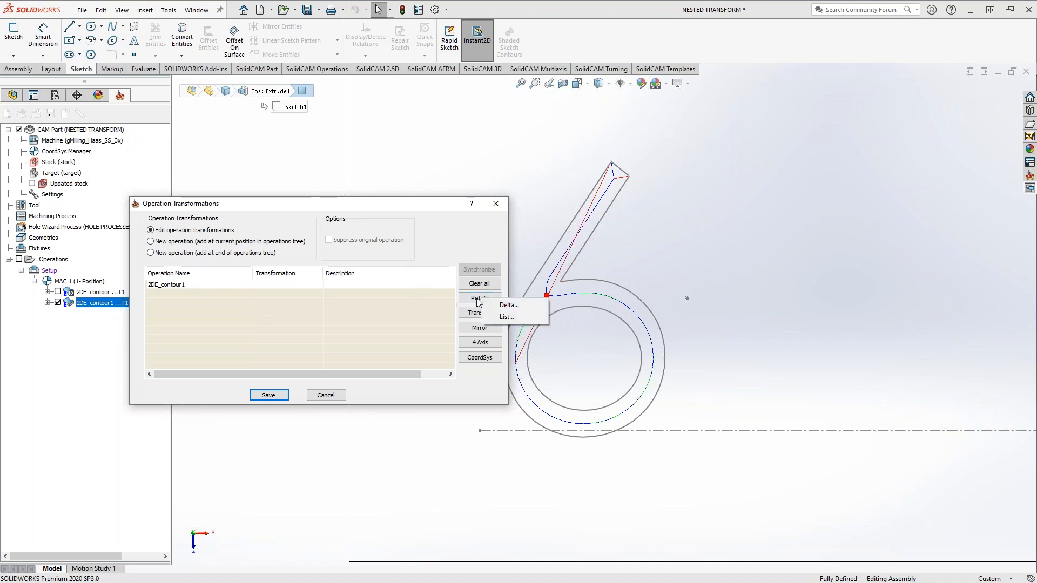
{"action": "left_click", "coordinate": [477, 312]}
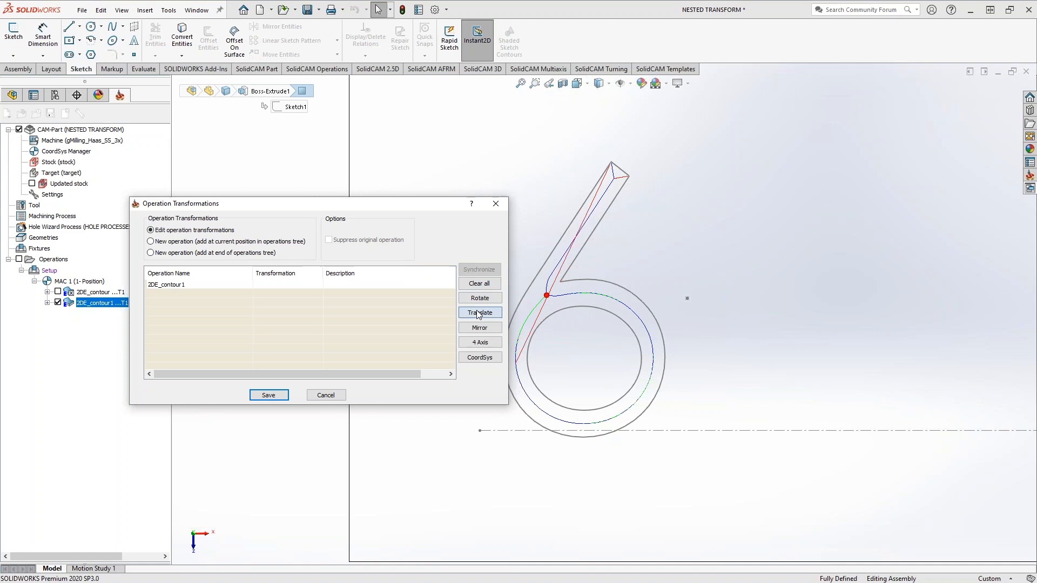
{"action": "left_click", "coordinate": [477, 301]}
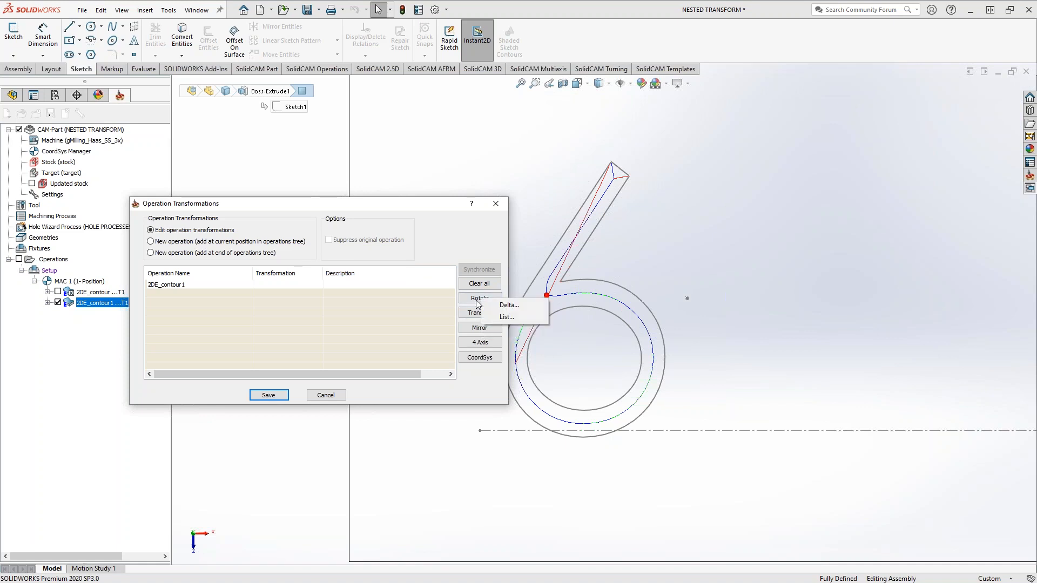
{"action": "left_click", "coordinate": [508, 317]}
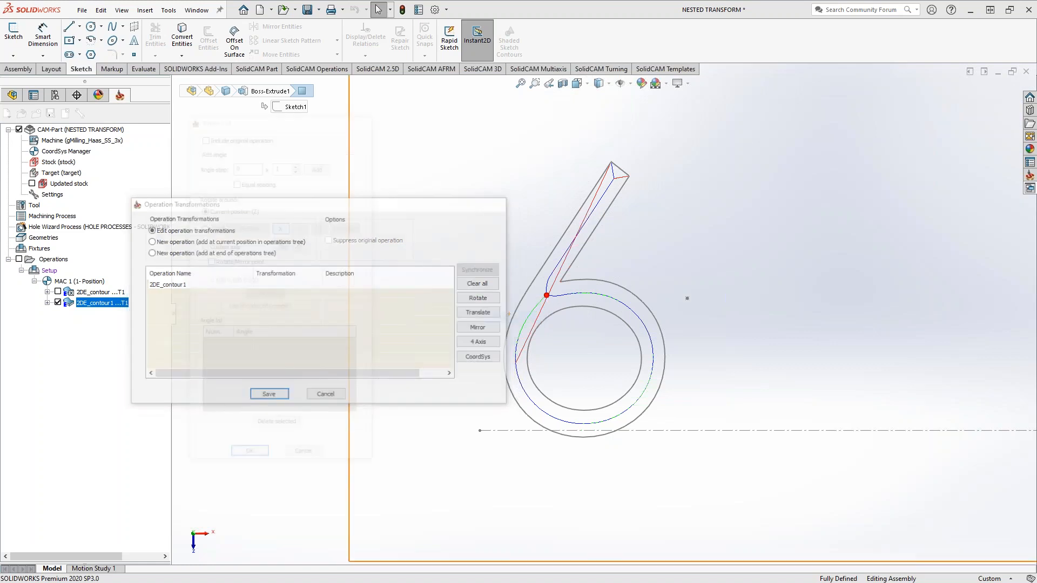
{"action": "left_click", "coordinate": [239, 165]}
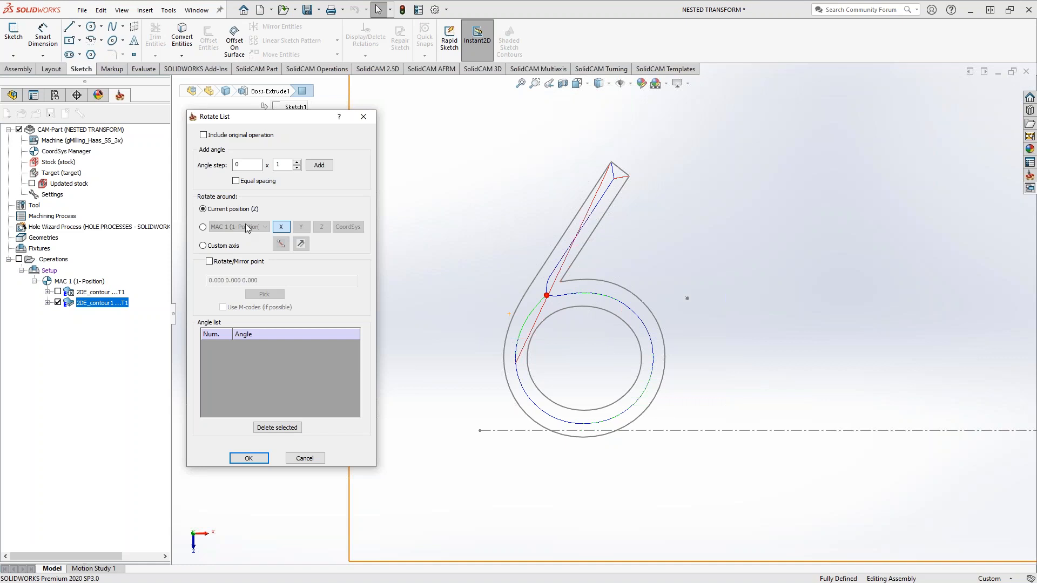
{"action": "left_click", "coordinate": [305, 458]}
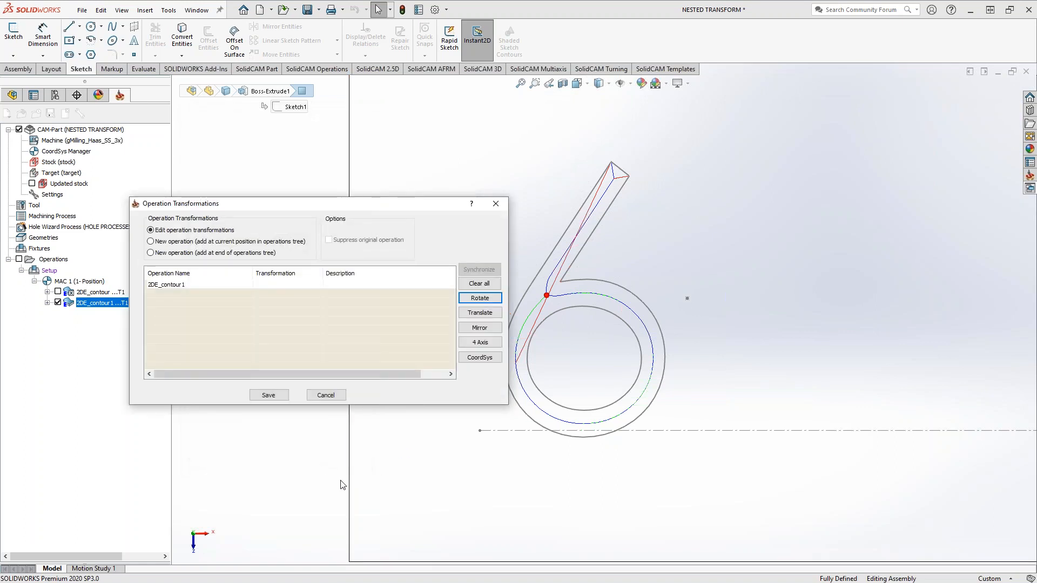
- Add a Rotate Delta transformation with 2 rotations and a 180-degree angle step, and save the transformations
{"action": "left_click", "coordinate": [479, 299]}
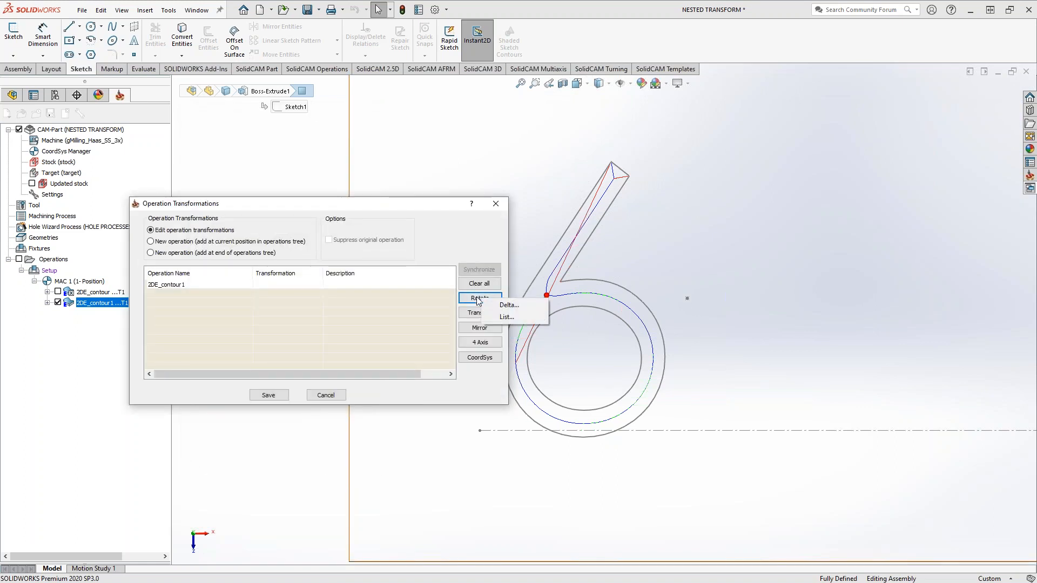
{"action": "left_click", "coordinate": [507, 306]}
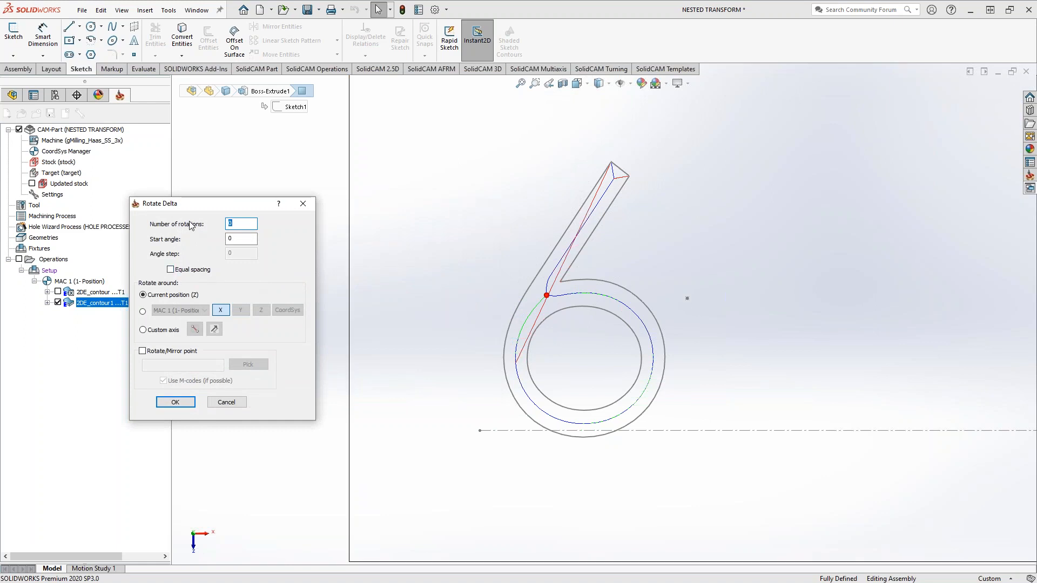
{"action": "type", "text": "2"}
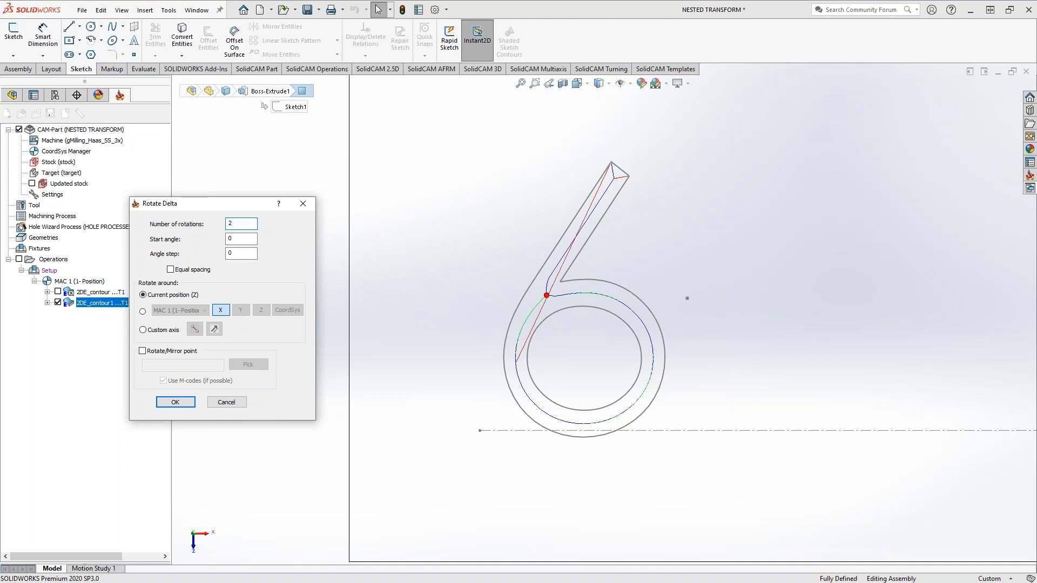
{"action": "double_click", "coordinate": [233, 254]}
{"action": "type", "text": "1"}
{"action": "left_click", "coordinate": [175, 402]}
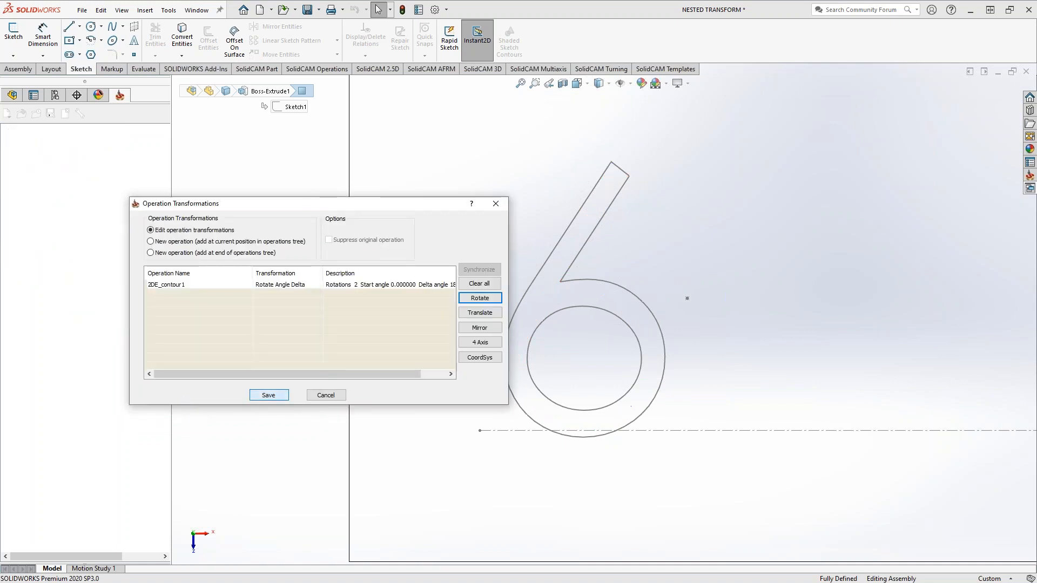
{"action": "left_click", "coordinate": [268, 395]}
- Examine where the rotated toolpath copy lies on the board relative to the original 6
{"action": "scroll", "coordinate": [843, 356], "scroll_direction": "up", "scroll_amount": 15}
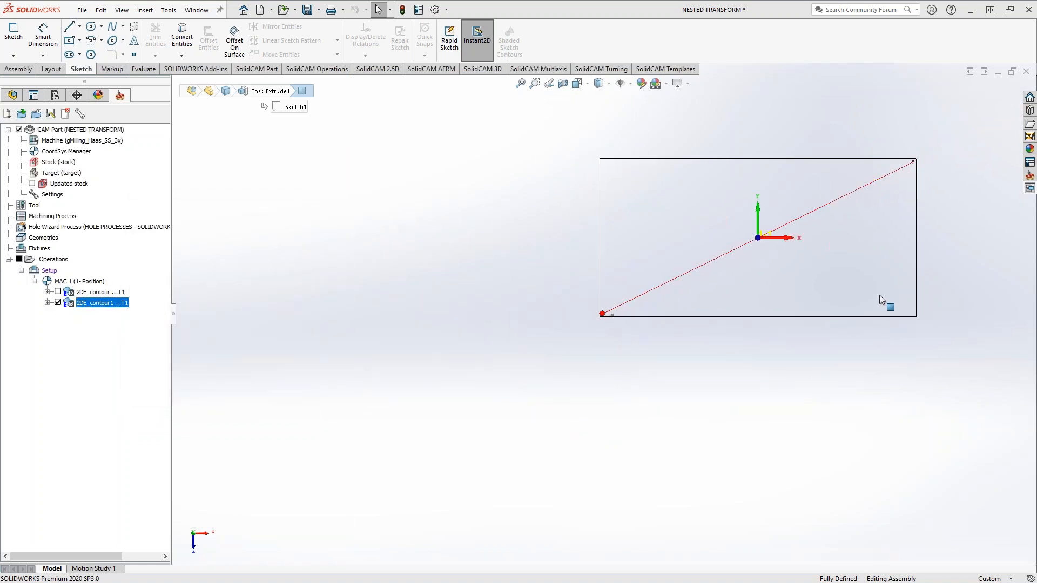
{"action": "scroll", "coordinate": [825, 253], "scroll_direction": "down", "scroll_amount": 2}
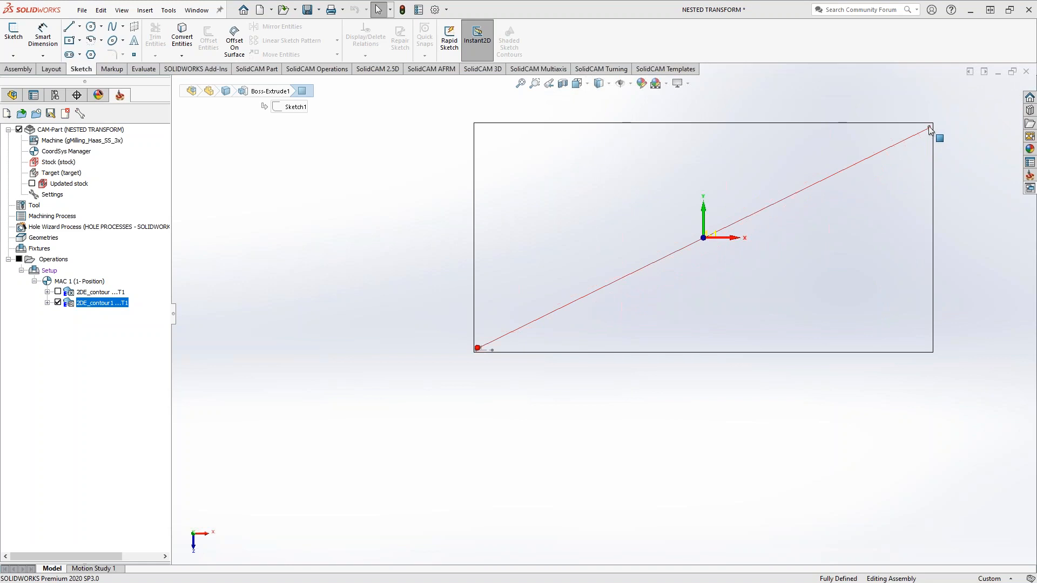
{"action": "scroll", "coordinate": [925, 137], "scroll_direction": "down", "scroll_amount": 3}
{"action": "scroll", "coordinate": [838, 193], "scroll_direction": "up", "scroll_amount": 3}
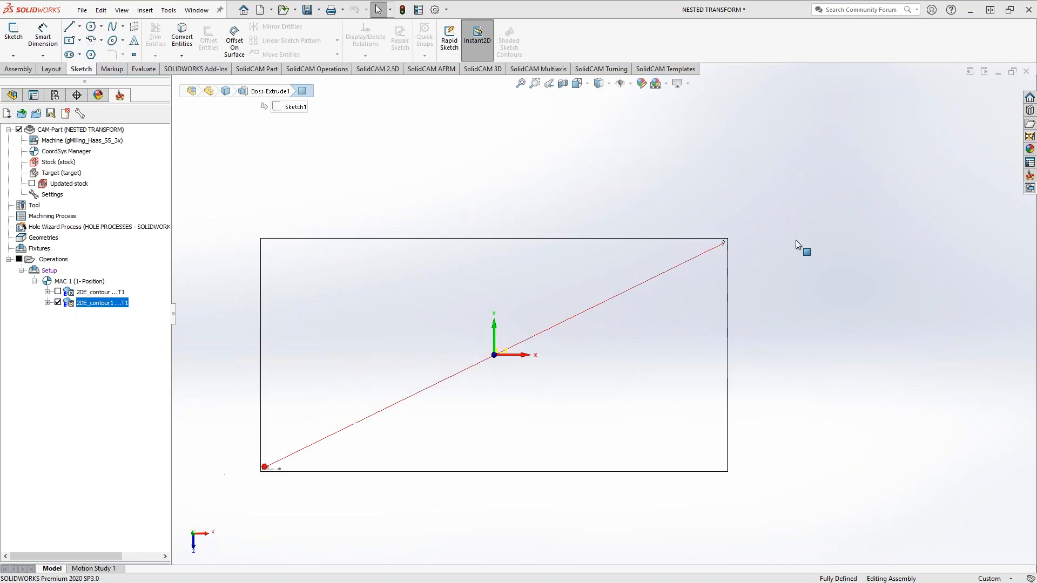
{"action": "scroll", "coordinate": [356, 468], "scroll_direction": "up", "scroll_amount": 1}
{"action": "scroll", "coordinate": [426, 396], "scroll_direction": "down", "scroll_amount": 6}
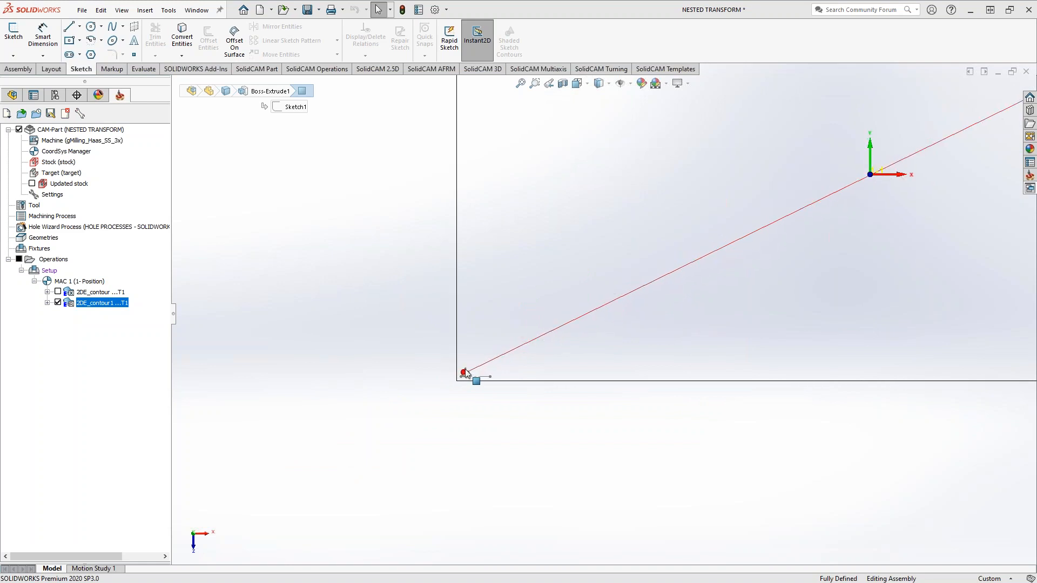
{"action": "scroll", "coordinate": [496, 371], "scroll_direction": "down", "scroll_amount": 5}
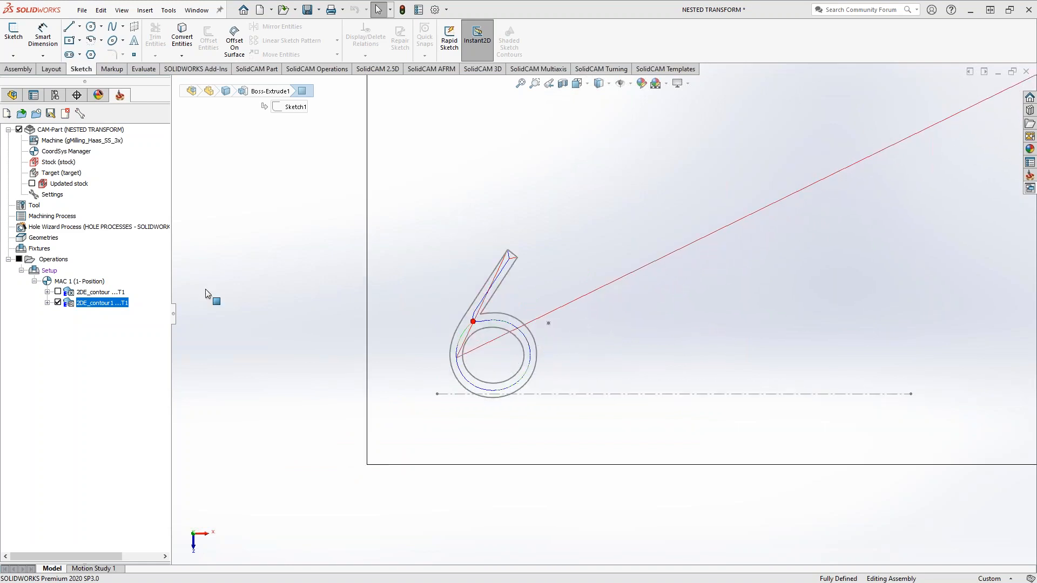
- Edit the Rotate Delta transformation to rotate about the sketch point just beside the 6, and save the transformations
{"action": "right_click", "coordinate": [101, 303]}
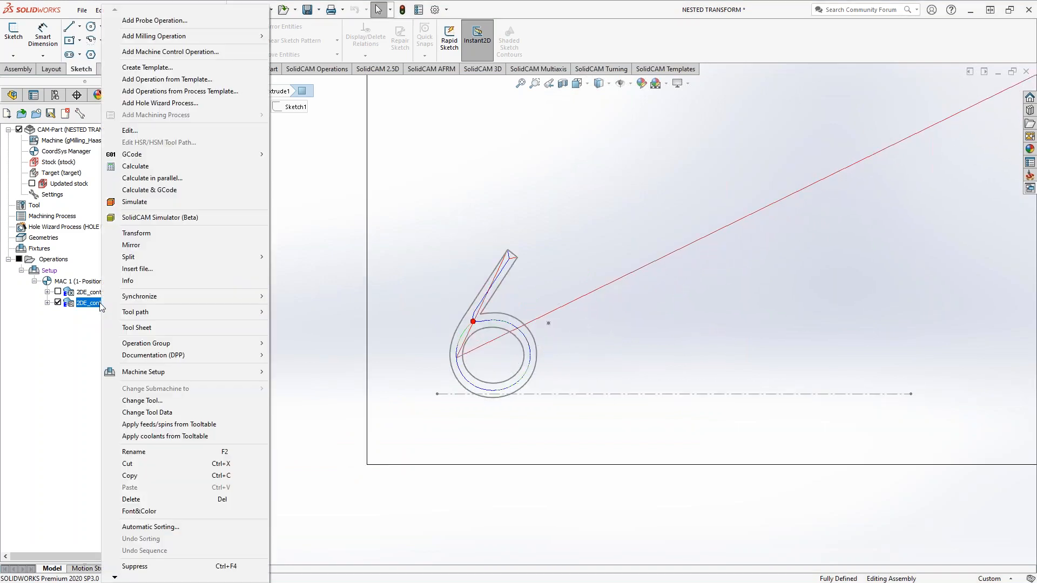
{"action": "left_click", "coordinate": [145, 233]}
{"action": "right_click", "coordinate": [267, 285]}
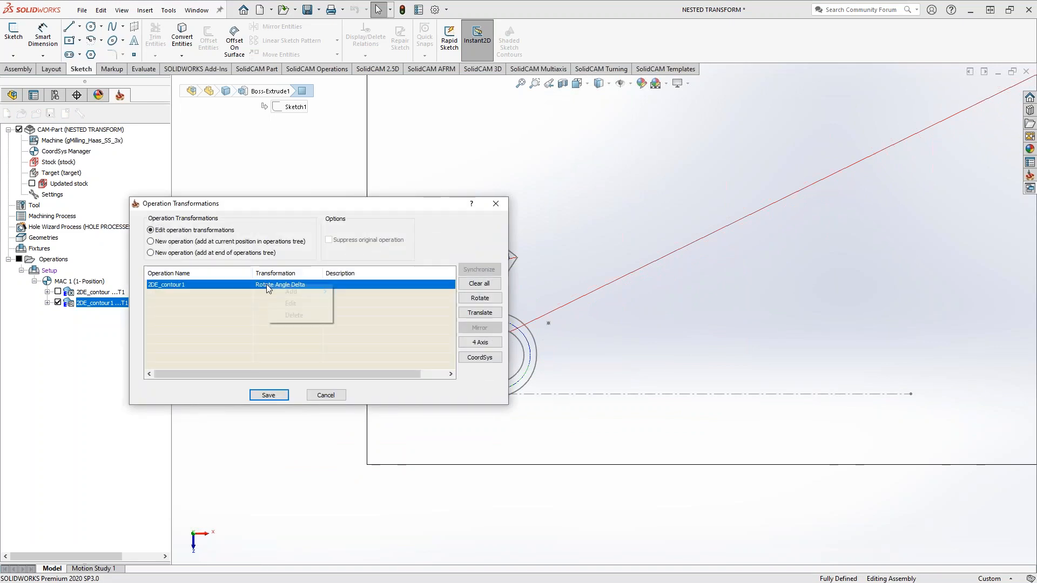
{"action": "left_click", "coordinate": [304, 302]}
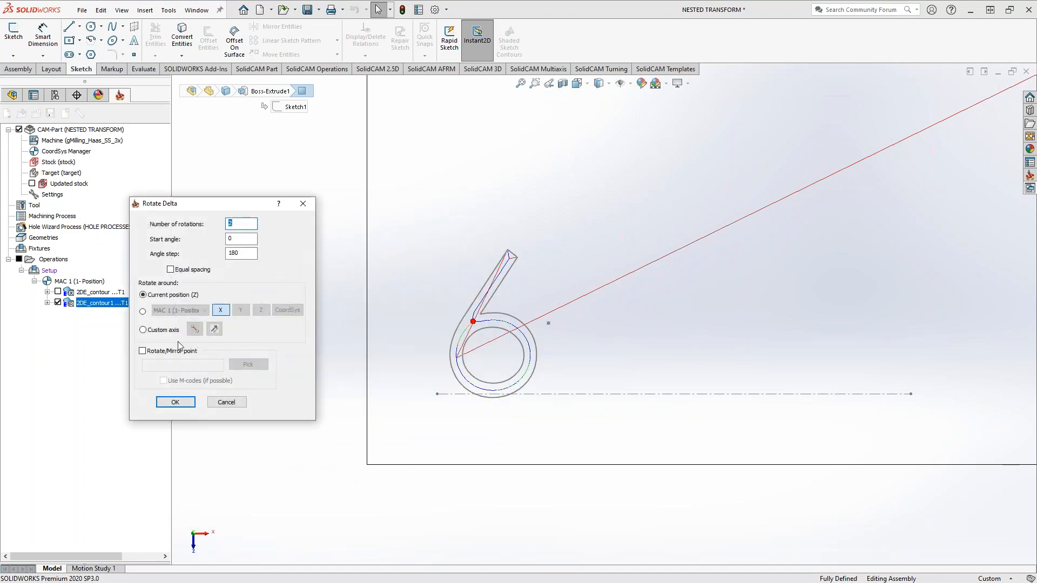
{"action": "left_click", "coordinate": [142, 352]}
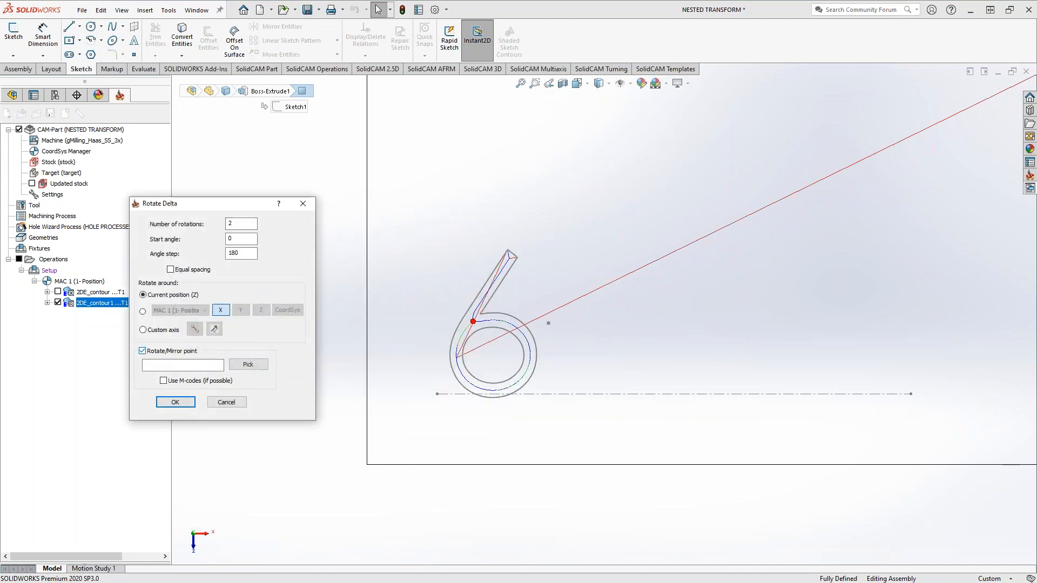
{"action": "left_click", "coordinate": [246, 366]}
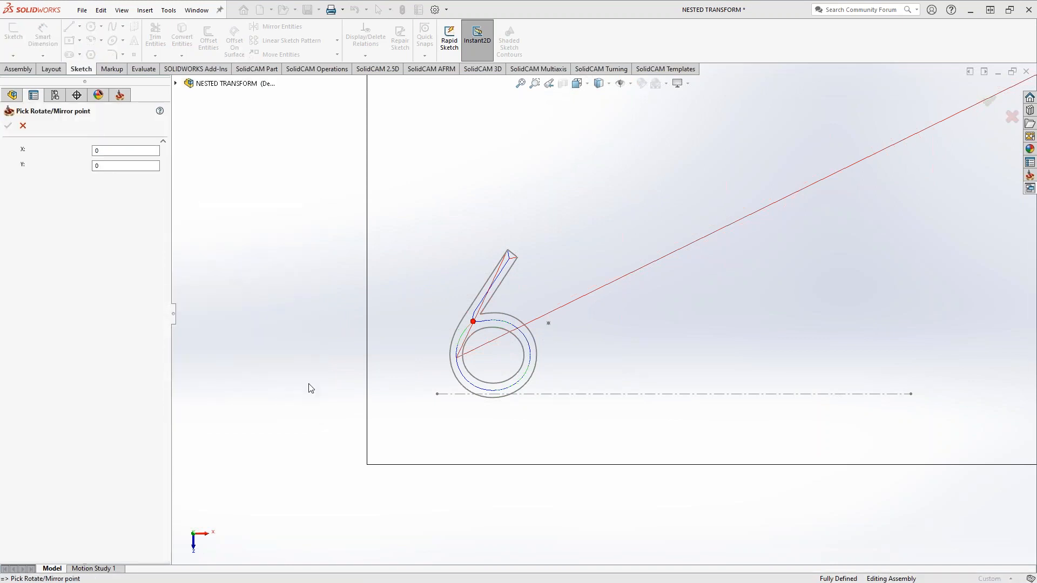
{"action": "left_click", "coordinate": [549, 324]}
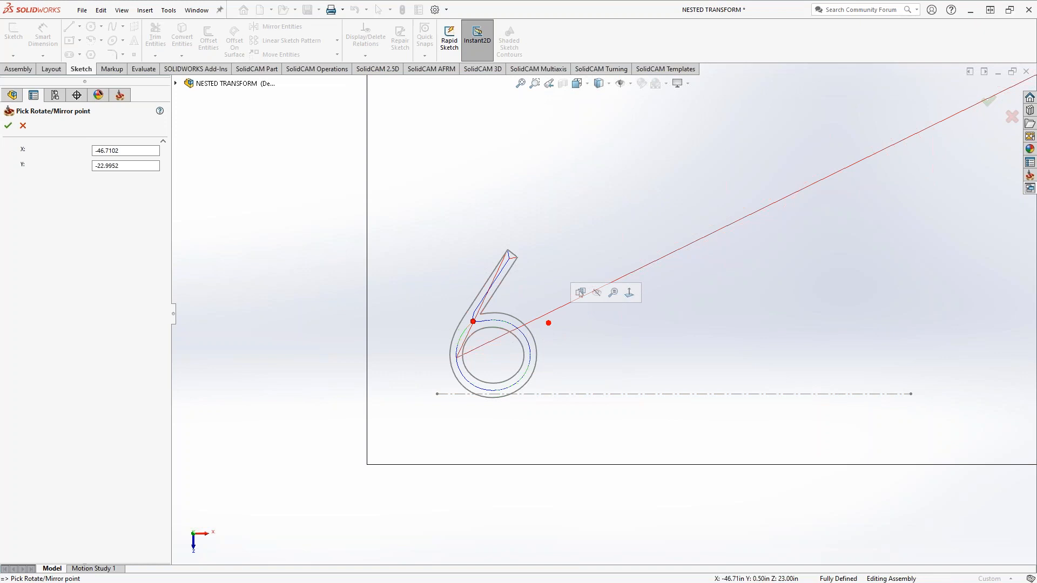
{"action": "left_click", "coordinate": [8, 127]}
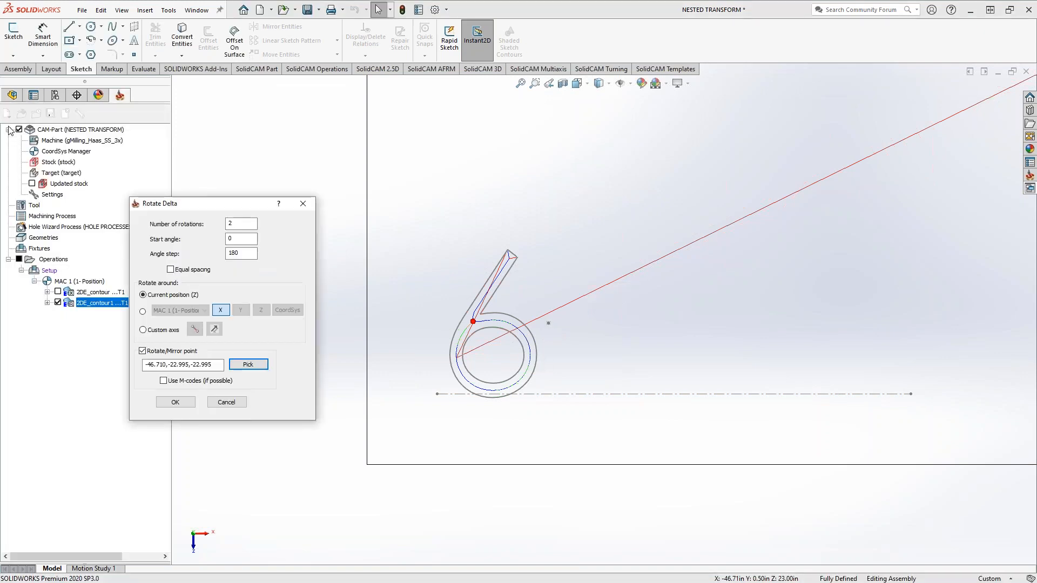
{"action": "left_click", "coordinate": [176, 403]}
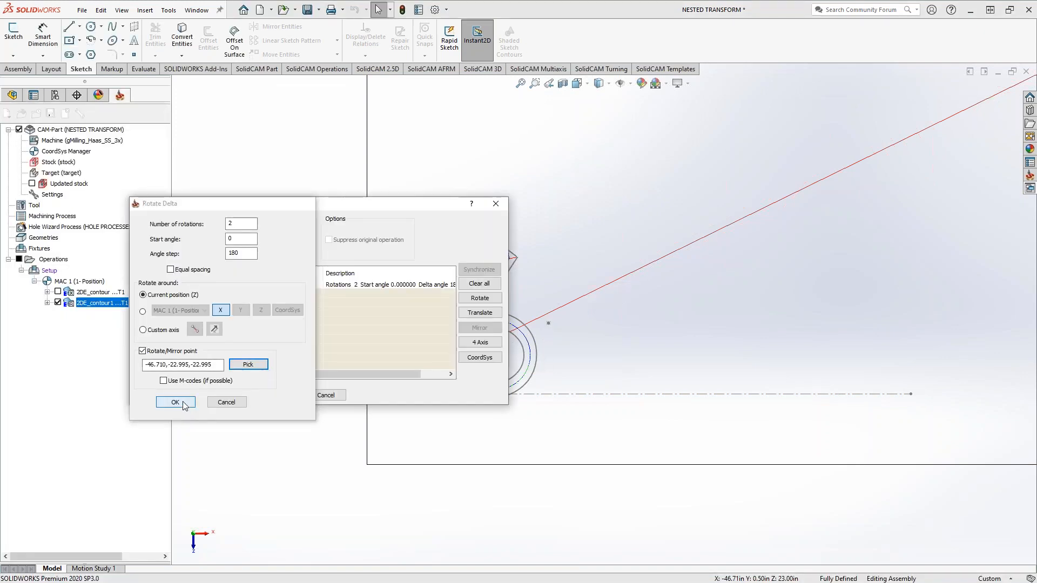
{"action": "left_click", "coordinate": [252, 397]}
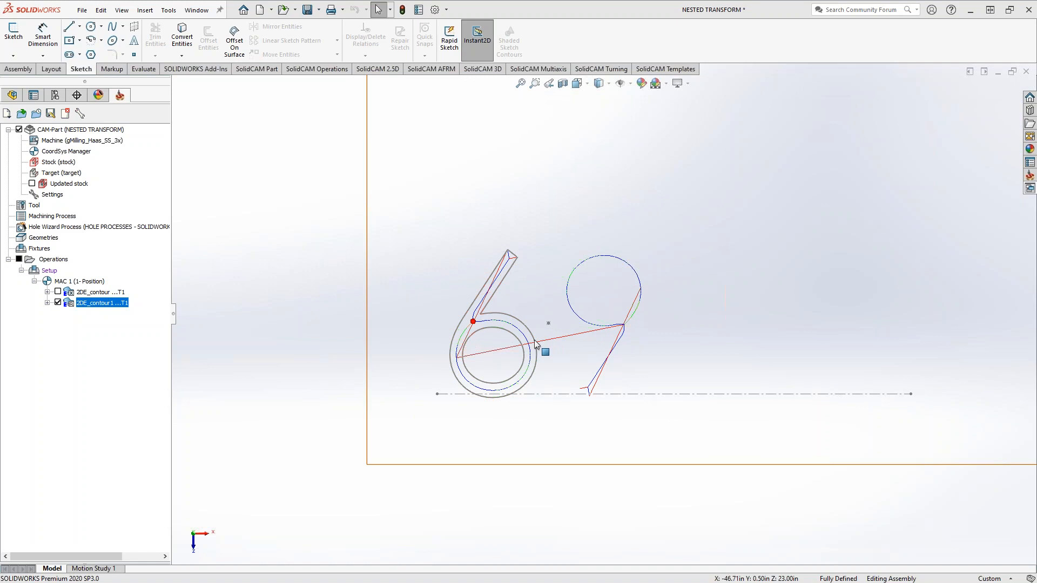
- Open the transformations of 2DE_contour1 and start adding a nested Translate Matrix transformation to its Rotate Angle Delta entry
{"action": "right_click", "coordinate": [91, 302]}
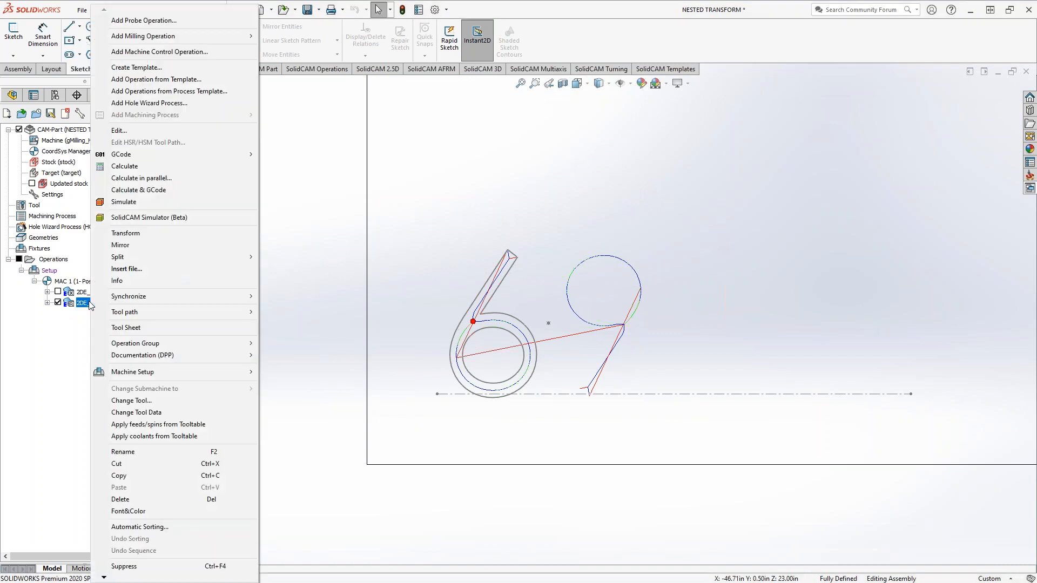
{"action": "left_click", "coordinate": [127, 233]}
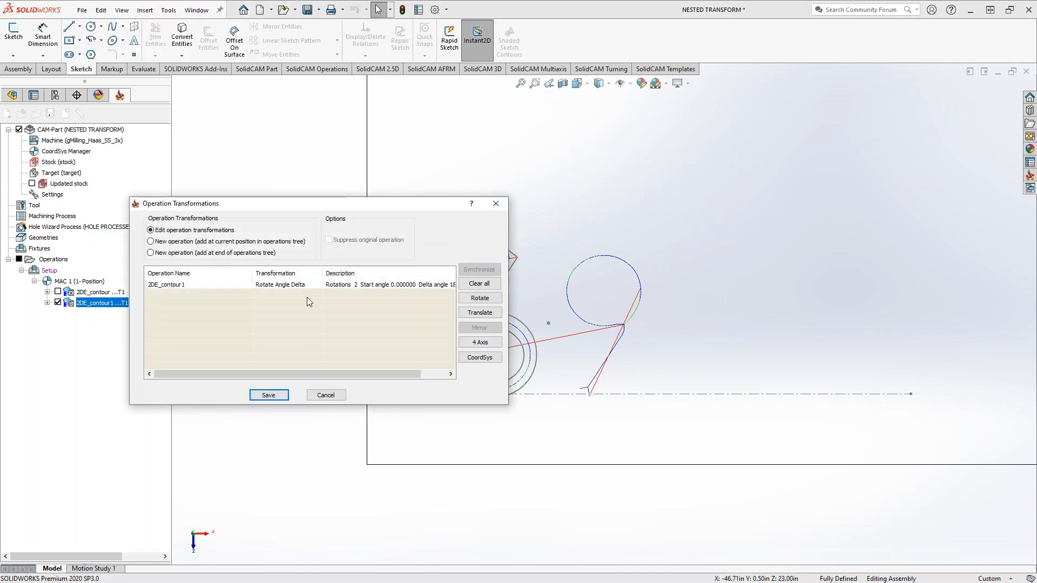
{"action": "right_click", "coordinate": [282, 286]}
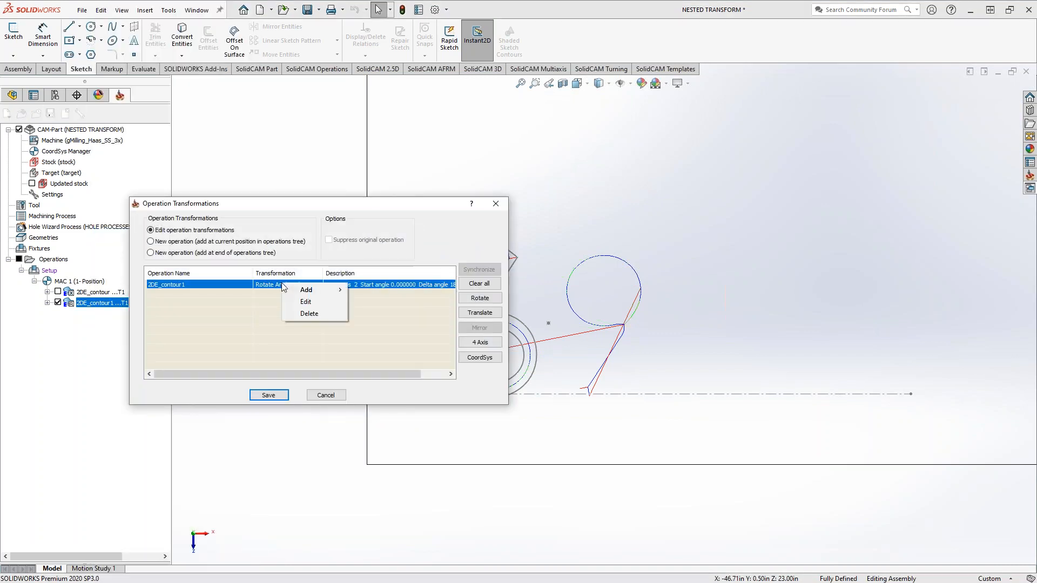
{"action": "mouse_move", "coordinate": [307, 292]}
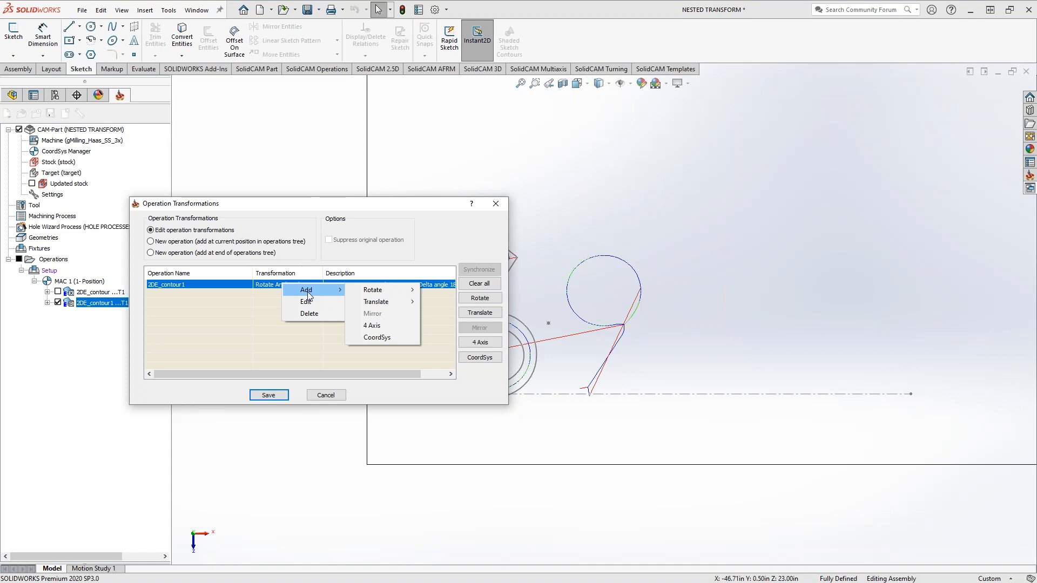
{"action": "mouse_move", "coordinate": [380, 302]}
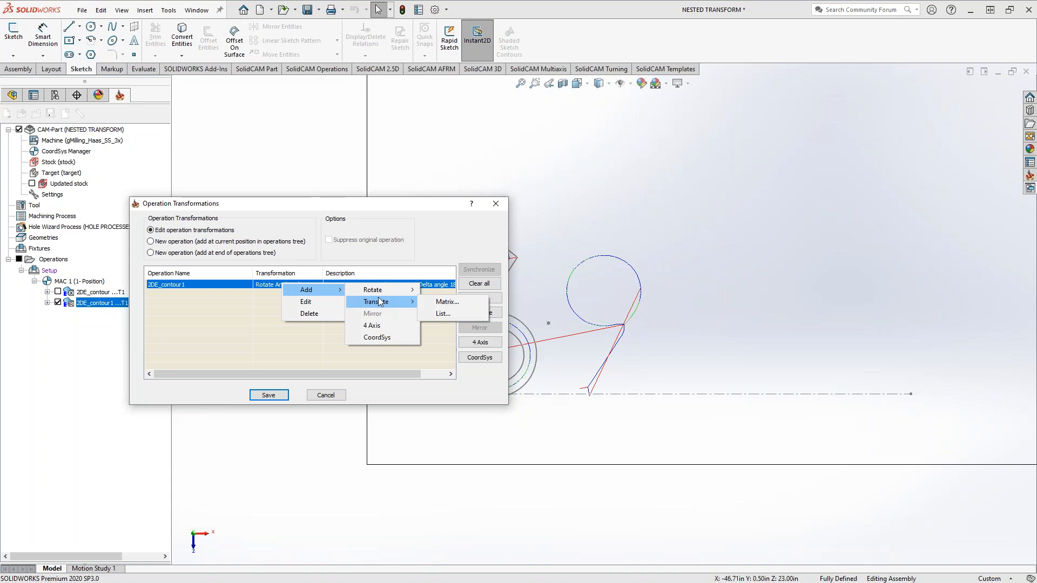
{"action": "left_click", "coordinate": [439, 301]}
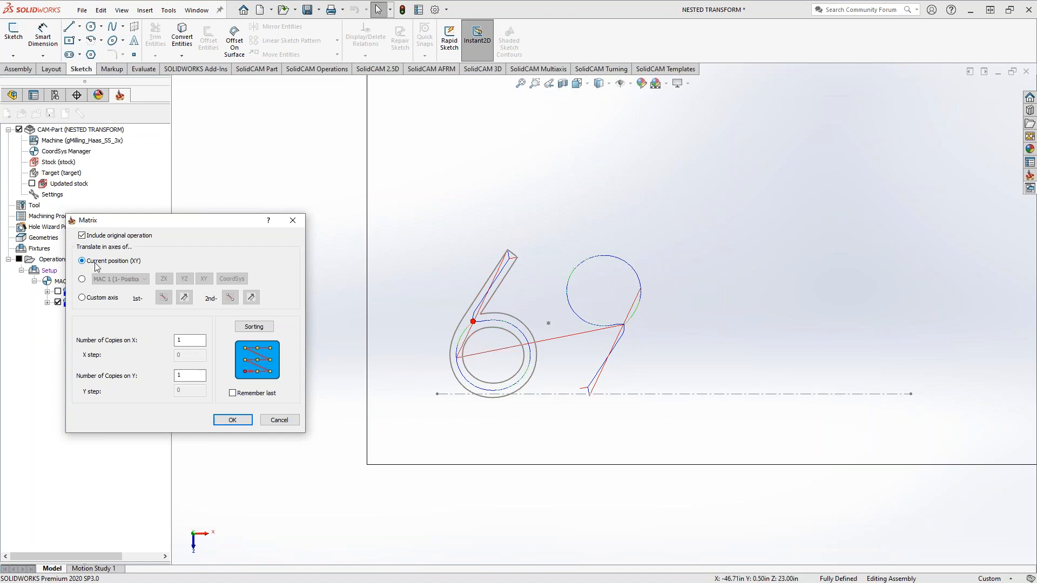
{"action": "left_click_drag", "start_coordinate": [115, 221], "coordinate": [169, 233]}
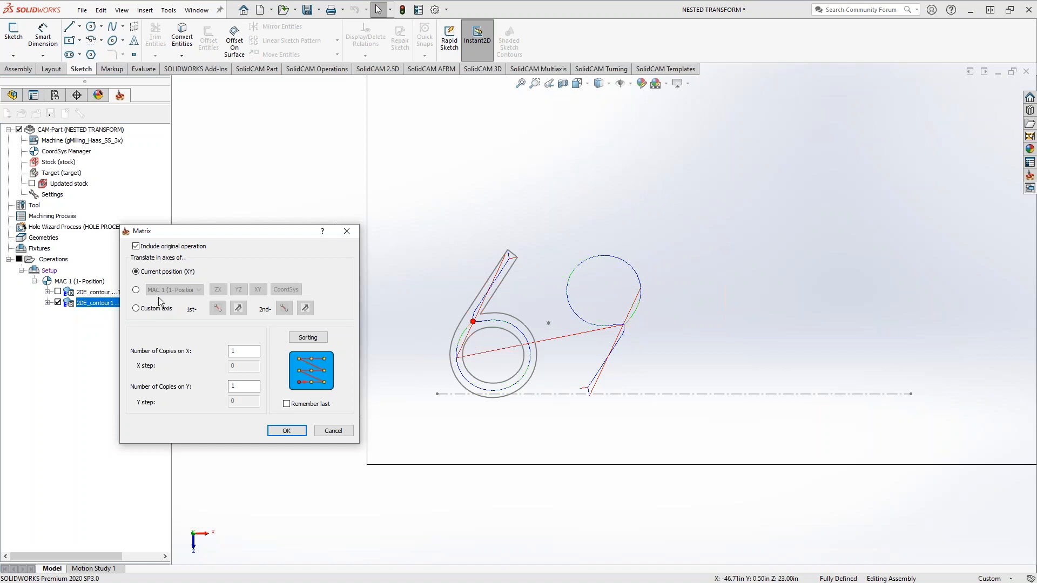
- Try the MAC 1 position and Custom axis options for the translation, returning it to Current position (XY)
{"action": "left_click", "coordinate": [137, 290]}
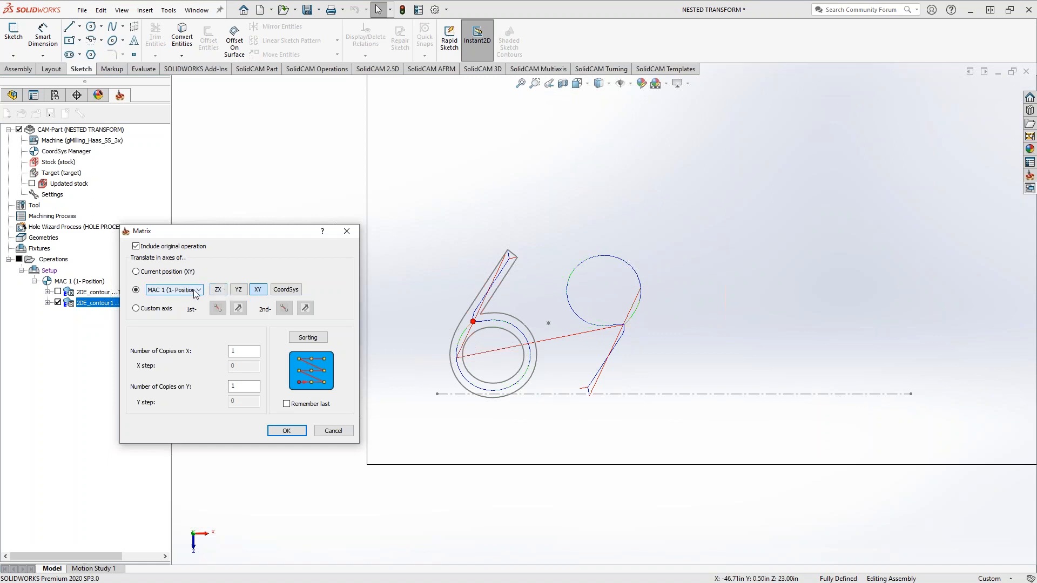
{"action": "left_click", "coordinate": [197, 291]}
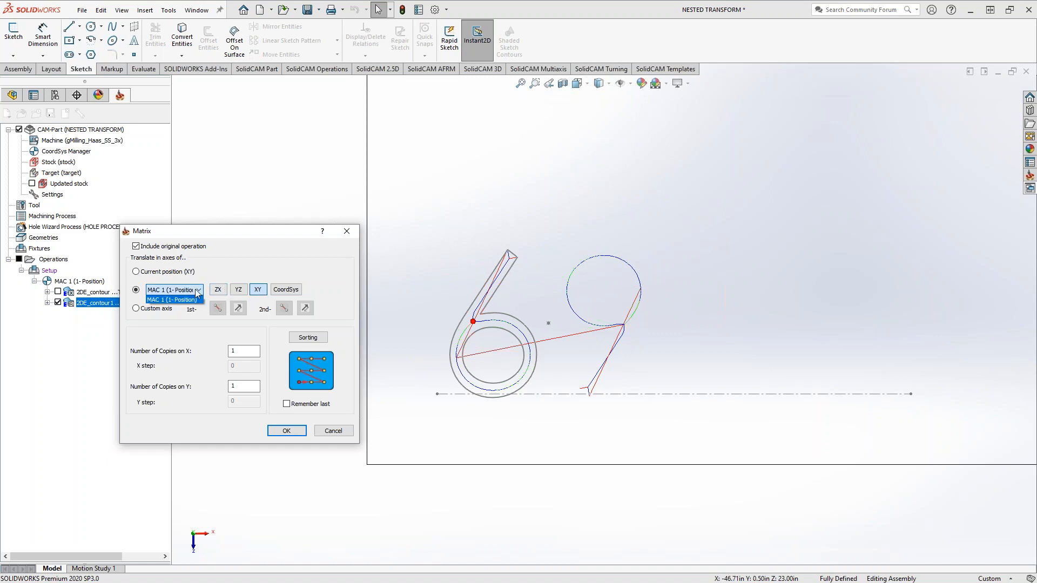
{"action": "left_click", "coordinate": [138, 277]}
{"action": "left_click", "coordinate": [136, 272]}
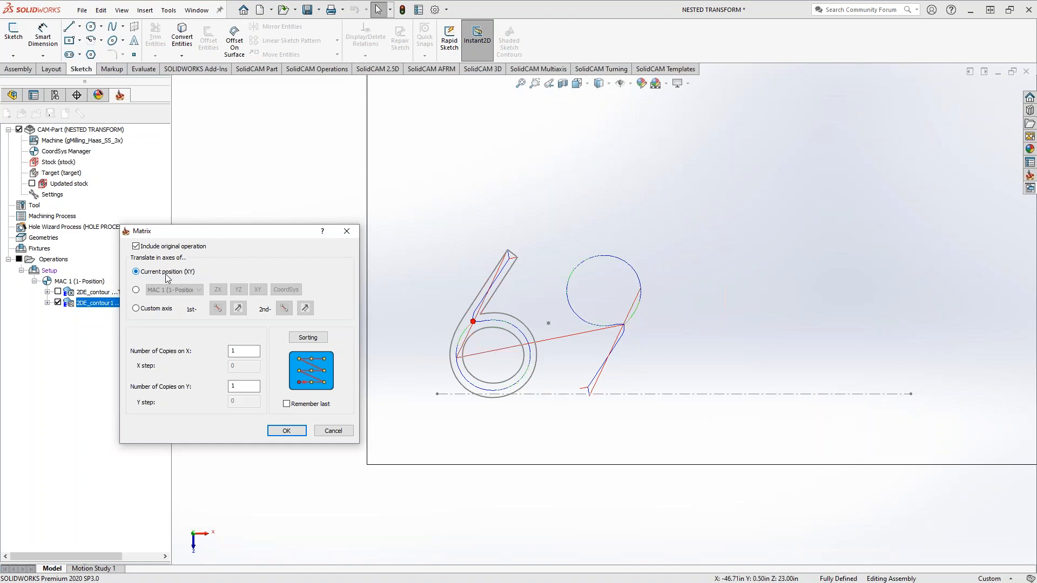
{"action": "left_click", "coordinate": [136, 310]}
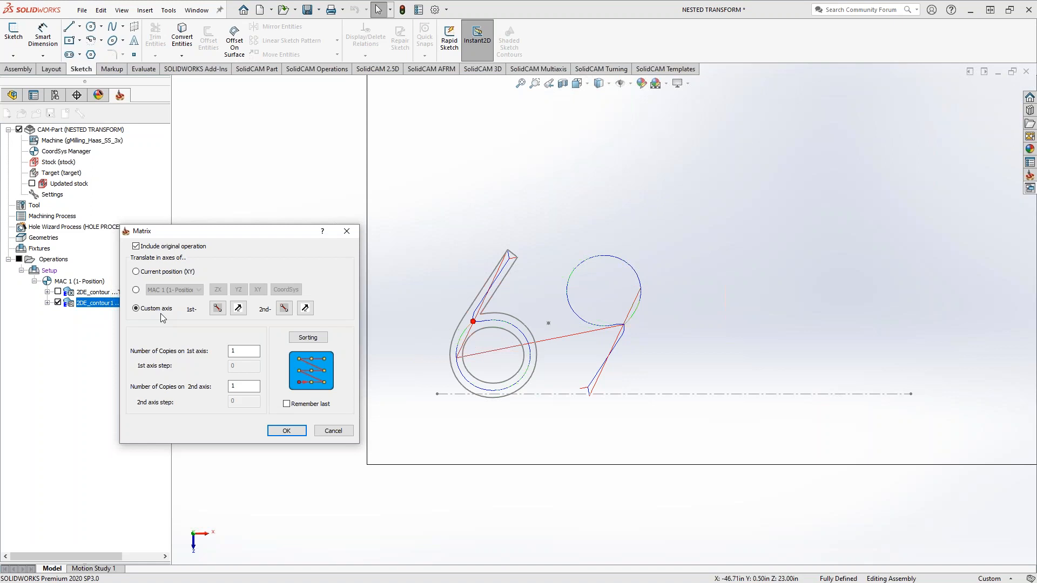
{"action": "left_click", "coordinate": [136, 273]}
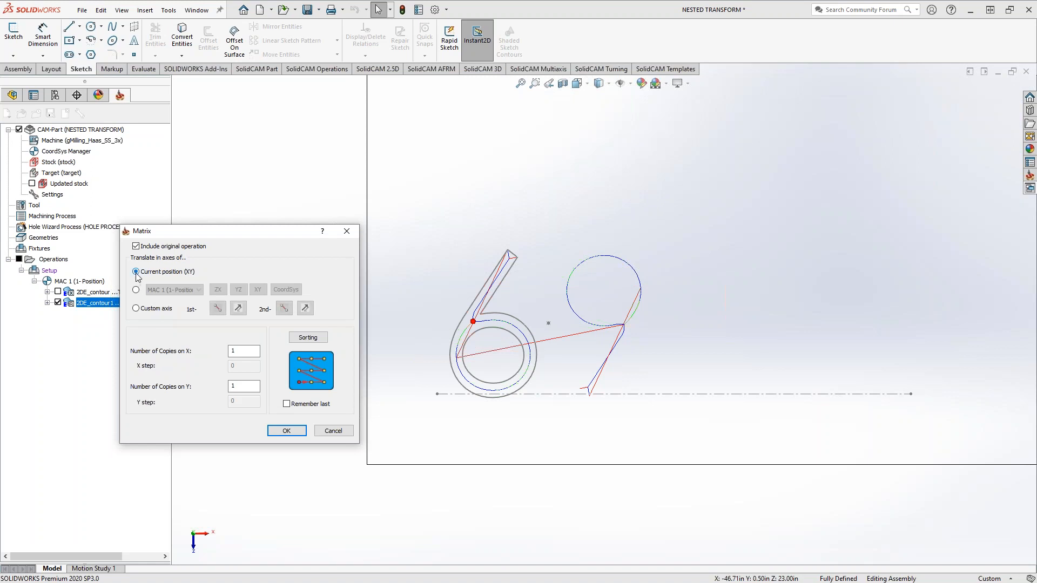
- Set the matrix to 32 copies on X with a step of 3 and 24 copies on Y with a step of 2
{"action": "left_click", "coordinate": [239, 352]}
{"action": "left_click_drag", "start_coordinate": [240, 352], "coordinate": [199, 354]}
{"action": "type", "text": "32"}
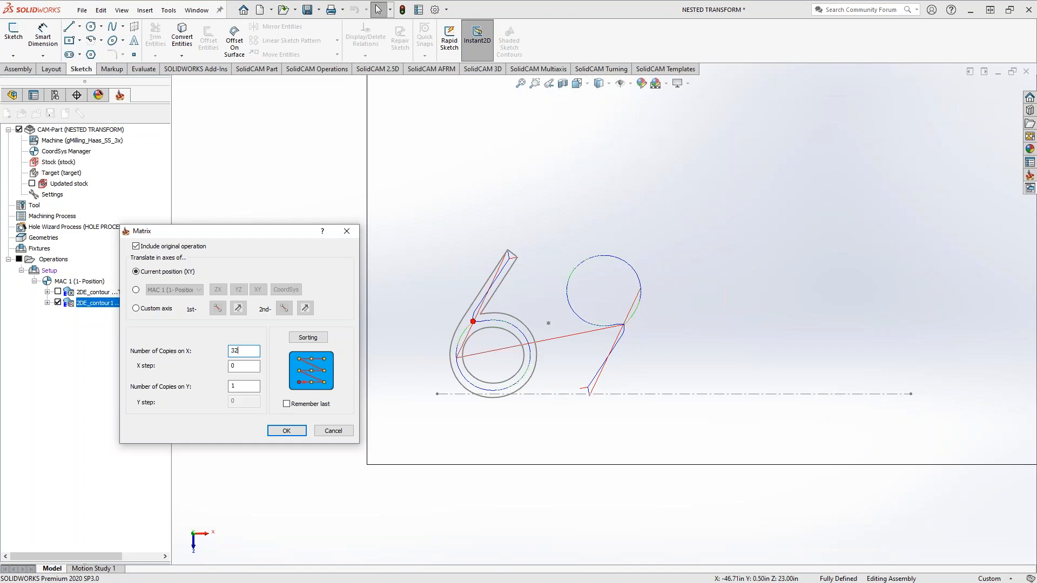
{"action": "left_click", "coordinate": [232, 365]}
{"action": "type", "text": "3"}
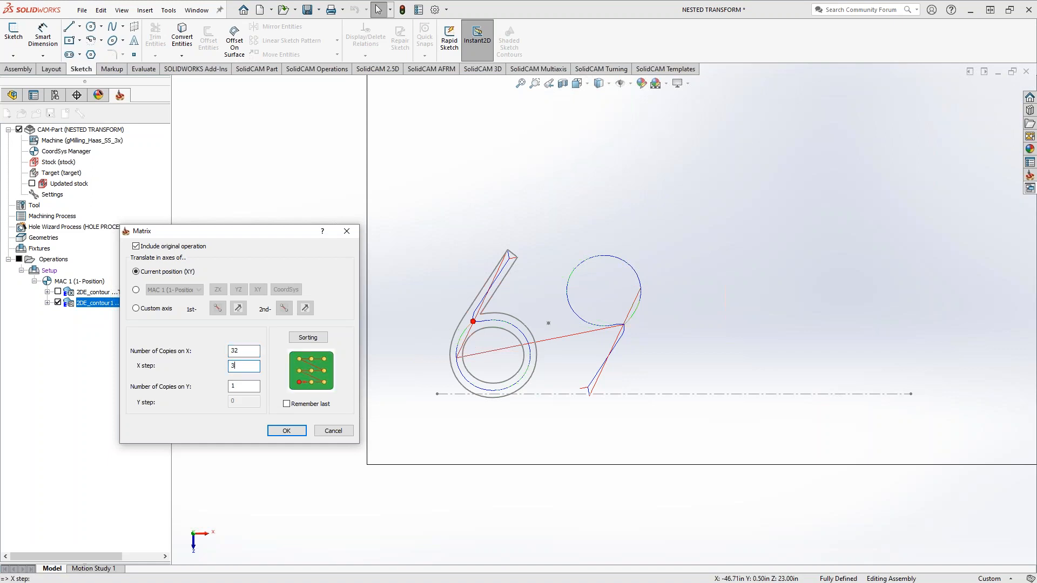
{"action": "left_click", "coordinate": [241, 386]}
{"action": "left_click_drag", "start_coordinate": [243, 387], "coordinate": [205, 389]}
{"action": "type", "text": "24"}
{"action": "key", "text": "Tab"}
{"action": "type", "text": "2"}
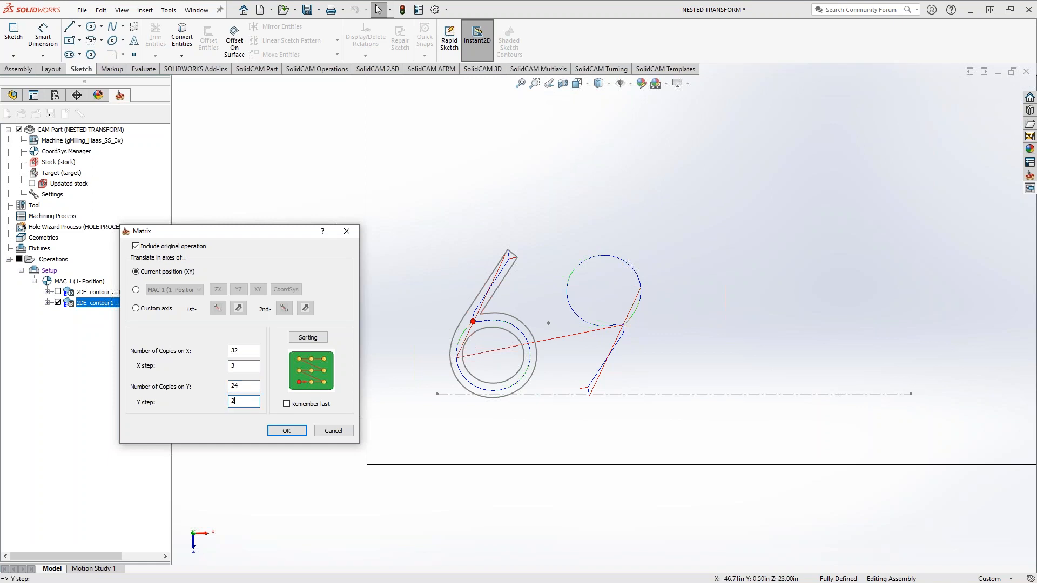
- Review the sorting patterns for the matrix, accept the matrix and save the operation transformations
{"action": "scroll", "coordinate": [458, 260], "scroll_direction": "up", "scroll_amount": 8}
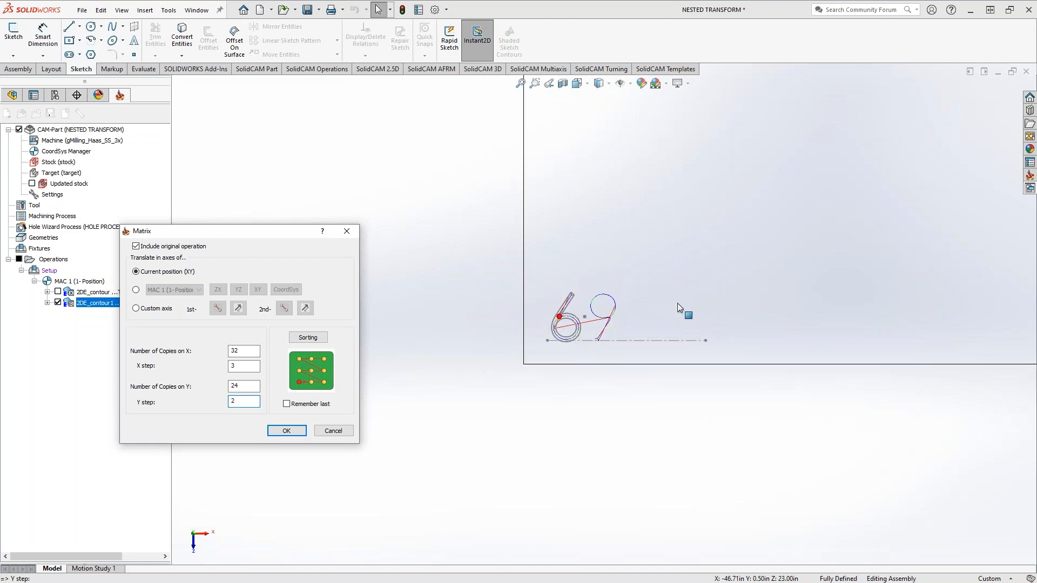
{"action": "scroll", "coordinate": [747, 242], "scroll_direction": "up", "scroll_amount": 6}
{"action": "scroll", "coordinate": [753, 240], "scroll_direction": "down", "scroll_amount": 3}
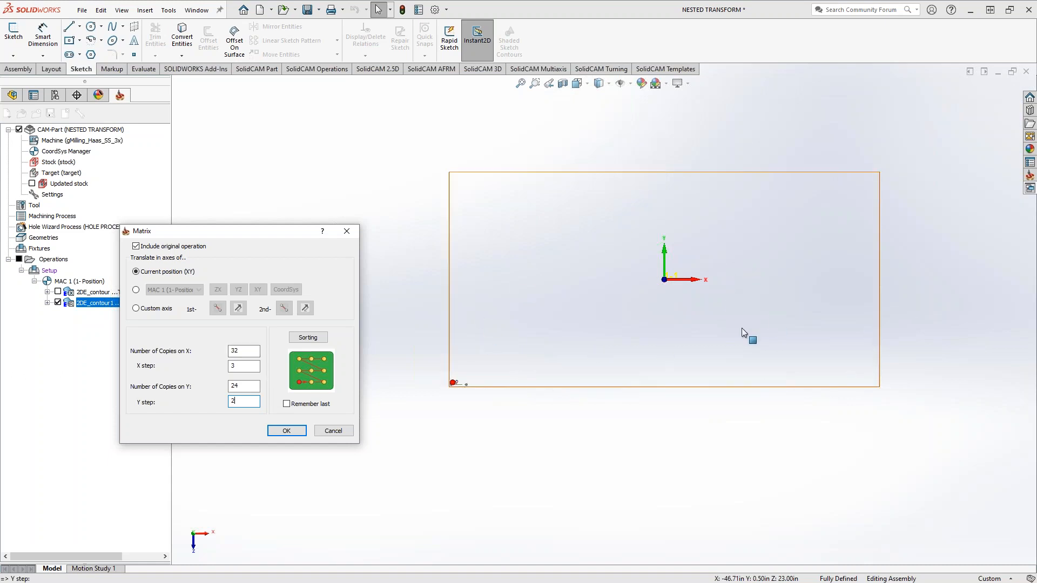
{"action": "left_click", "coordinate": [310, 340]}
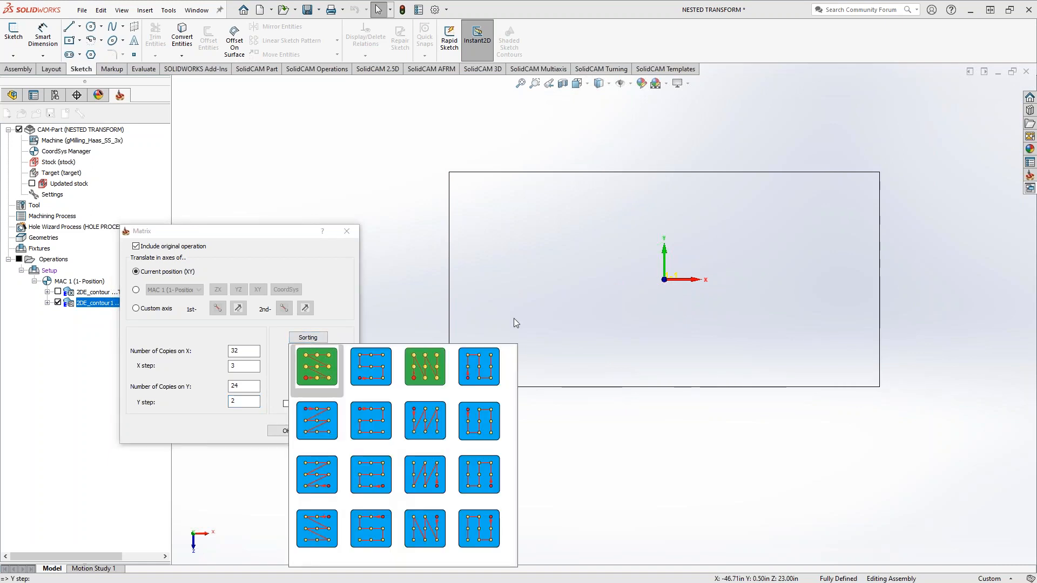
{"action": "left_click", "coordinate": [370, 371]}
{"action": "left_click", "coordinate": [370, 371]}
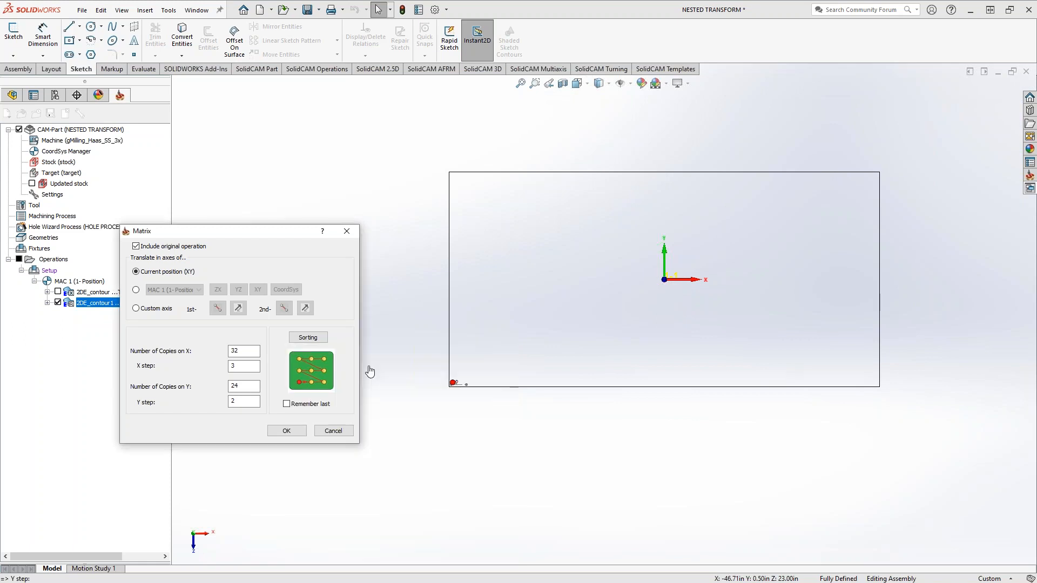
{"action": "left_click", "coordinate": [294, 433]}
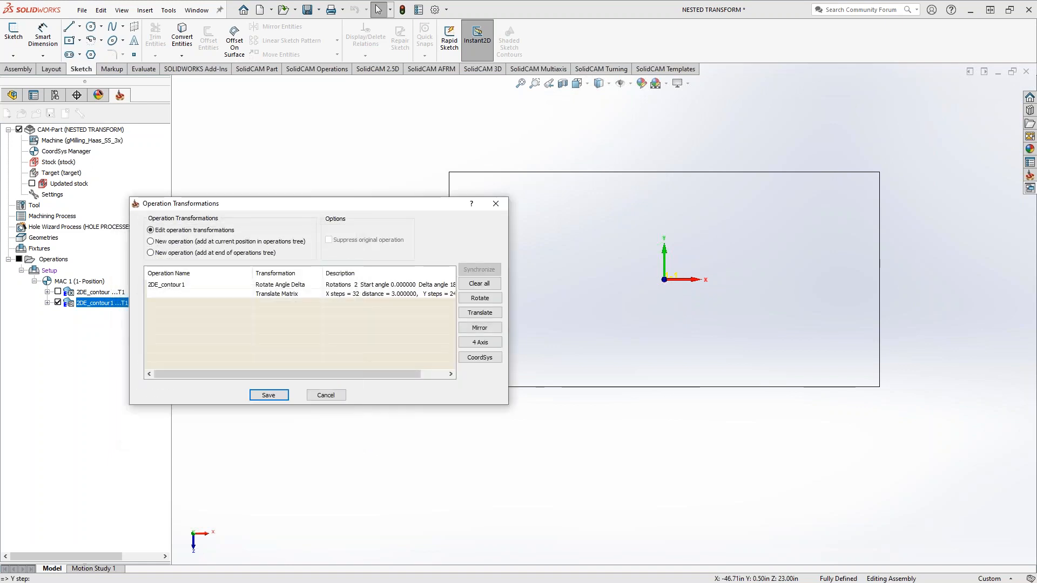
{"action": "left_click", "coordinate": [269, 396]}
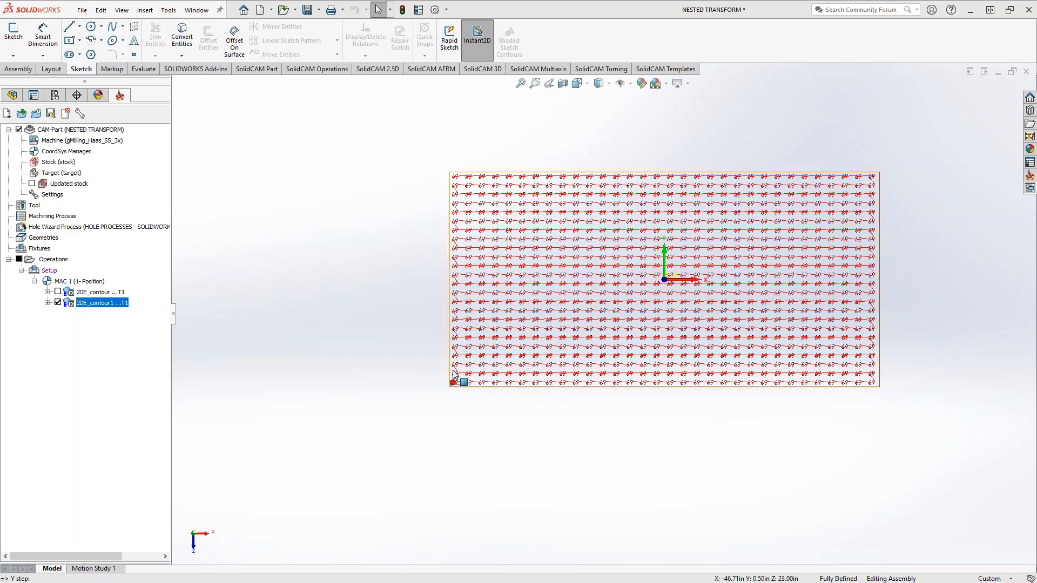
- Examine the repeated toolpath across the board and review the nested transformations listed for 2DE_contour1
{"action": "scroll", "coordinate": [543, 363], "scroll_direction": "up", "scroll_amount": 10}
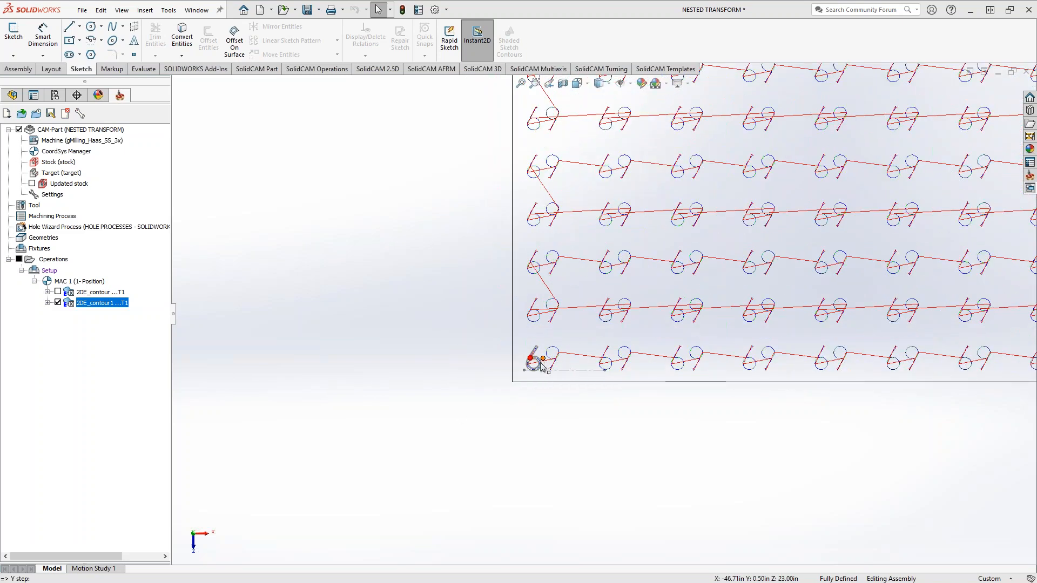
{"action": "scroll", "coordinate": [609, 372], "scroll_direction": "down", "scroll_amount": 10}
{"action": "scroll", "coordinate": [615, 339], "scroll_direction": "up", "scroll_amount": 3}
{"action": "scroll", "coordinate": [812, 243], "scroll_direction": "down", "scroll_amount": 3}
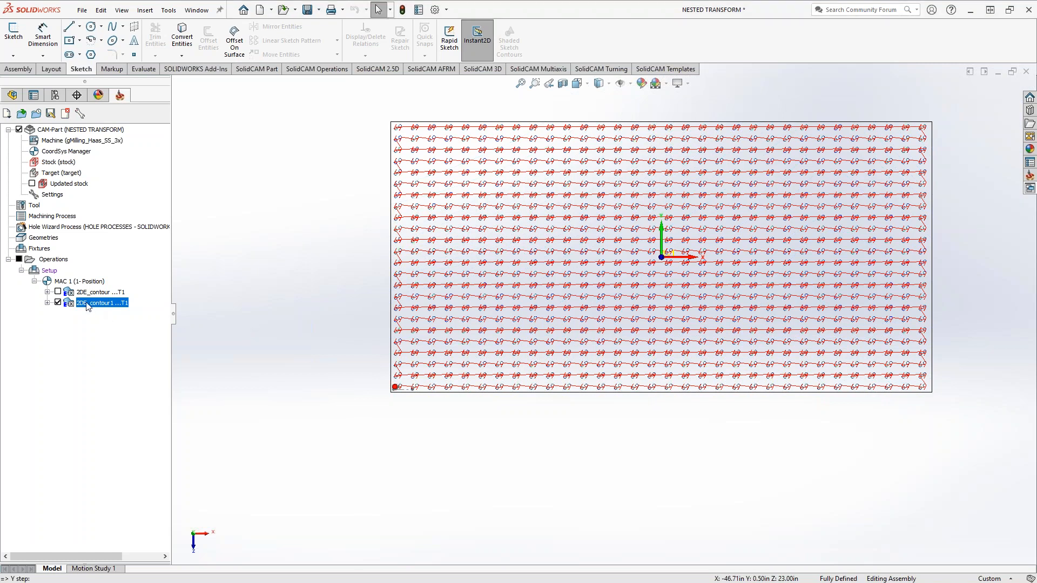
{"action": "right_click", "coordinate": [102, 304]}
{"action": "left_click", "coordinate": [130, 234]}
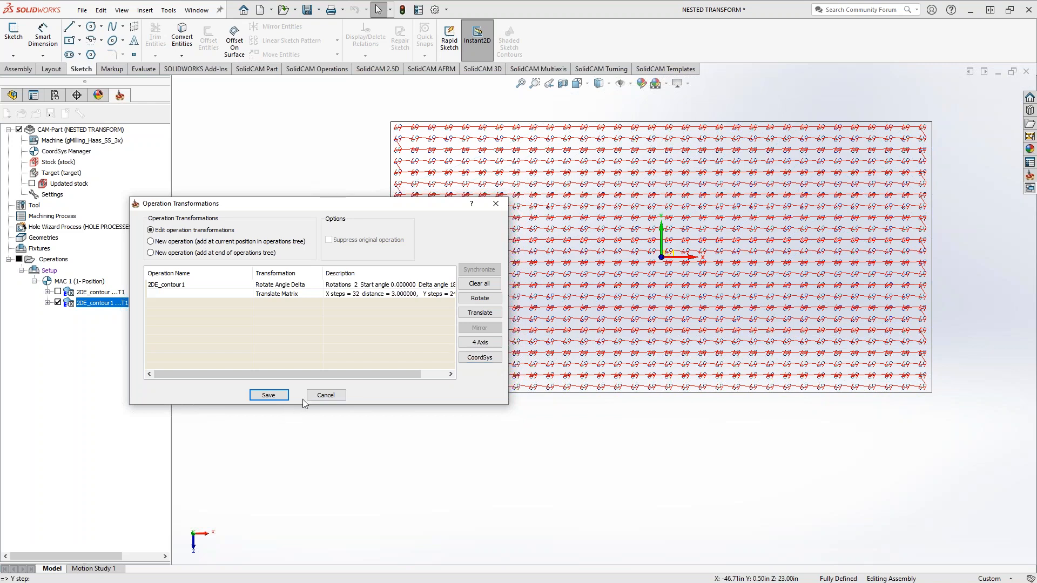
{"action": "left_click", "coordinate": [323, 397]}
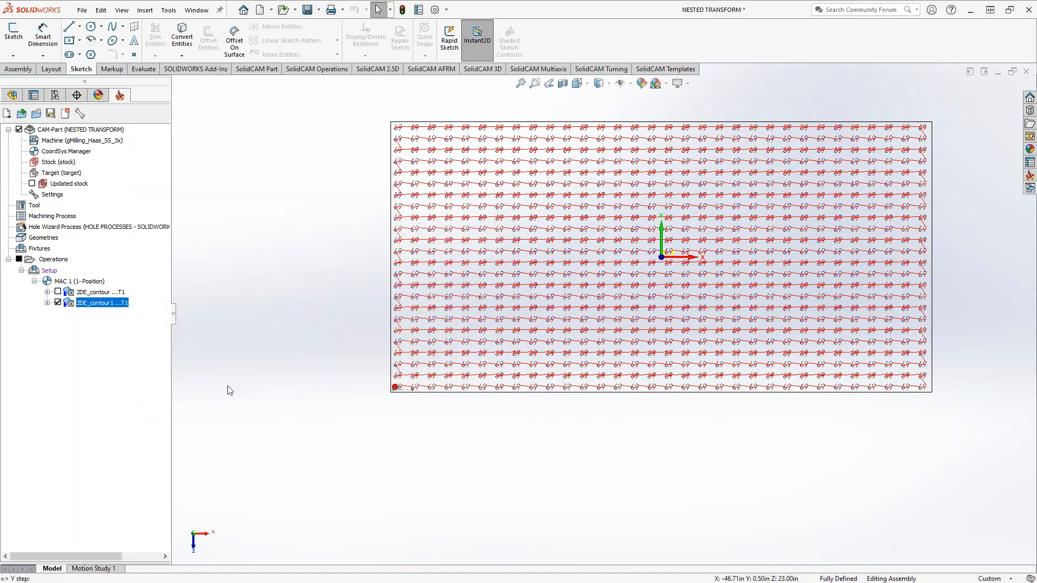
- Inspect the board in a tilted view with the 2DE_contour1 toolpath hidden and shown, comparing the copies with the original 6
{"action": "left_click", "coordinate": [58, 303]}
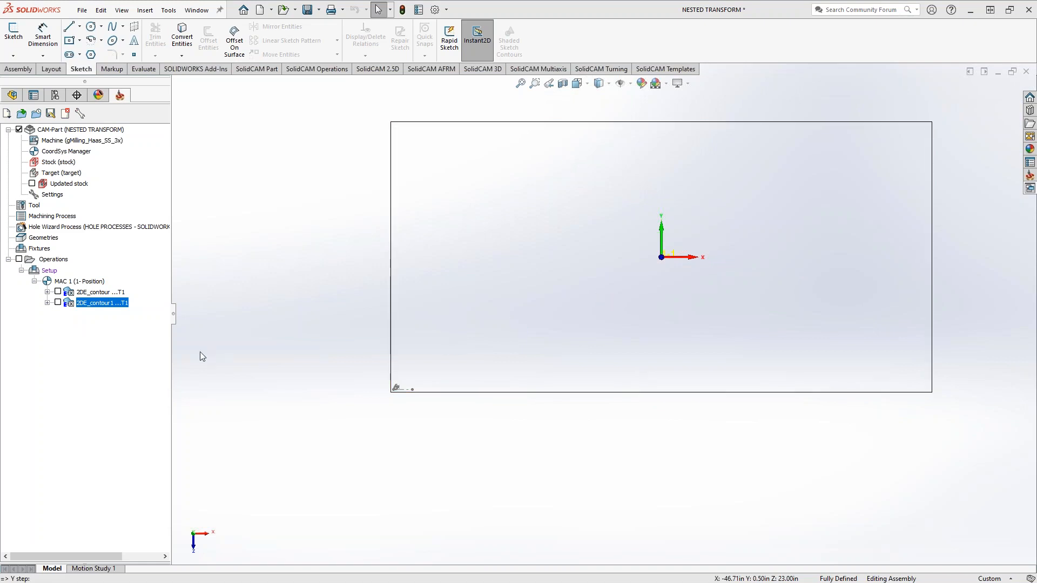
{"action": "mouse_move", "coordinate": [411, 397]}
{"action": "middle_mouse_down"}
{"action": "mouse_move", "coordinate": [422, 348]}
{"action": "mouse_move", "coordinate": [391, 307]}
{"action": "mouse_move", "coordinate": [382, 370]}
{"action": "middle_mouse_up"}
{"action": "scroll", "coordinate": [445, 329], "scroll_direction": "down", "scroll_amount": 5}
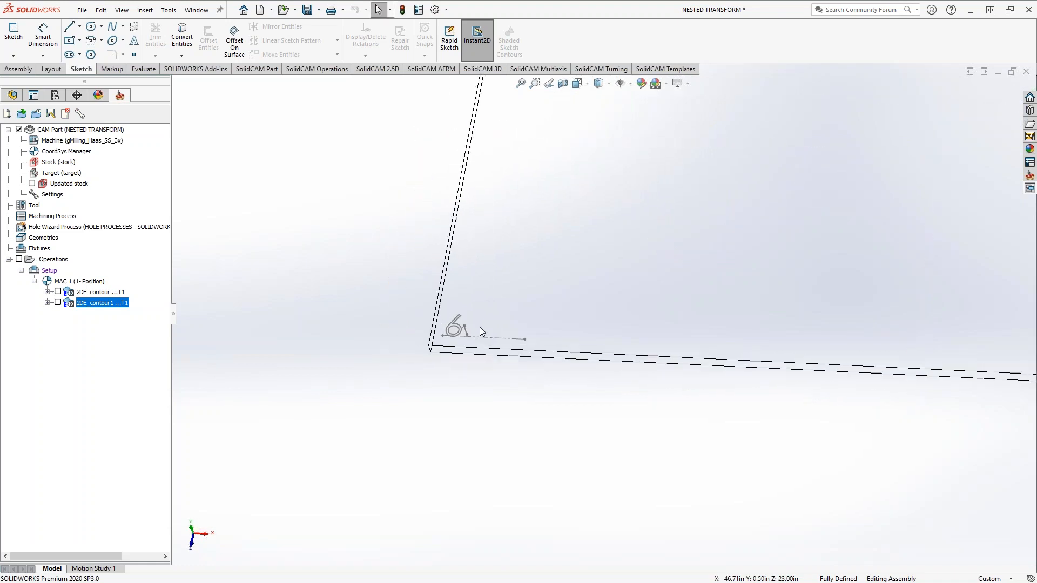
{"action": "scroll", "coordinate": [480, 327], "scroll_direction": "down", "scroll_amount": 3}
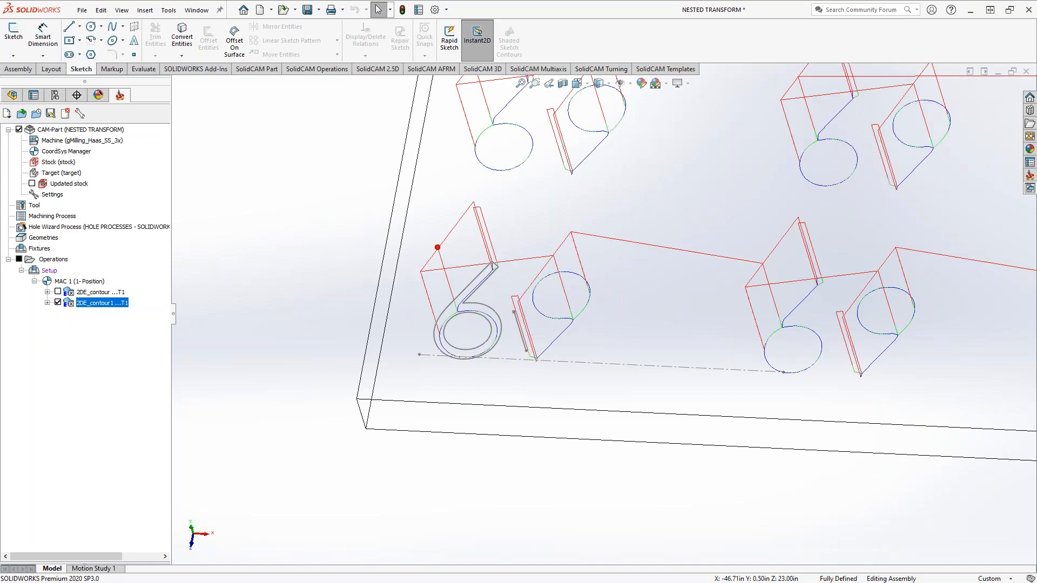
{"action": "scroll", "coordinate": [464, 346], "scroll_direction": "down", "scroll_amount": 3}
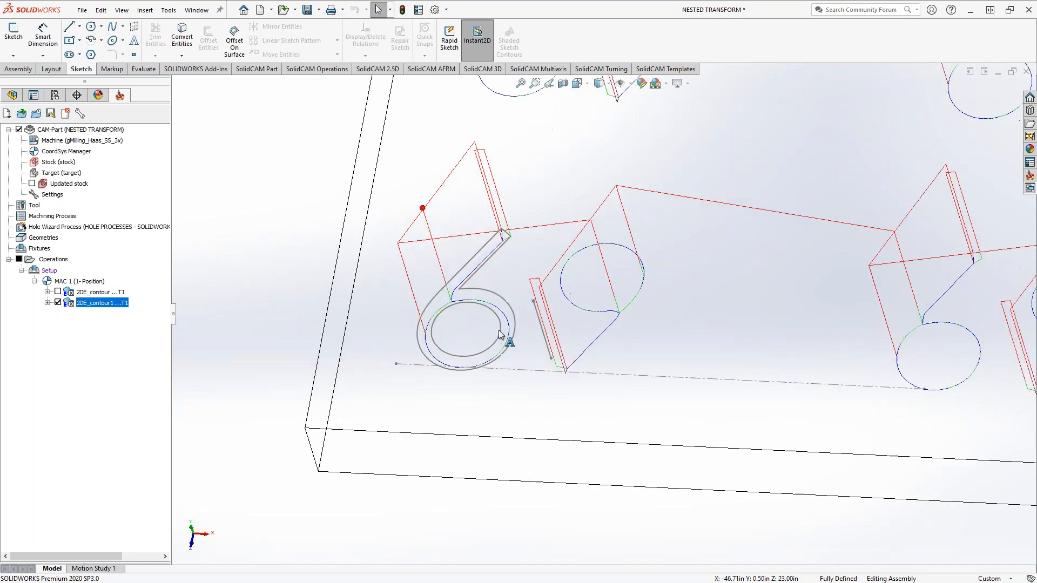
{"action": "scroll", "coordinate": [500, 334], "scroll_direction": "up", "scroll_amount": 4}
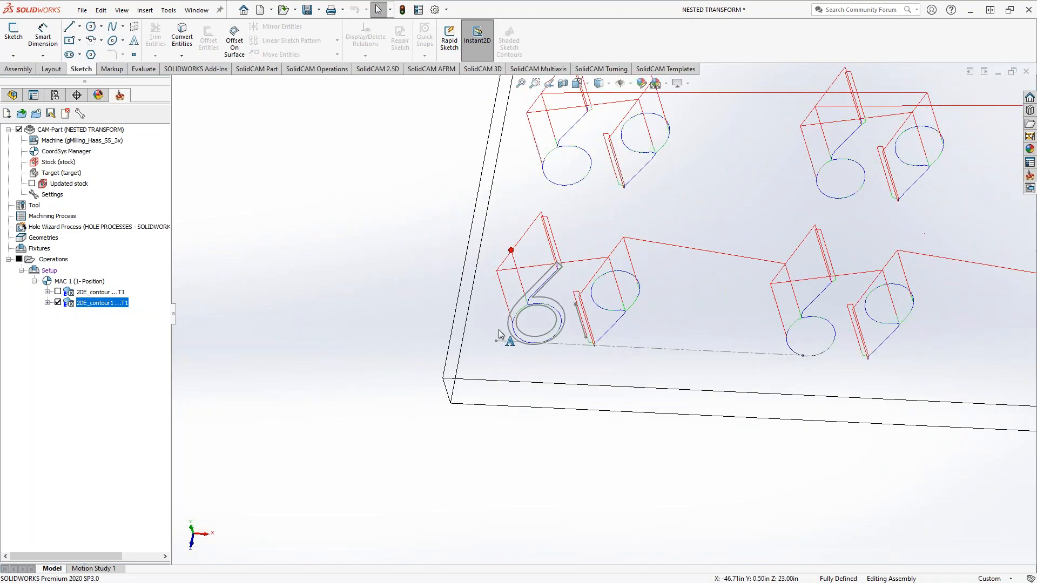
{"action": "scroll", "coordinate": [508, 324], "scroll_direction": "up", "scroll_amount": 2}
{"action": "scroll", "coordinate": [508, 324], "scroll_direction": "up", "scroll_amount": 2}
{"action": "scroll", "coordinate": [722, 263], "scroll_direction": "up", "scroll_amount": 4}
{"action": "scroll", "coordinate": [723, 263], "scroll_direction": "up", "scroll_amount": 2}
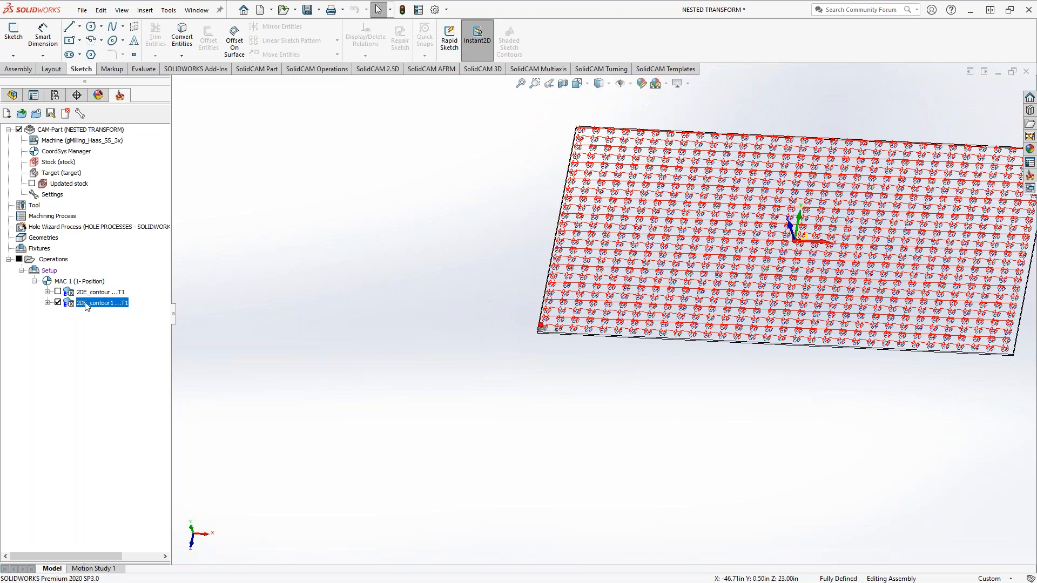
{"action": "left_click", "coordinate": [58, 303]}
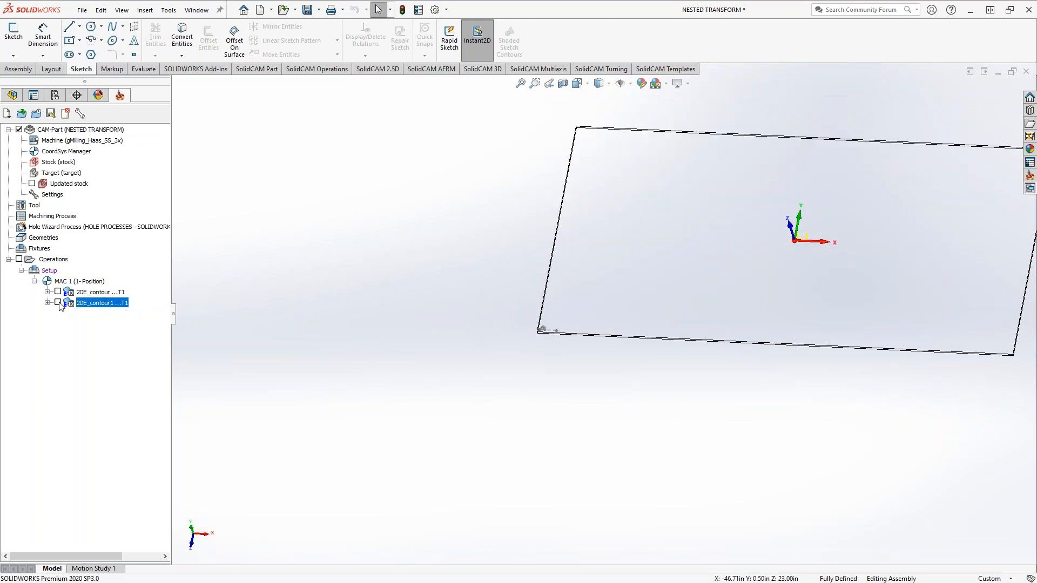
{"action": "left_click", "coordinate": [58, 303]}
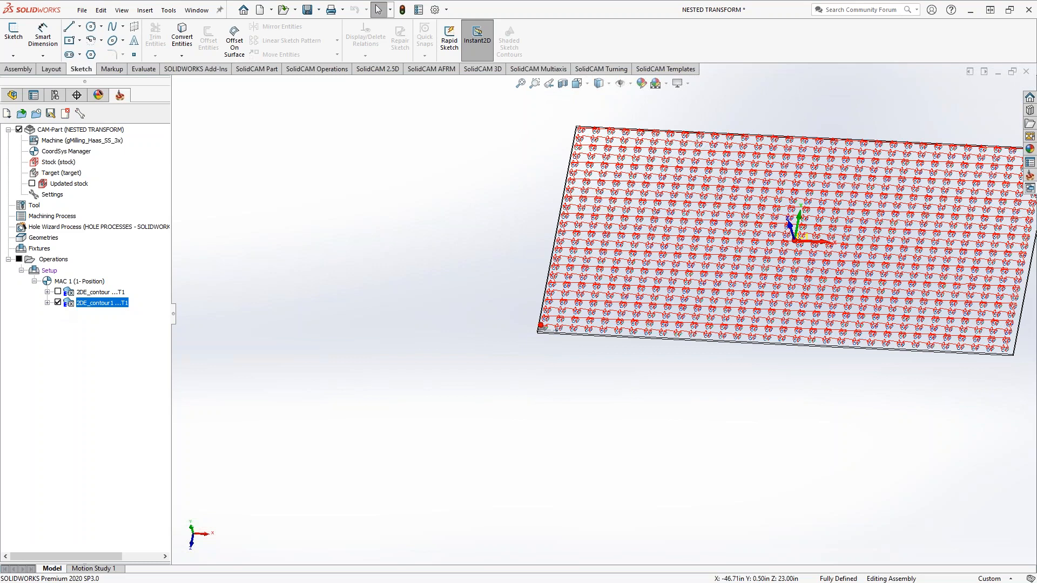
- Delete the Rotate Angle transformation from 2DE_contour1, leaving only the translate matrix, and save the operation transformations
{"action": "right_click", "coordinate": [90, 308]}
{"action": "left_click", "coordinate": [131, 232]}
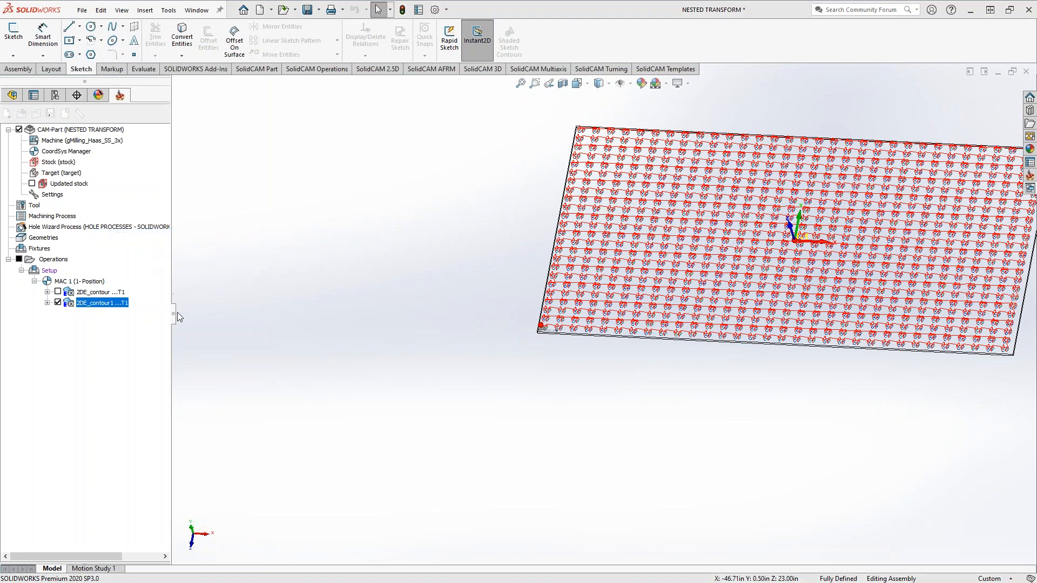
{"action": "right_click", "coordinate": [298, 284]}
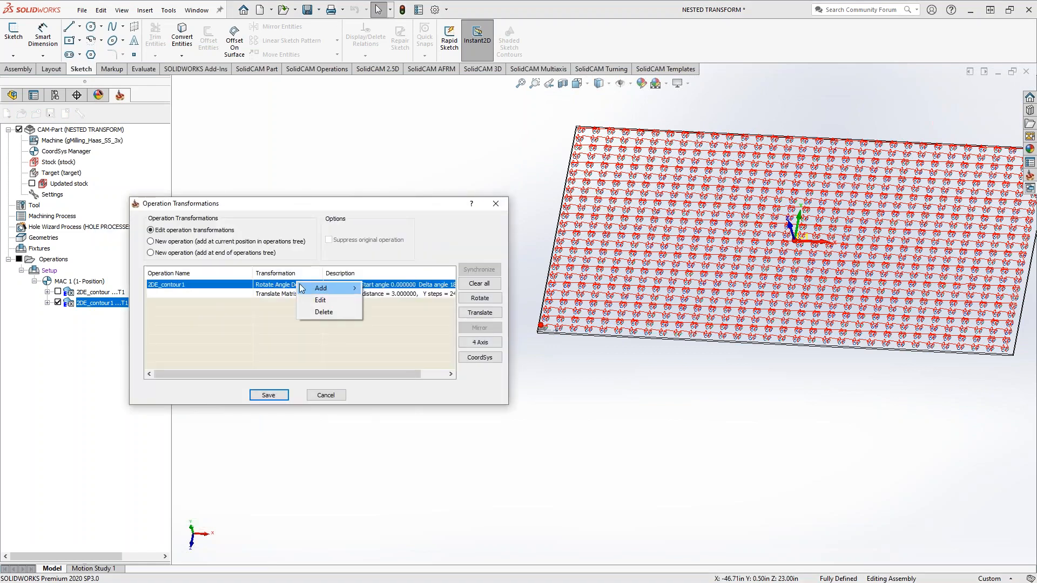
{"action": "left_click", "coordinate": [321, 312]}
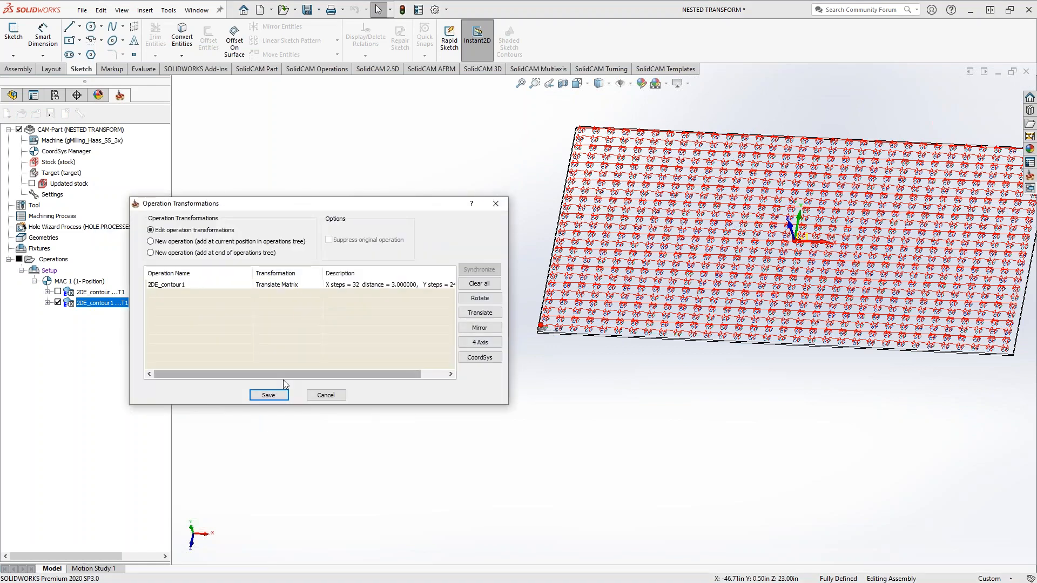
{"action": "left_click", "coordinate": [269, 396]}
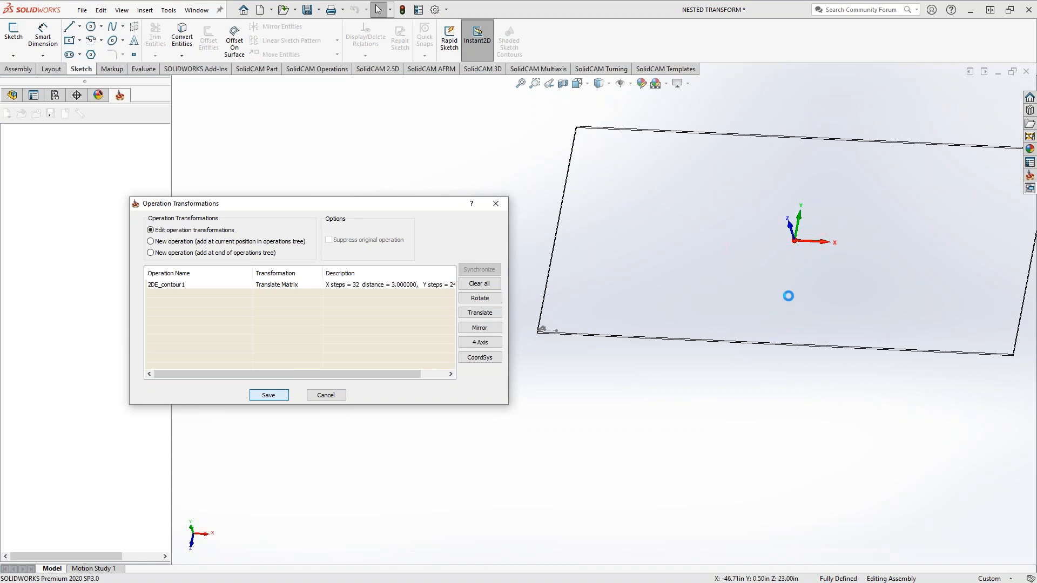
- Examine the translated copies of the 6 near the board's corner with the 2DE_contour1 toolpath shown and hidden
{"action": "left_click", "coordinate": [58, 303]}
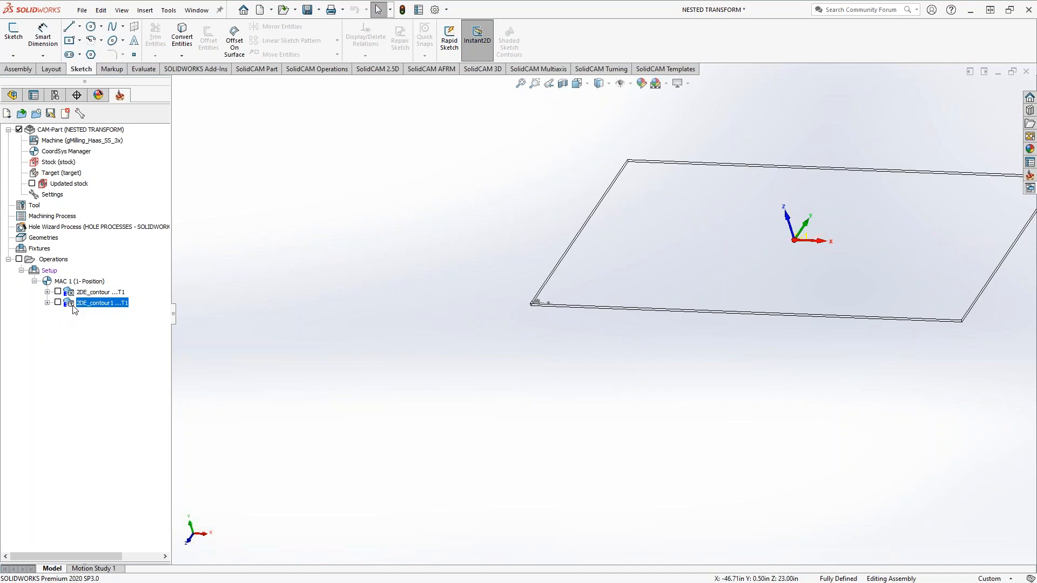
{"action": "left_click", "coordinate": [58, 303]}
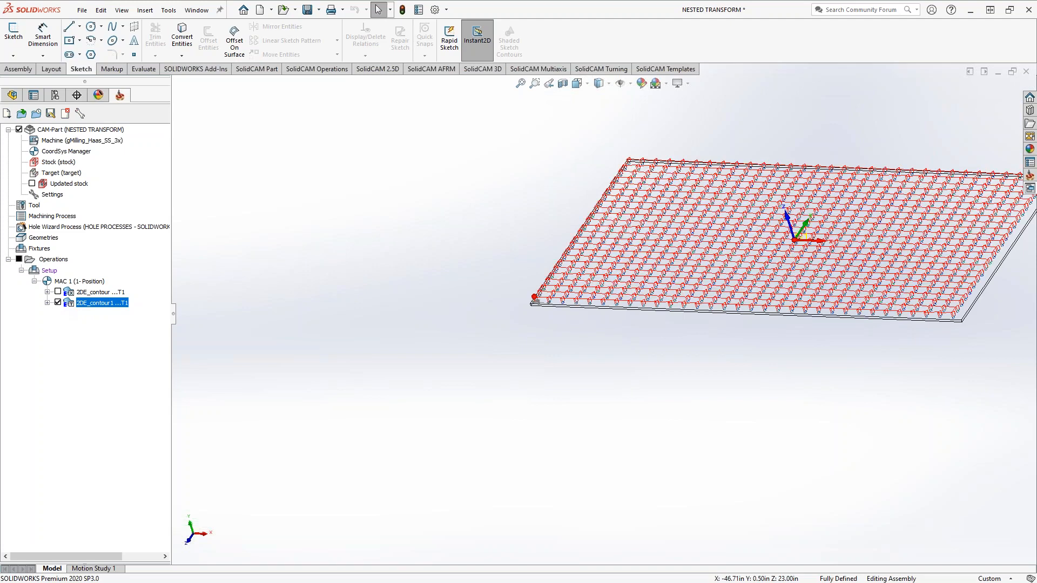
{"action": "scroll", "coordinate": [573, 312], "scroll_direction": "down", "scroll_amount": 3}
{"action": "scroll", "coordinate": [544, 310], "scroll_direction": "down", "scroll_amount": 1}
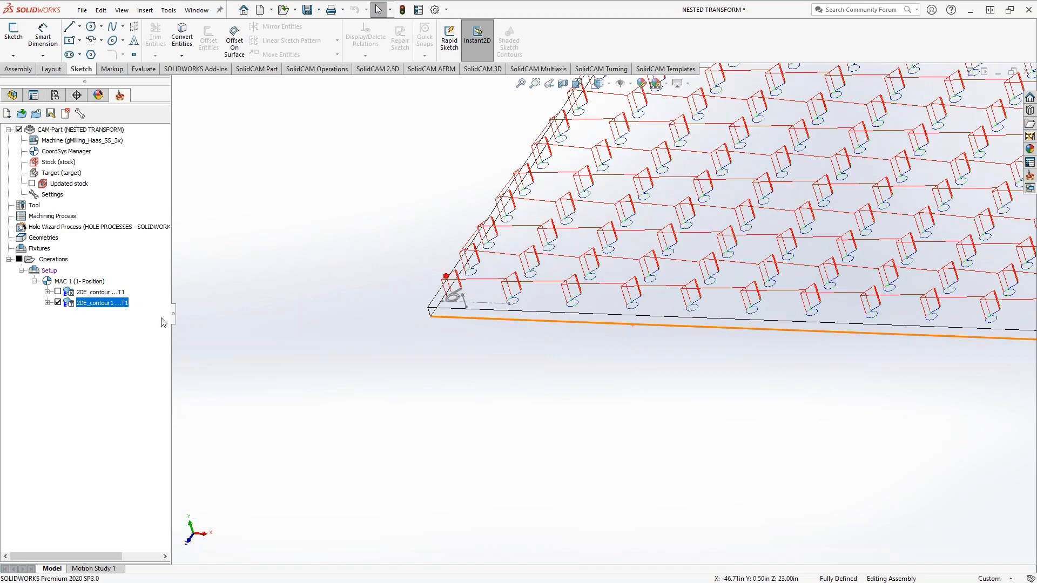
{"action": "left_click", "coordinate": [58, 303]}
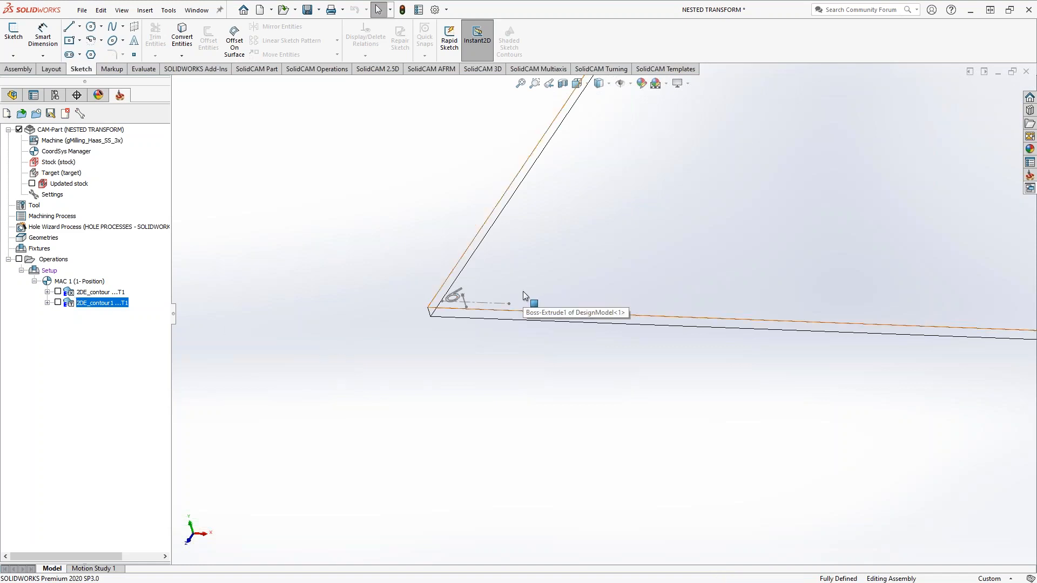
{"action": "scroll", "coordinate": [532, 335], "scroll_direction": "up", "scroll_amount": 8}
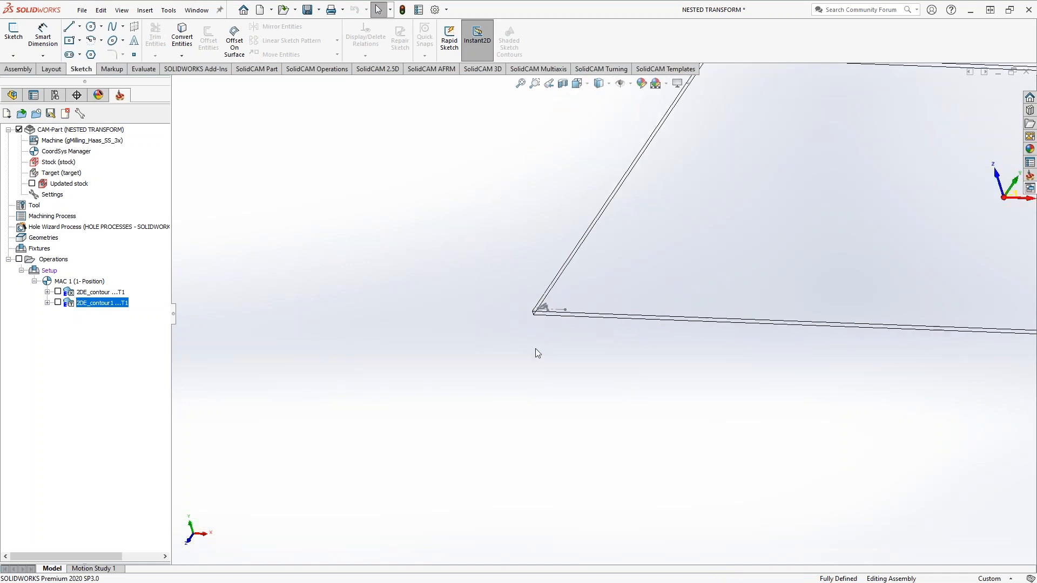
{"action": "scroll", "coordinate": [832, 251], "scroll_direction": "down", "scroll_amount": 5}
{"action": "middle_click_drag", "start_coordinate": [706, 332], "coordinate": [598, 340]}
- Add a coordinate system with Mac CoordSys number 2 and define it on the underside face of the board
{"action": "double_click", "coordinate": [58, 152]}
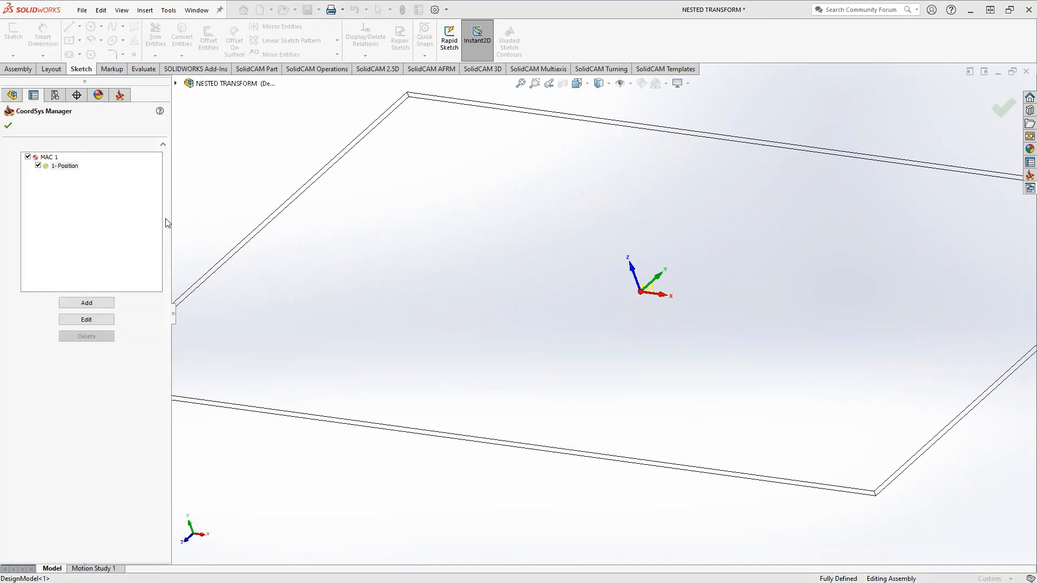
{"action": "left_click", "coordinate": [86, 303]}
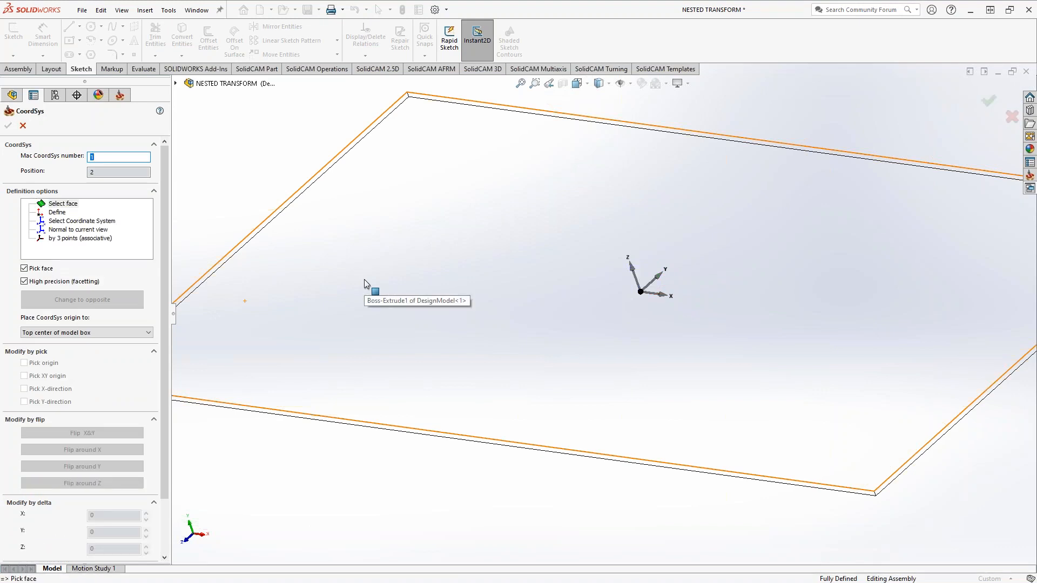
{"action": "type", "text": "2"}
{"action": "key", "text": "Tab"}
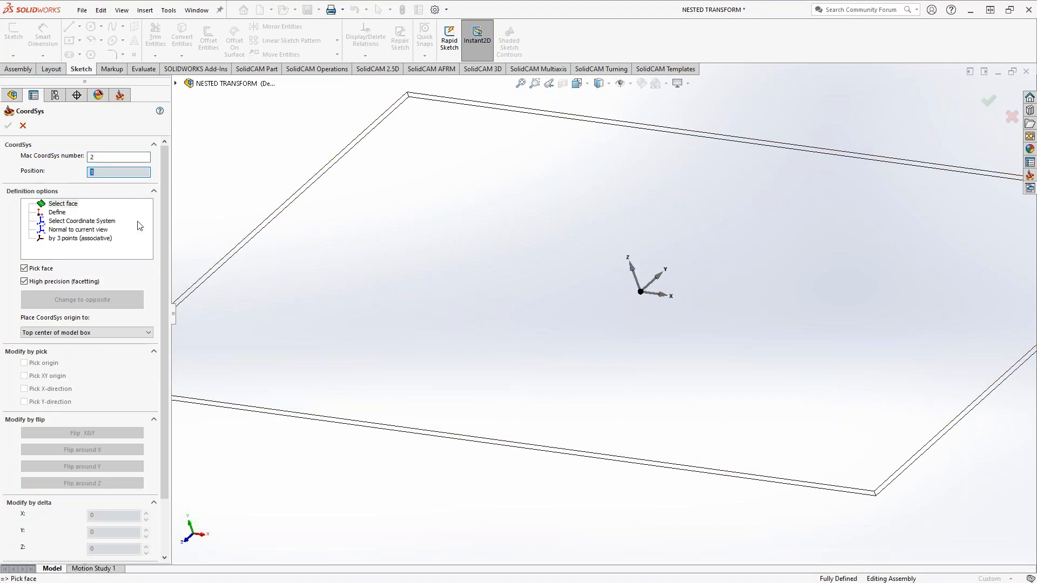
{"action": "scroll", "coordinate": [562, 351], "scroll_direction": "up", "scroll_amount": 3}
{"action": "middle_click_drag", "start_coordinate": [559, 345], "coordinate": [535, 211]}
{"action": "left_click", "coordinate": [557, 211]}
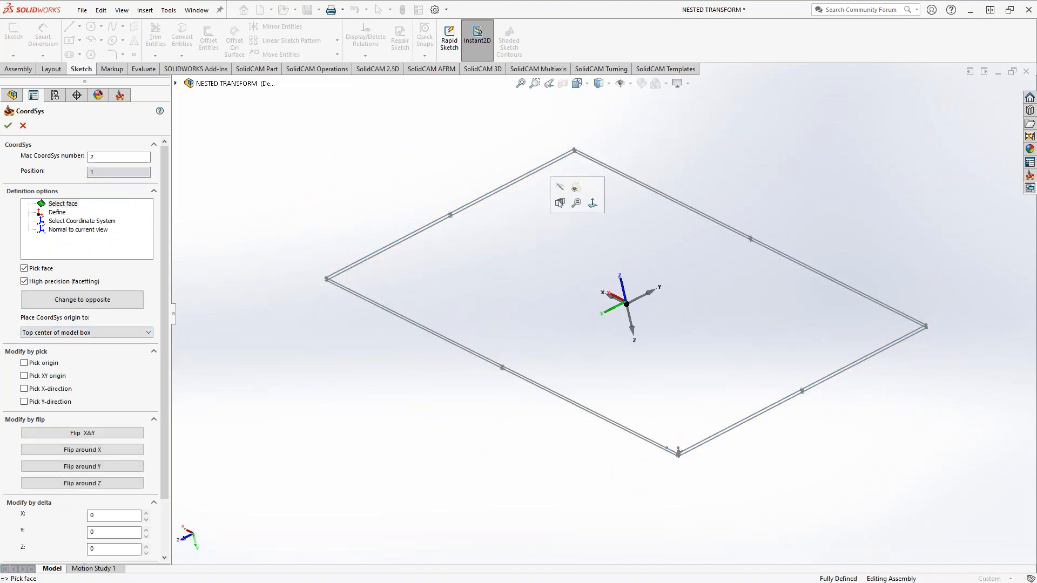
- Flip the MAC 2 coordinate system around Z to reverse its X direction, accept it and close the CoordSys Manager
{"action": "middle_click_drag", "start_coordinate": [614, 310], "coordinate": [624, 270]}
{"action": "scroll", "coordinate": [611, 307], "scroll_direction": "down", "scroll_amount": 5}
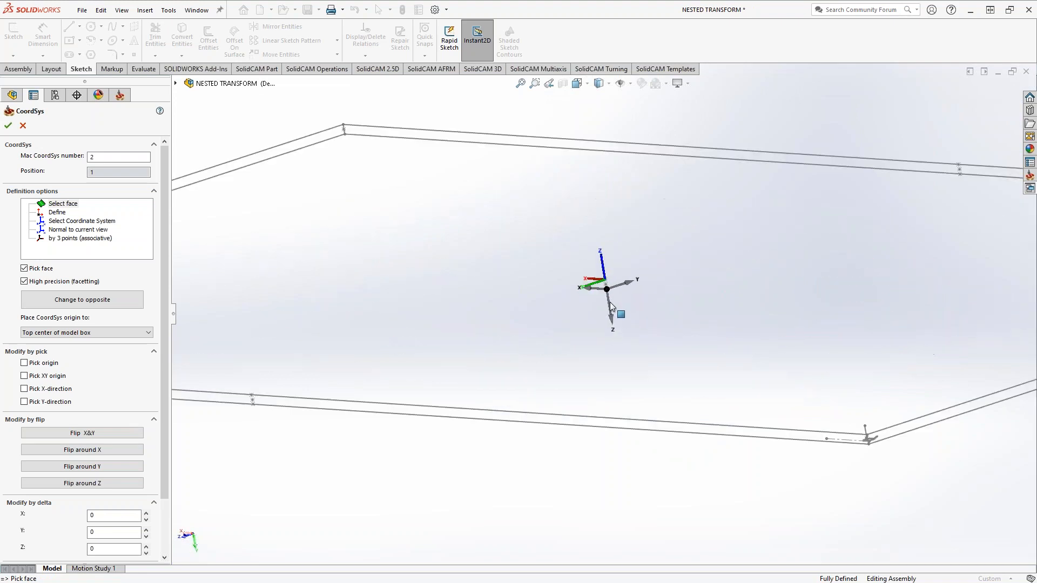
{"action": "scroll", "coordinate": [611, 307], "scroll_direction": "up", "scroll_amount": 5}
{"action": "middle_click_drag", "start_coordinate": [441, 314], "coordinate": [454, 359]}
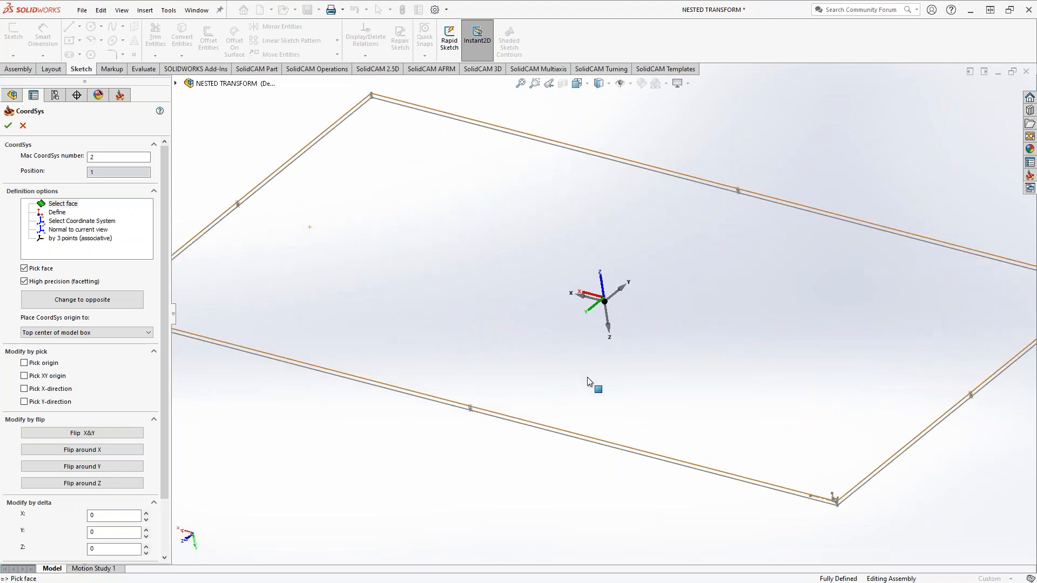
{"action": "scroll", "coordinate": [588, 378], "scroll_direction": "up", "scroll_amount": 4}
{"action": "middle_click_drag", "start_coordinate": [559, 334], "coordinate": [582, 362]}
{"action": "left_click", "coordinate": [116, 485]}
{"action": "left_click", "coordinate": [116, 485]}
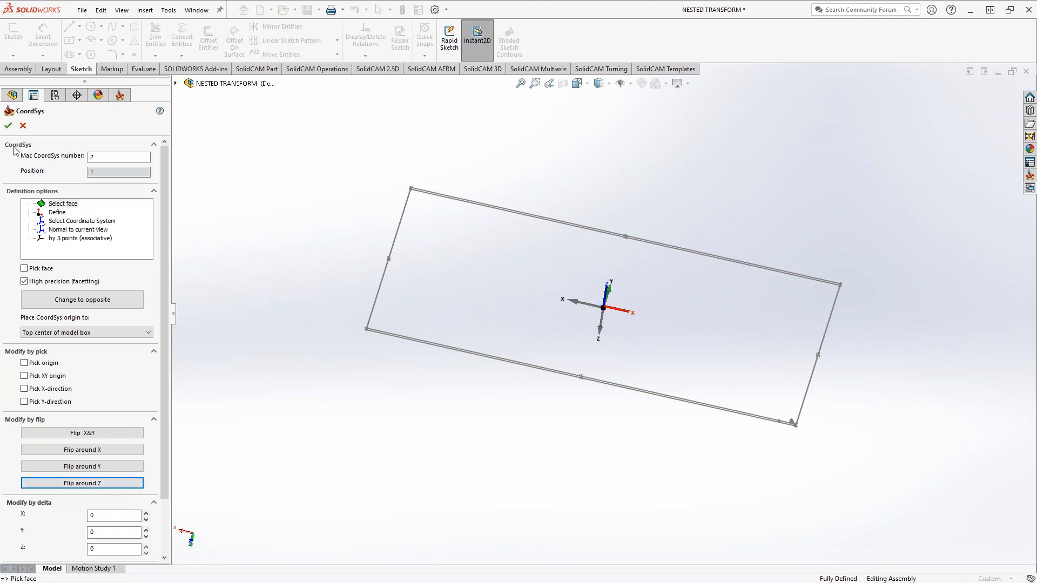
{"action": "left_click", "coordinate": [7, 125]}
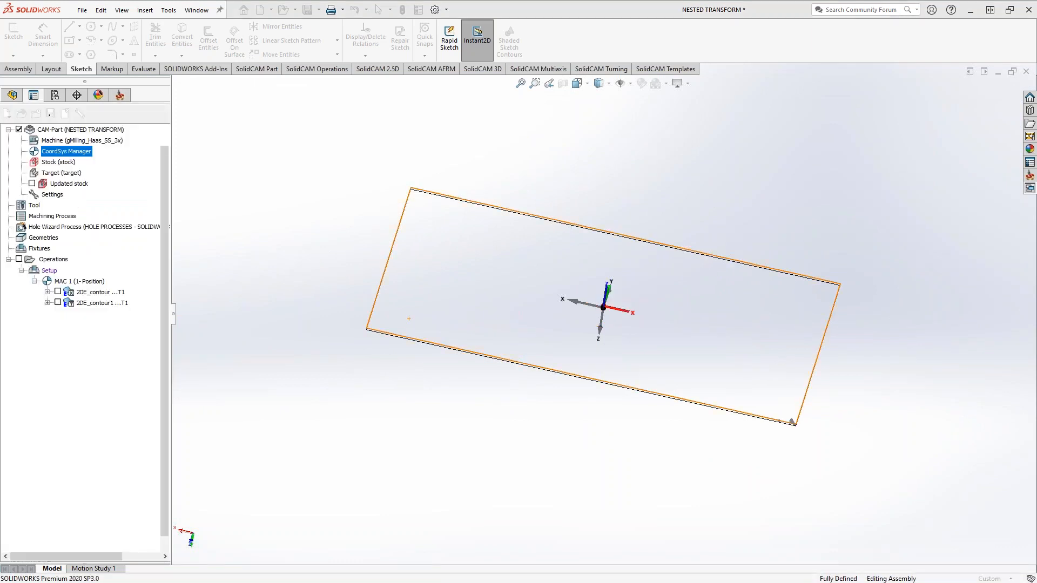
{"action": "left_click", "coordinate": [12, 128]}
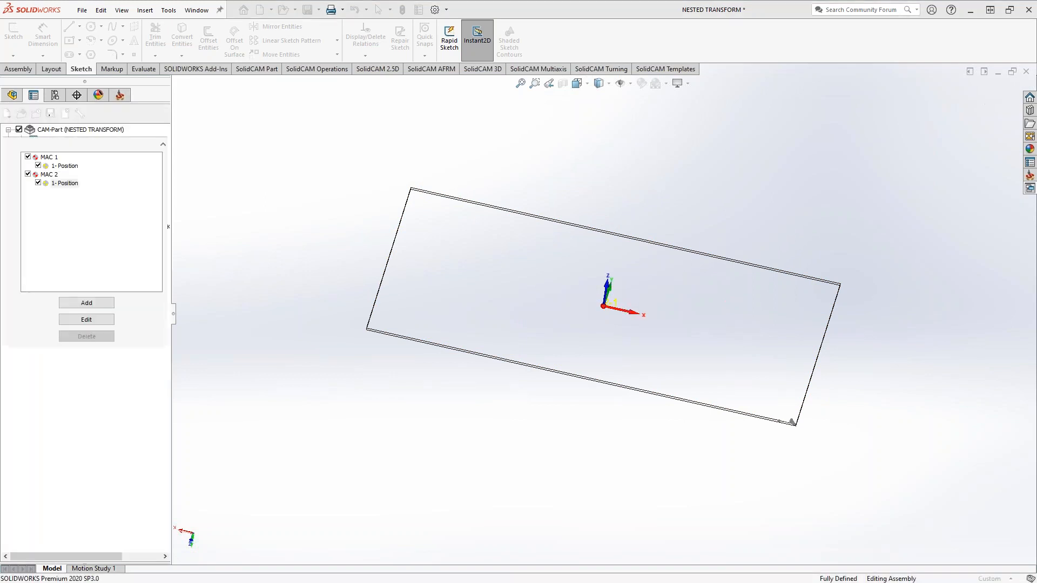
{"action": "left_click", "coordinate": [11, 131]}
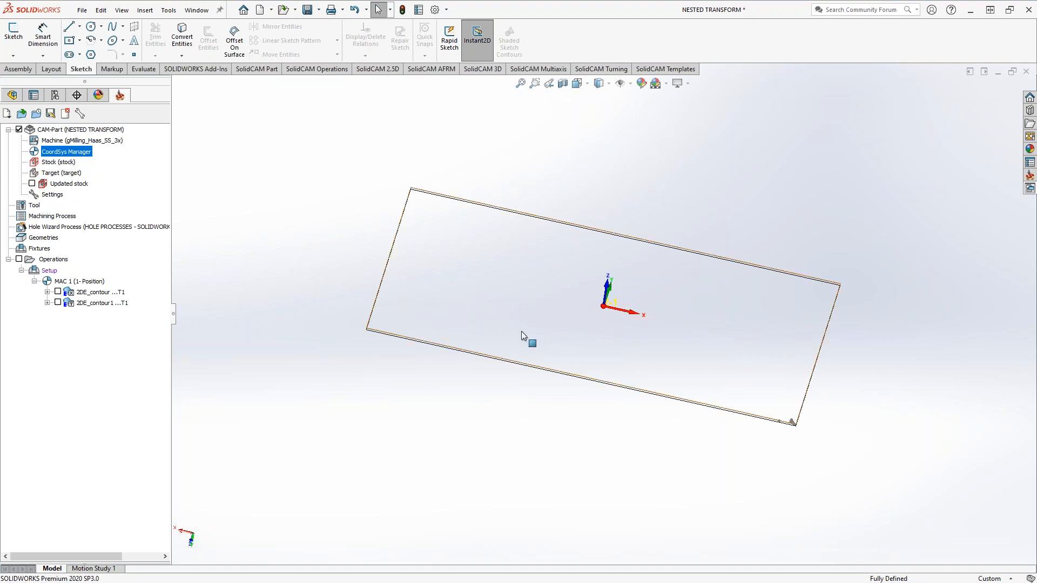
- Add a CoordSys transformation to 2DE_contour1 that includes the original operation on MAC 1 and copies it to MAC 2, and save it
{"action": "middle_click_drag", "start_coordinate": [521, 336], "coordinate": [492, 325]}
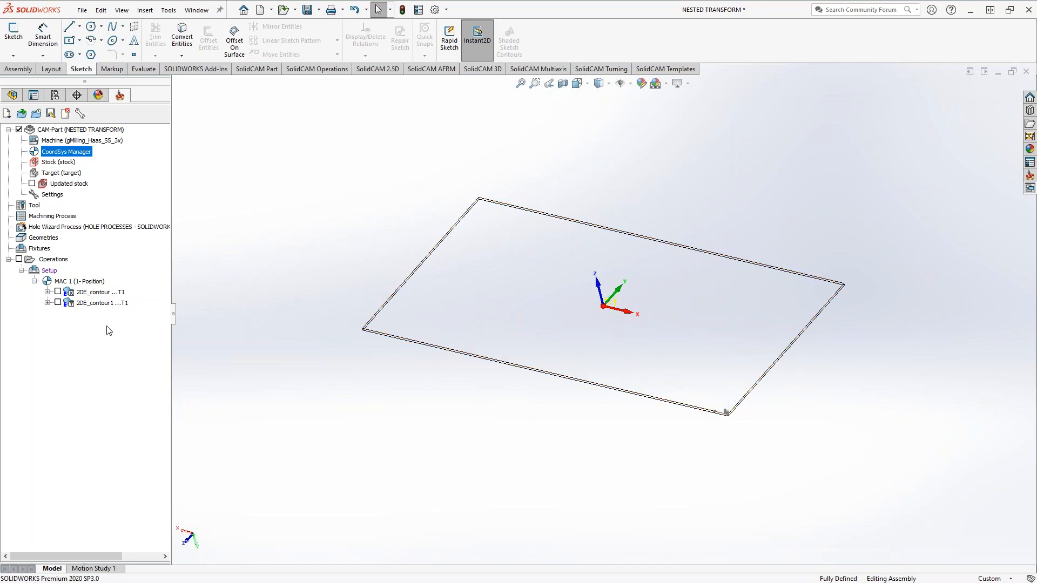
{"action": "right_click", "coordinate": [79, 303]}
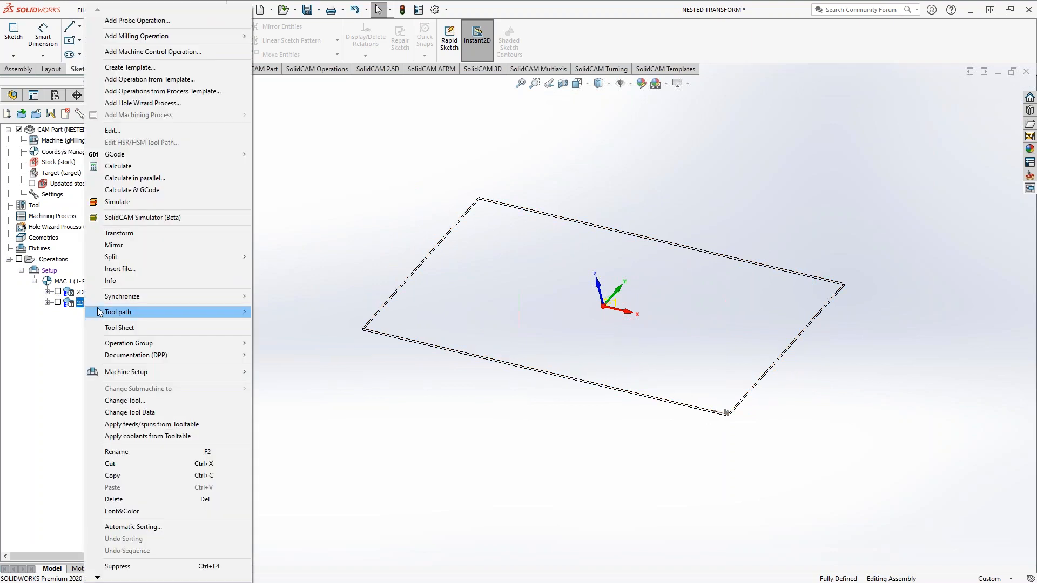
{"action": "left_click", "coordinate": [141, 236]}
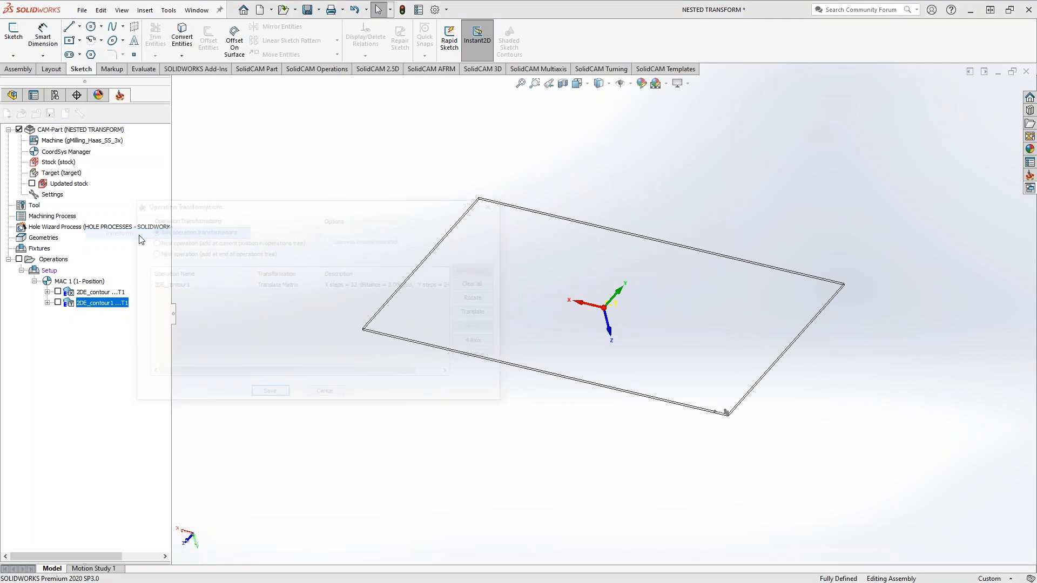
{"action": "left_click", "coordinate": [194, 286]}
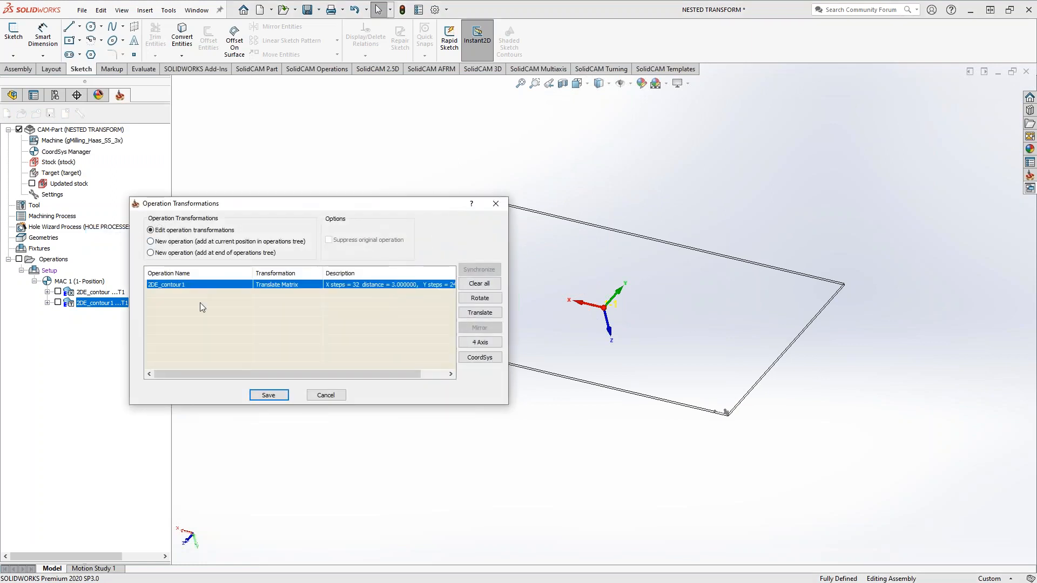
{"action": "left_click", "coordinate": [478, 358]}
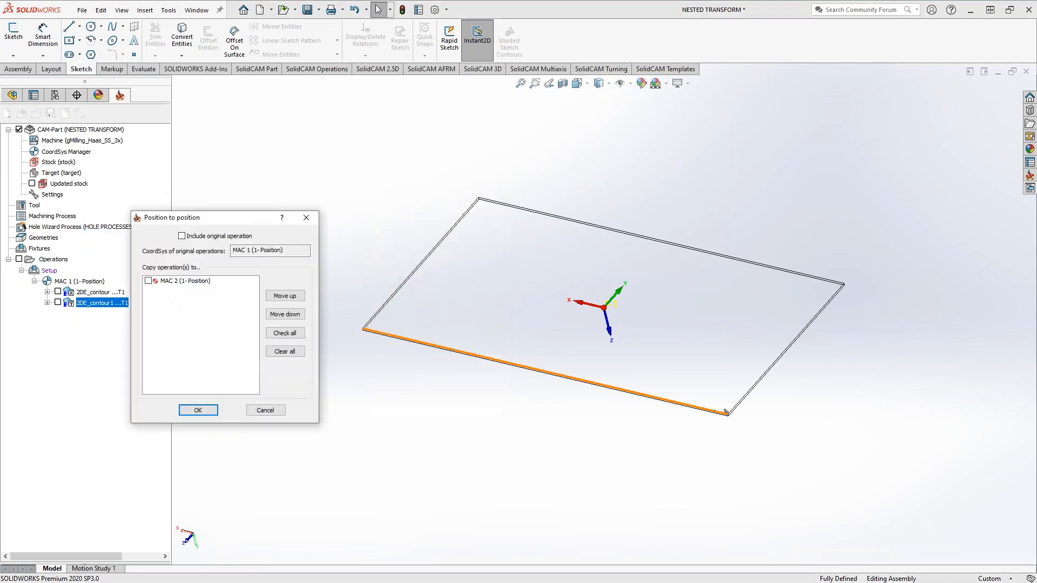
{"action": "left_click", "coordinate": [182, 236]}
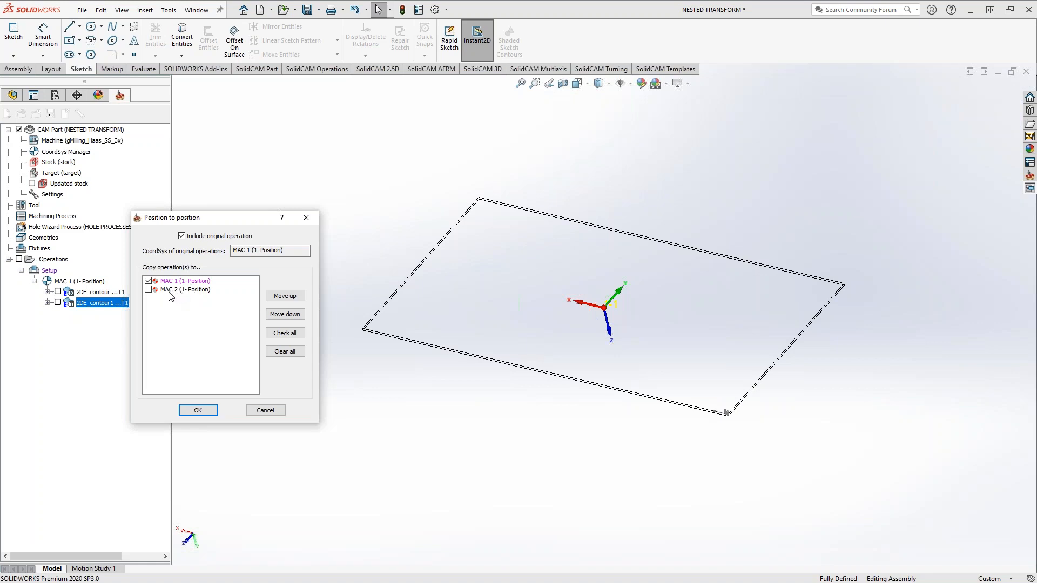
{"action": "left_click", "coordinate": [149, 290]}
{"action": "left_click", "coordinate": [209, 410]}
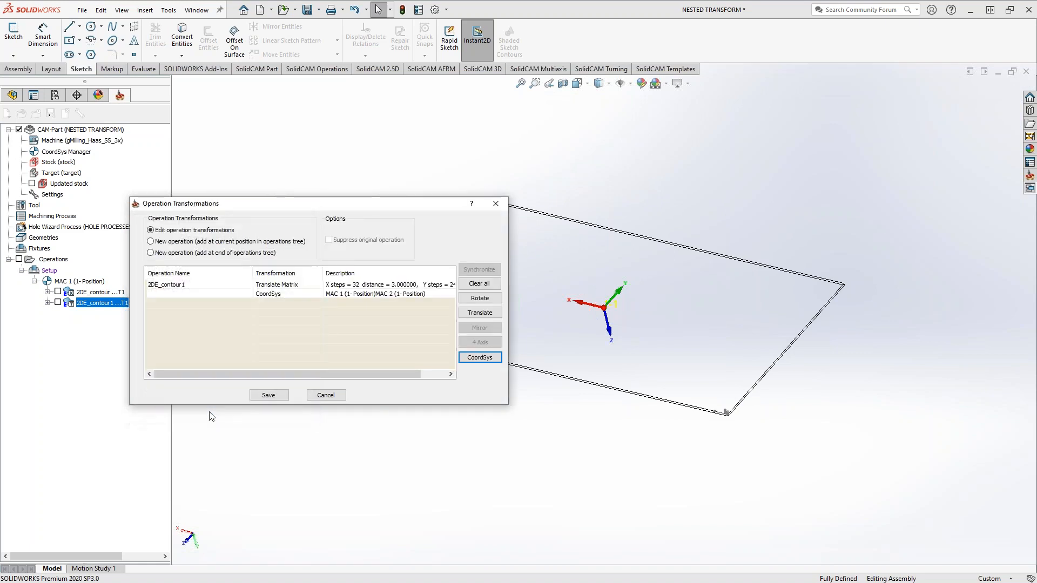
{"action": "left_click", "coordinate": [269, 396]}
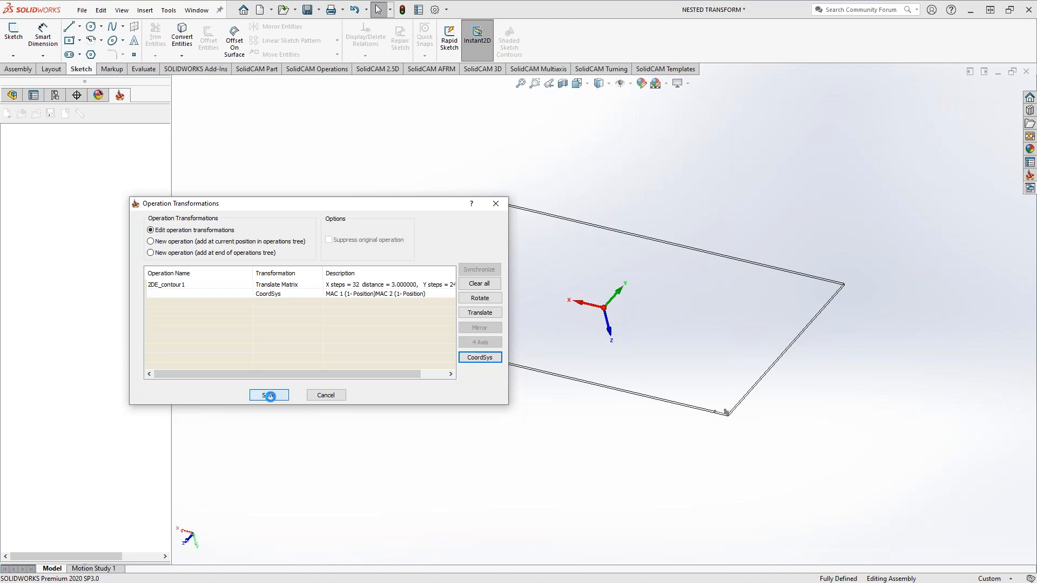
{"action": "left_click", "coordinate": [270, 396]}
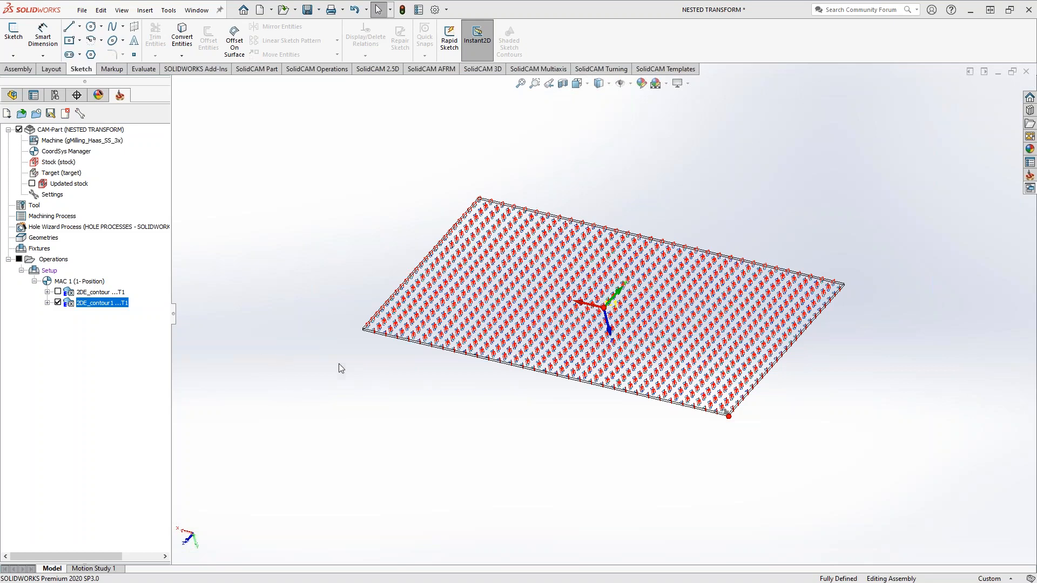
- Inspect the 2DE_contour1 toolpath on both sides of the board from several angles, hiding it briefly to see the bare edges
{"action": "middle_click_drag", "start_coordinate": [381, 334], "coordinate": [359, 301]}
{"action": "scroll", "coordinate": [542, 371], "scroll_direction": "down", "scroll_amount": 5}
{"action": "scroll", "coordinate": [538, 324], "scroll_direction": "down", "scroll_amount": 6}
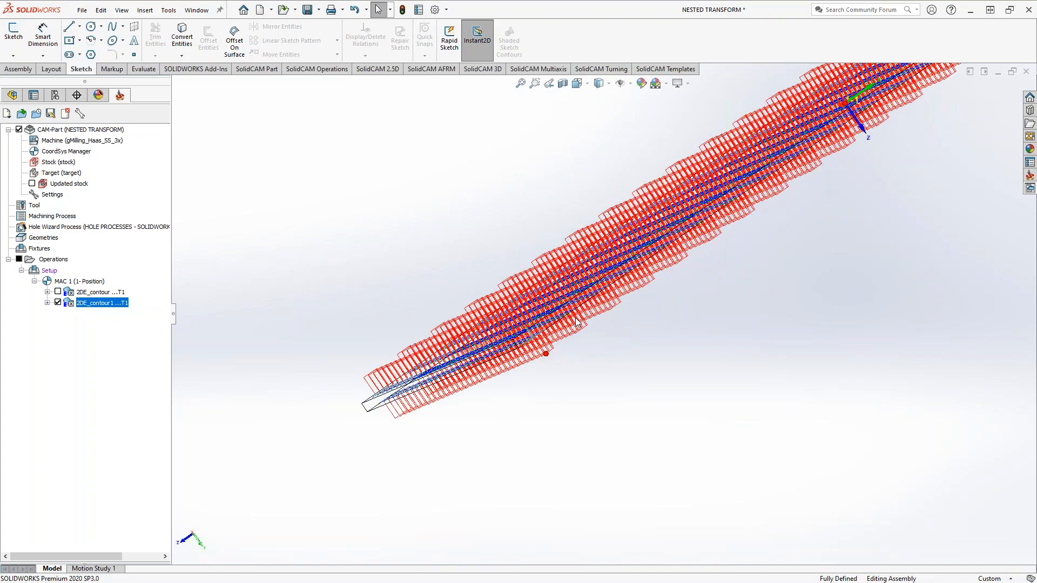
{"action": "mouse_move", "coordinate": [537, 357]}
{"action": "middle_mouse_down"}
{"action": "mouse_move", "coordinate": [532, 348]}
{"action": "mouse_move", "coordinate": [530, 364]}
{"action": "mouse_move", "coordinate": [537, 354]}
{"action": "middle_mouse_up"}
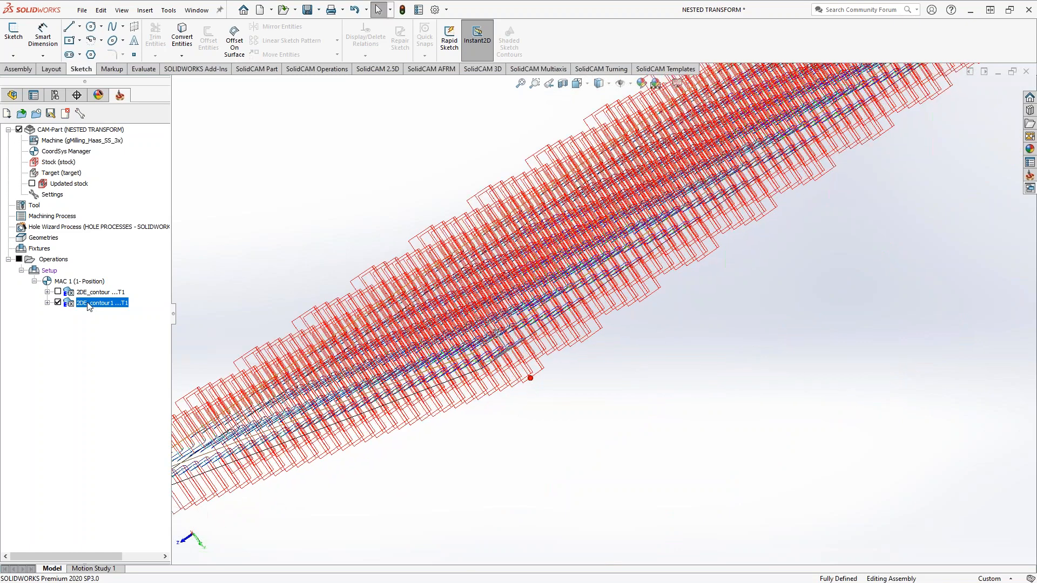
{"action": "left_click", "coordinate": [57, 302]}
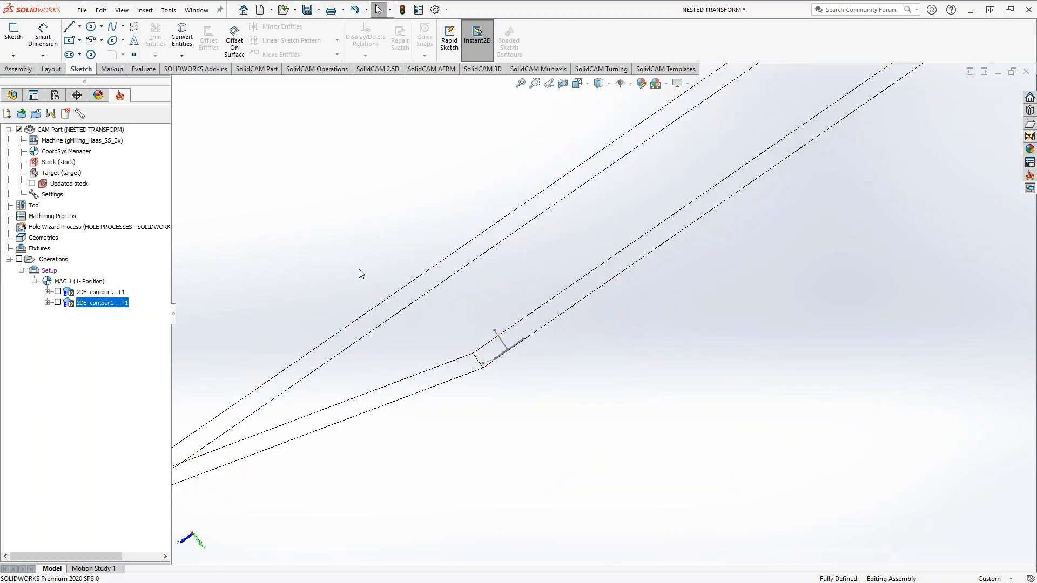
{"action": "middle_click_drag", "start_coordinate": [485, 288], "coordinate": [889, 418]}
{"action": "scroll", "coordinate": [864, 416], "scroll_direction": "down", "scroll_amount": 1}
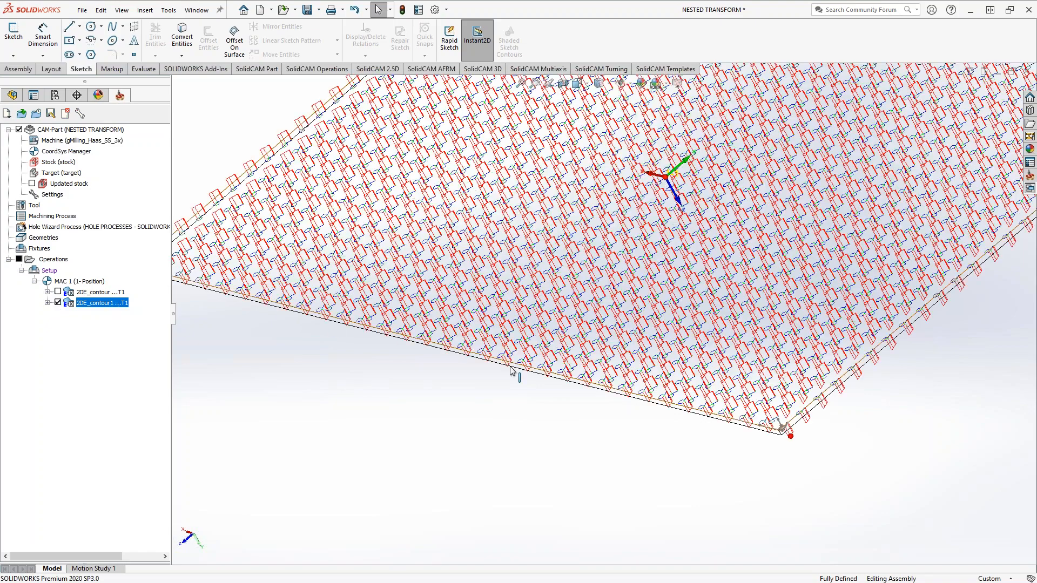
{"action": "middle_click_drag", "start_coordinate": [510, 367], "coordinate": [564, 300]}
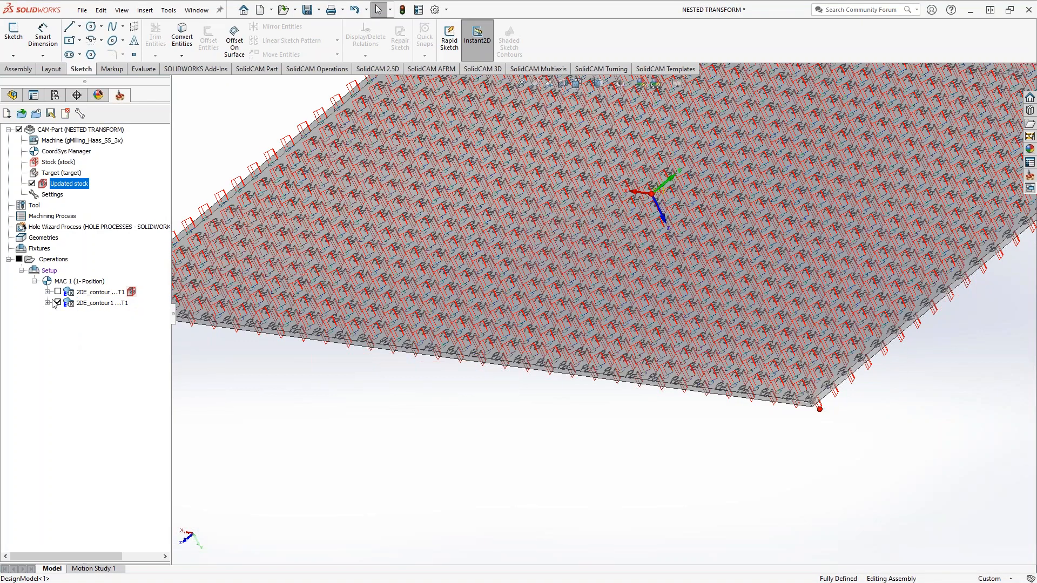
- Hide all operation toolpaths and examine the engraved updated stock on the board's underside and top
{"action": "left_click", "coordinate": [19, 260]}
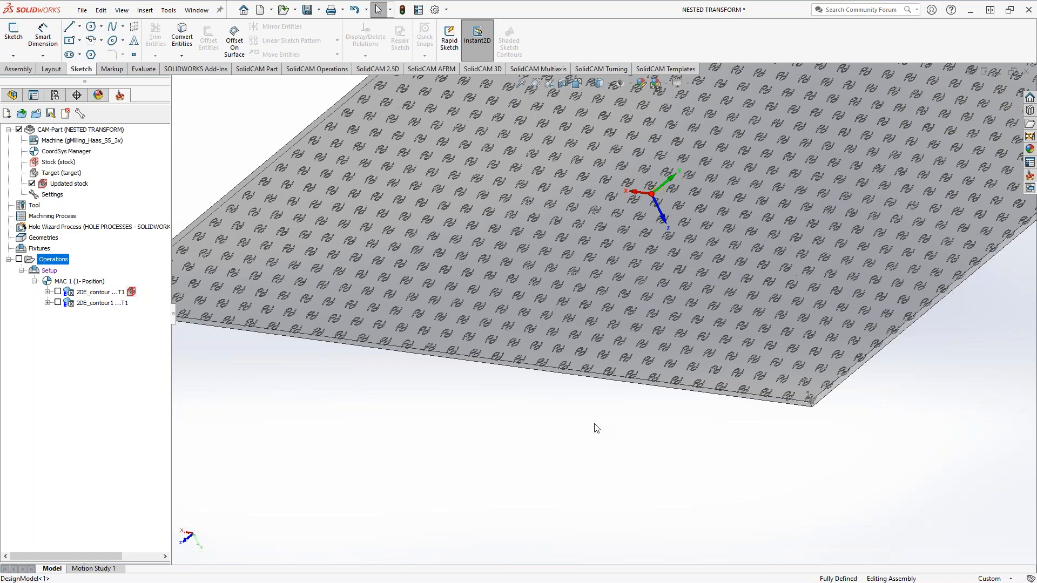
{"action": "scroll", "coordinate": [778, 416], "scroll_direction": "down", "scroll_amount": 5}
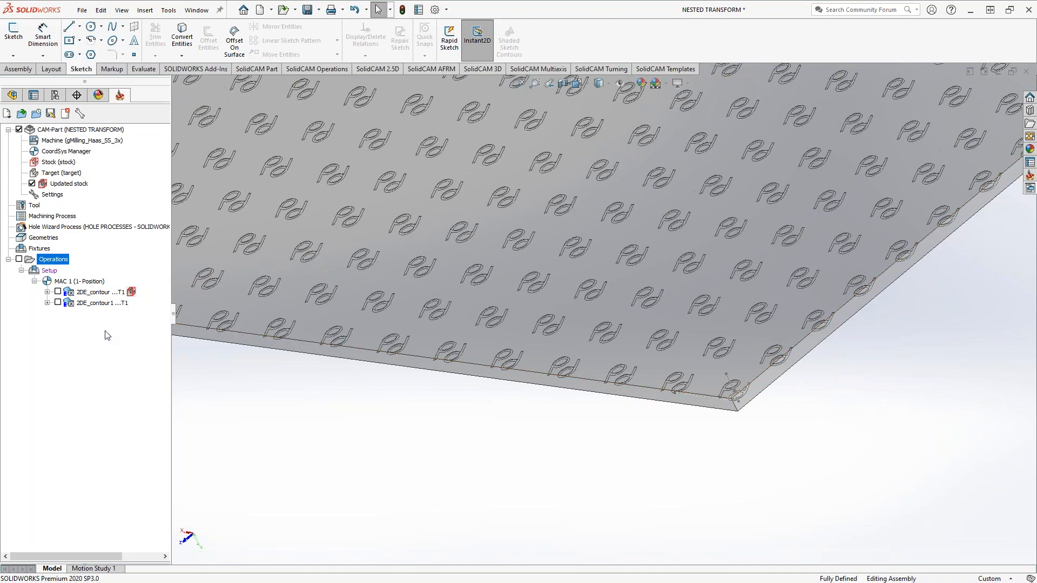
{"action": "middle_click", "coordinate": [745, 407]}
{"action": "middle_click_drag", "start_coordinate": [784, 401], "coordinate": [606, 270]}
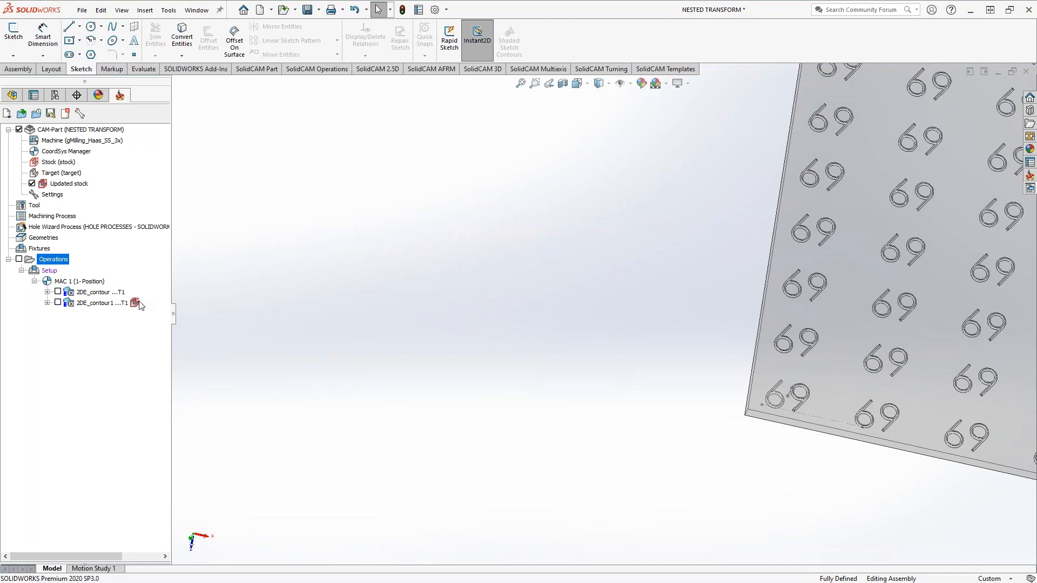